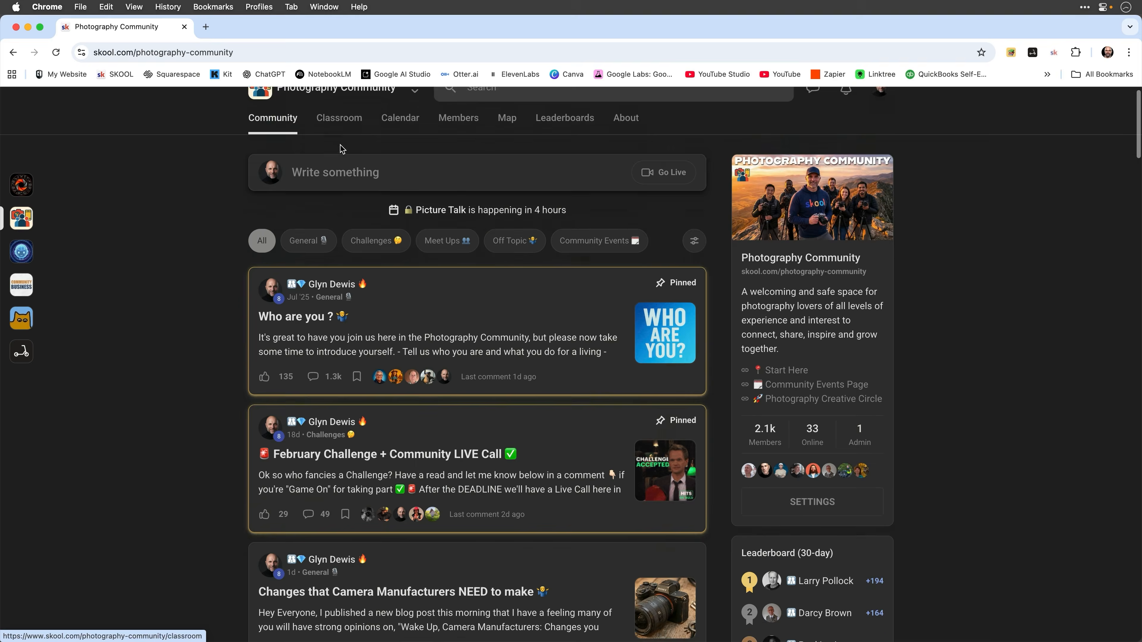
Browse the Photography Community's discussion feed, its classroom courses and the Community Events page
scroll(339, 145, down, 9)
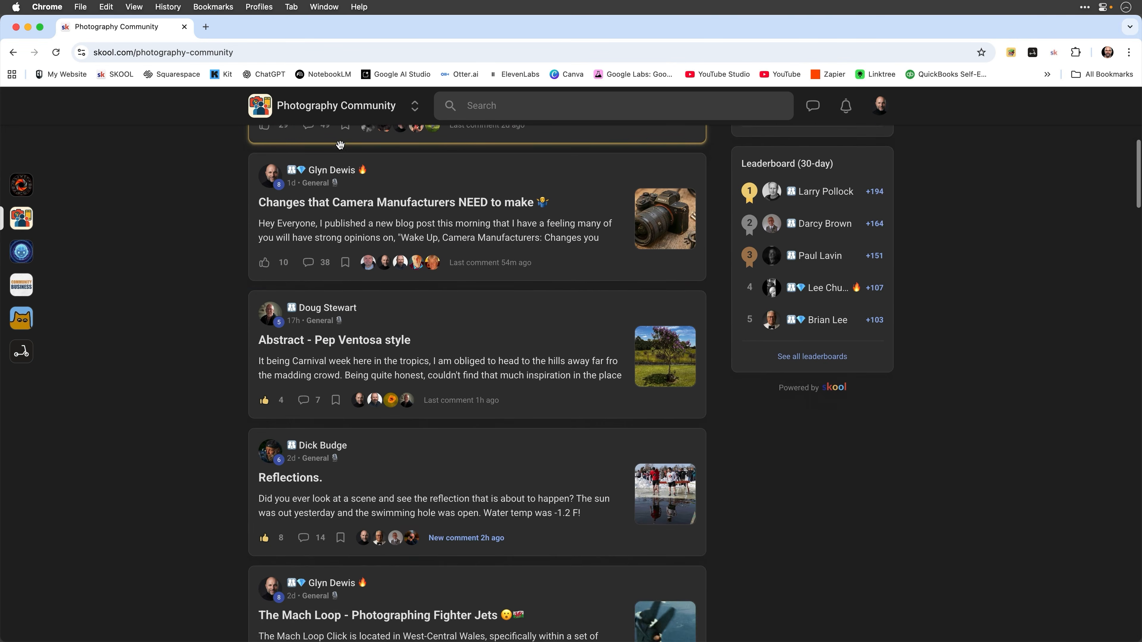
scroll(339, 144, down, 10)
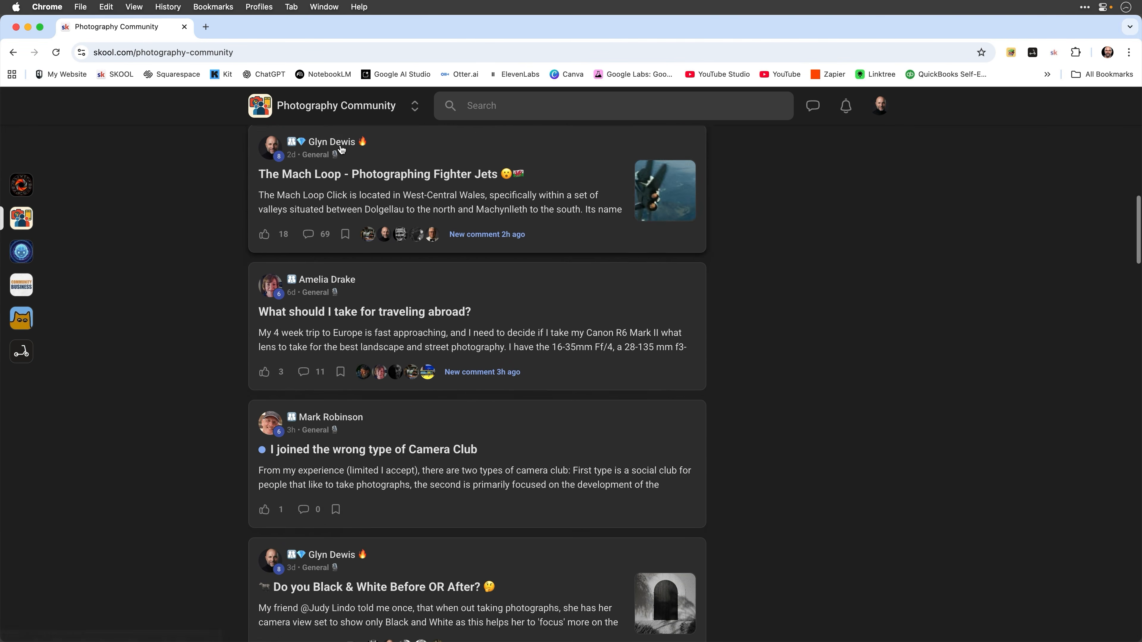
scroll(341, 149, down, 11)
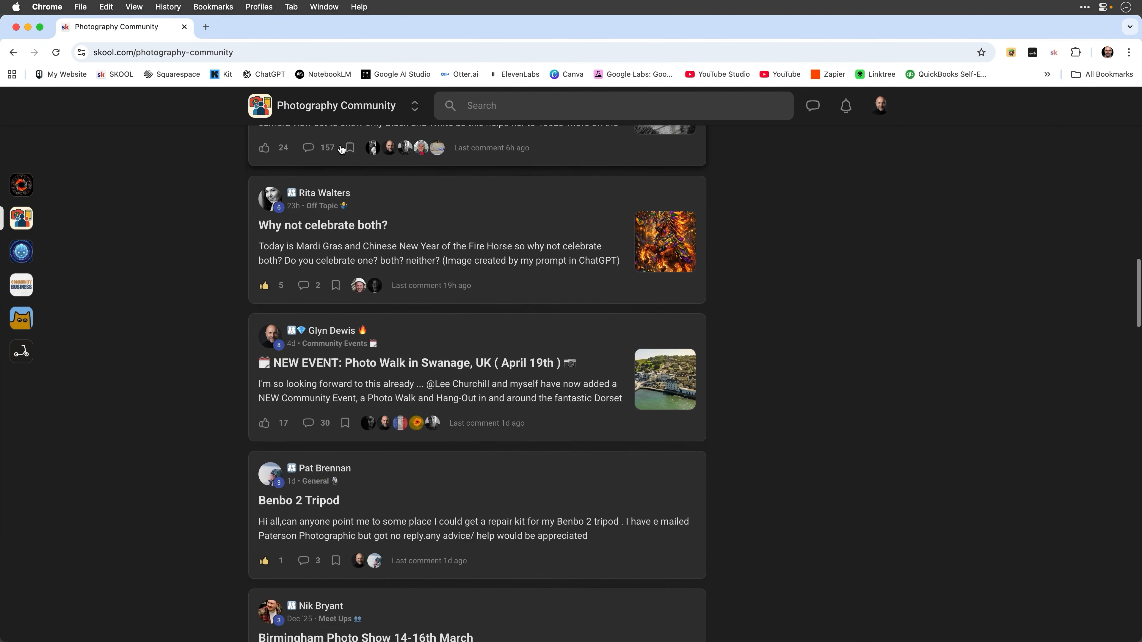
scroll(342, 149, down, 11)
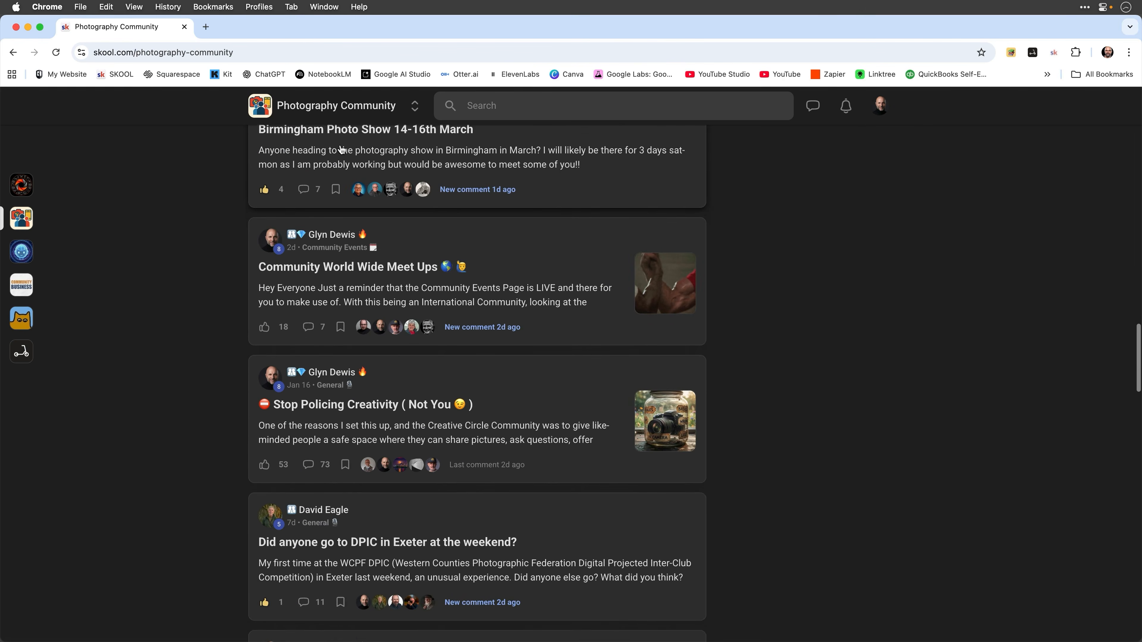
scroll(341, 149, down, 8)
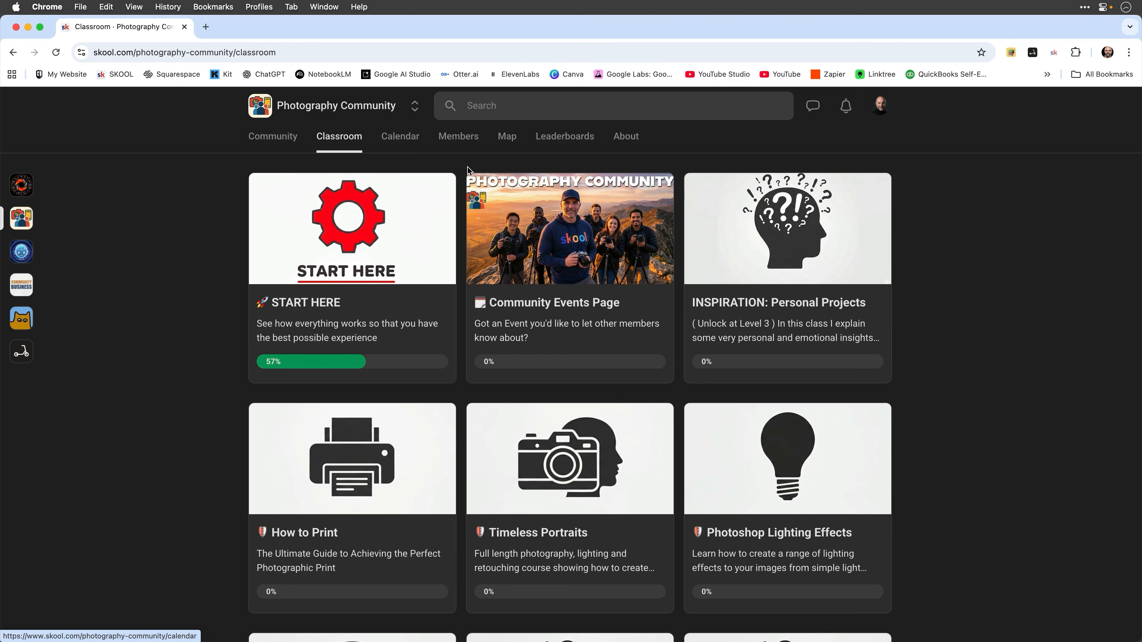
click(510, 141)
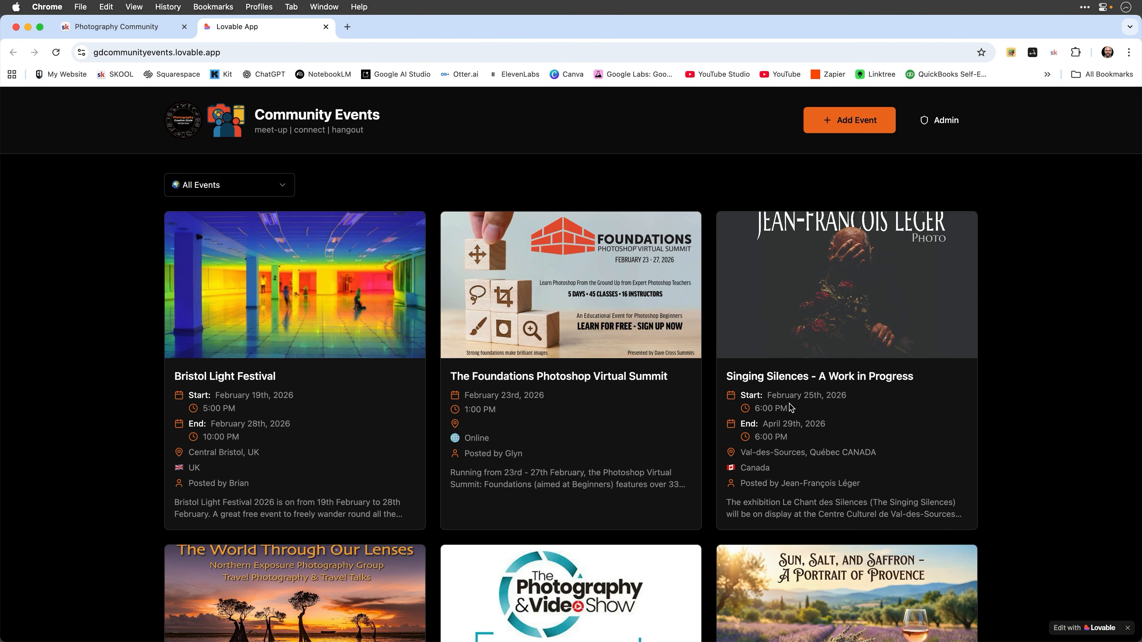
scroll(789, 404, down, 10)
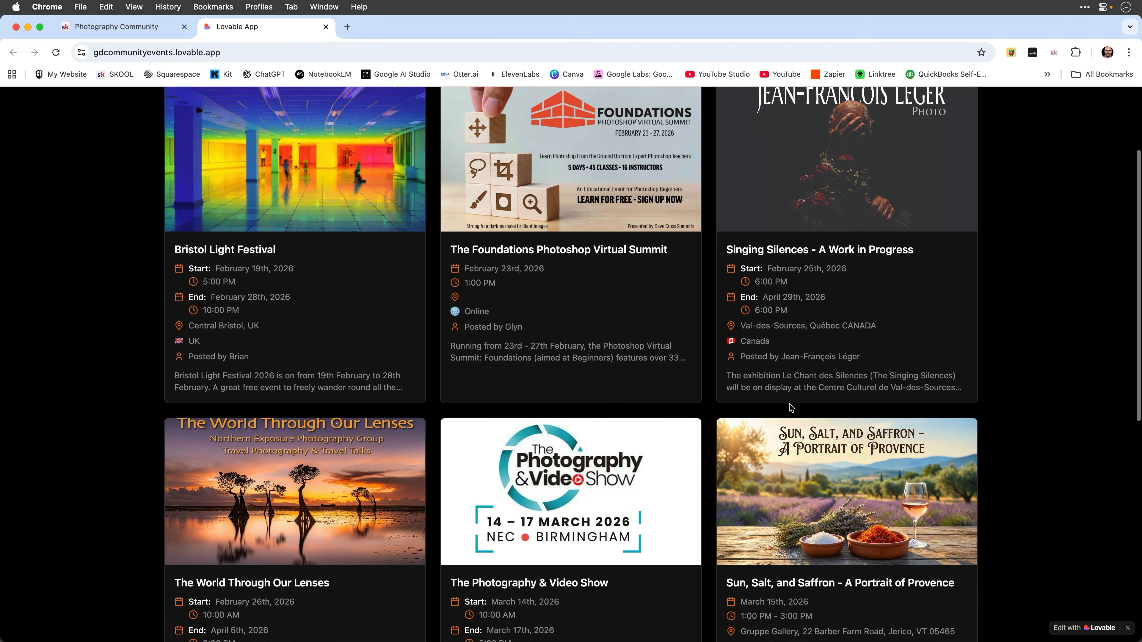
scroll(789, 403, down, 5)
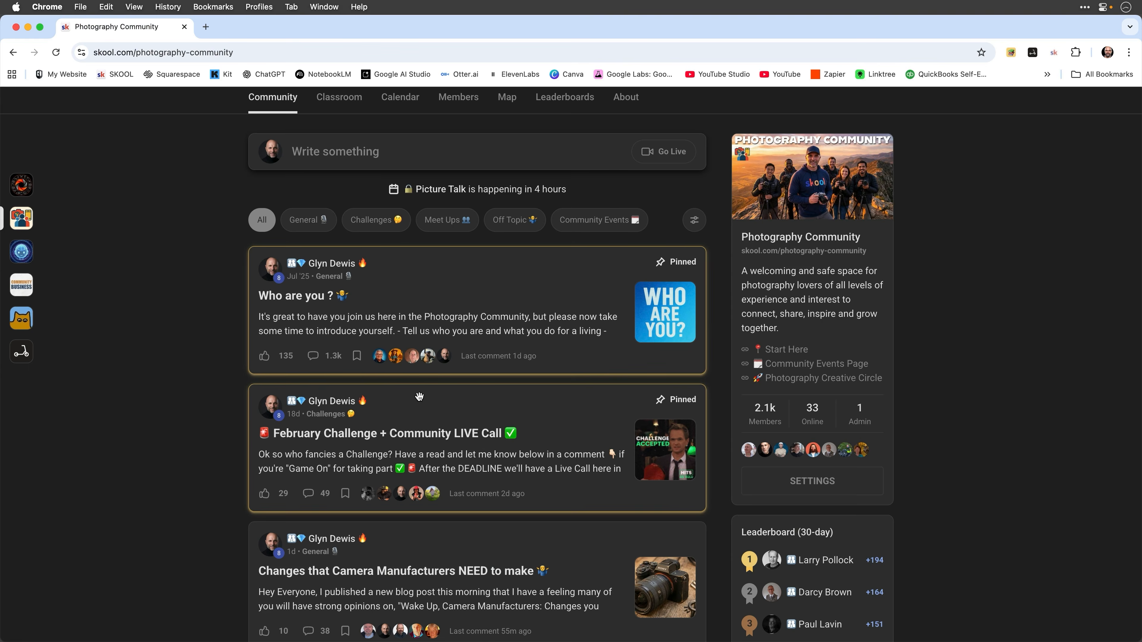
Read the February Challenge post and the Black & White Before OR After post, including their comments
click(420, 404)
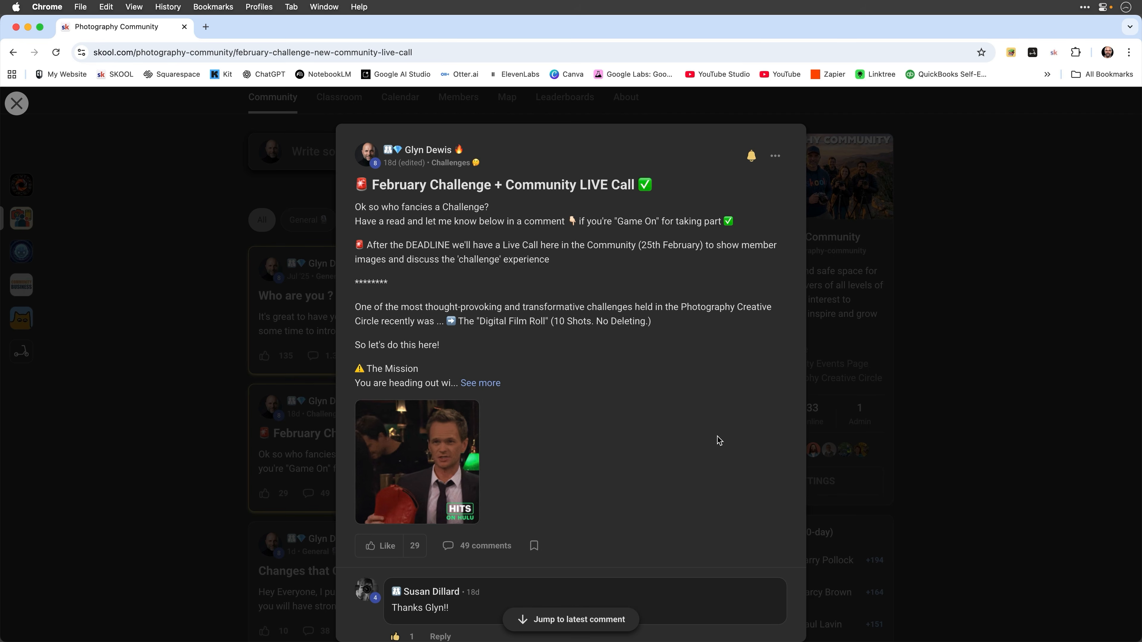
scroll(797, 440, down, 6)
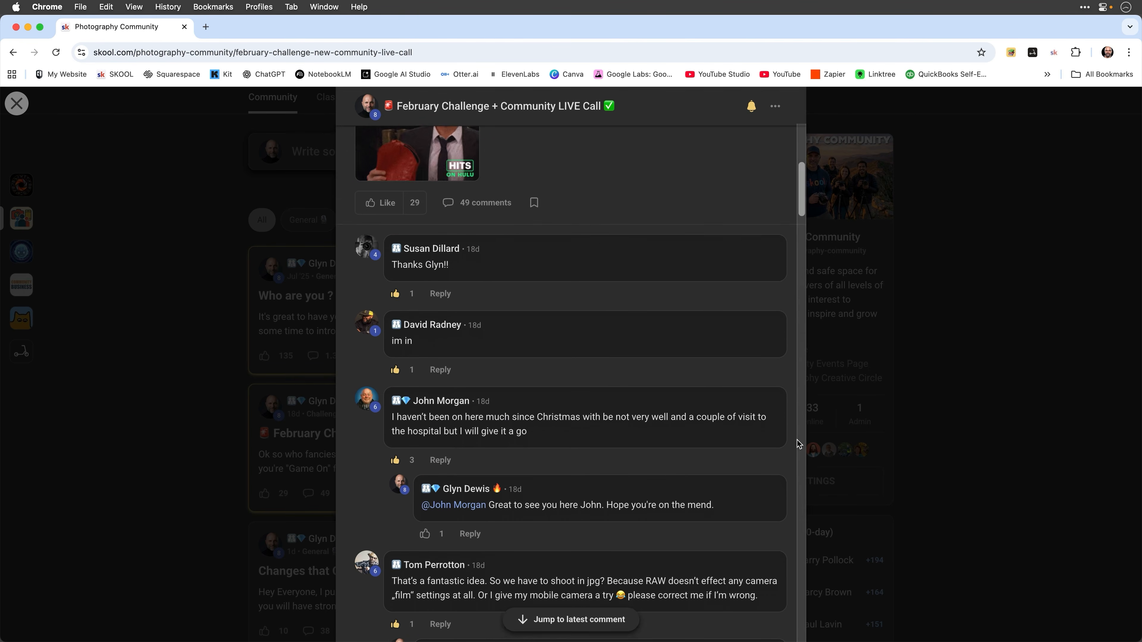
key(Escape)
click(619, 404)
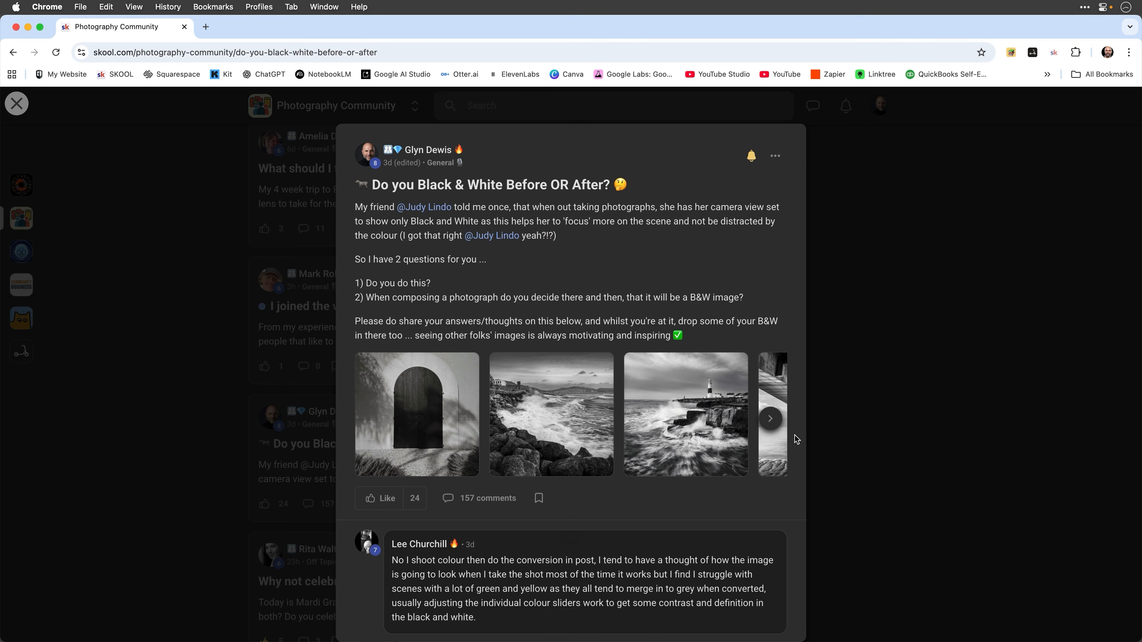
scroll(795, 436, down, 4)
scroll(795, 435, down, 8)
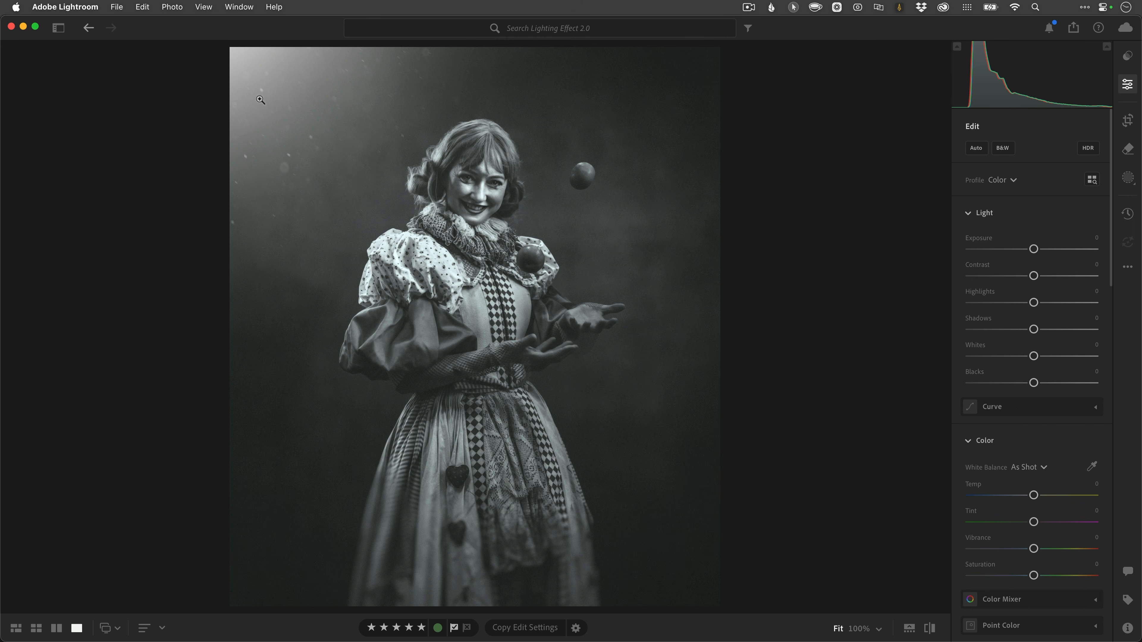
key(ctrl+alt+super+m)
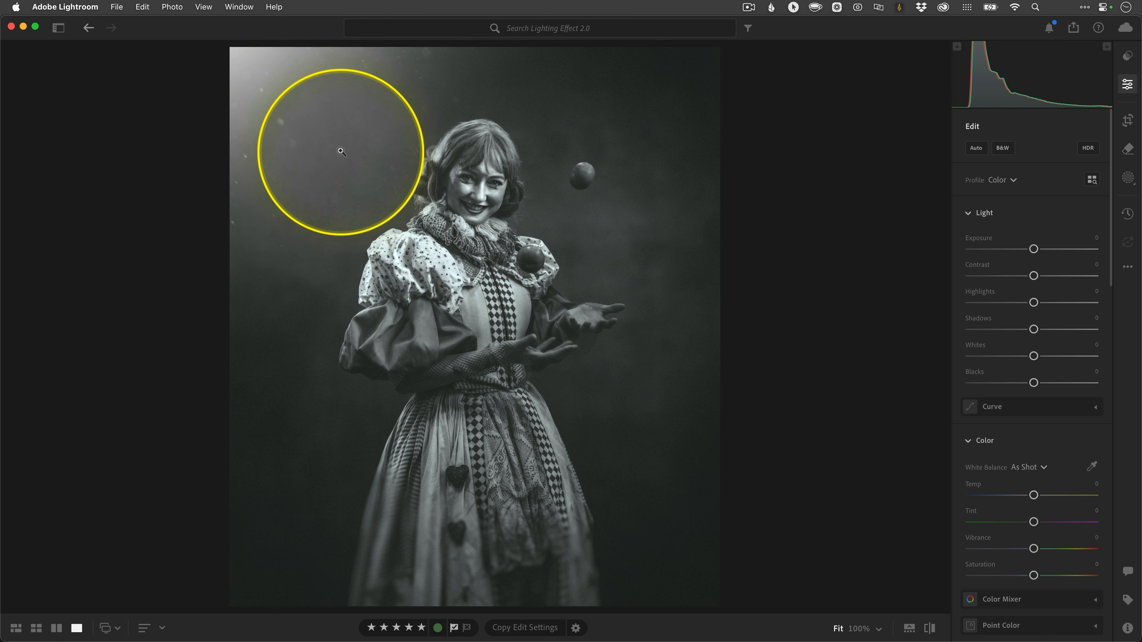
key(ctrl+alt+super+m)
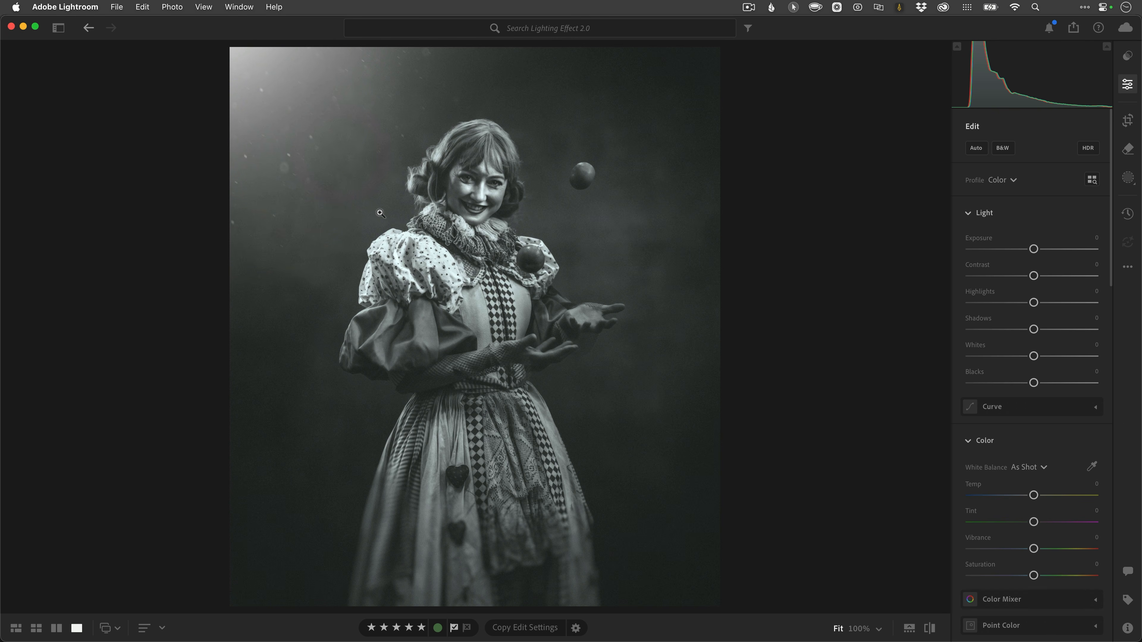
Switch to the version of the juggler portrait without the lighting effect and send it to Photoshop for editing
key(Right)
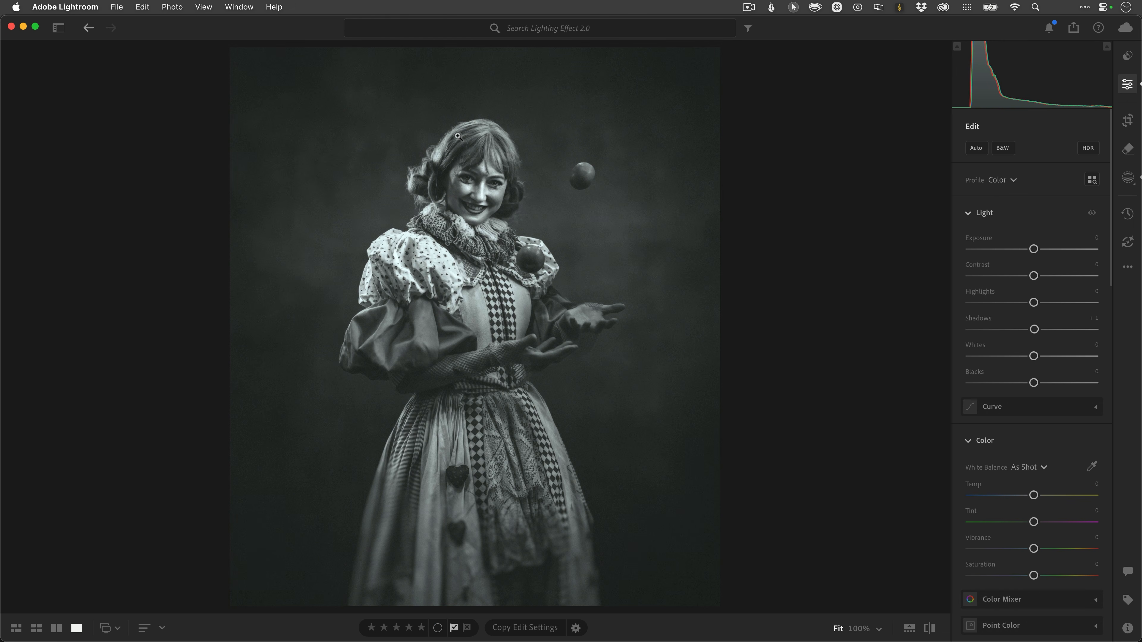
key(ctrl)
key(ctrl+alt)
click(116, 8)
mouse_move(146, 160)
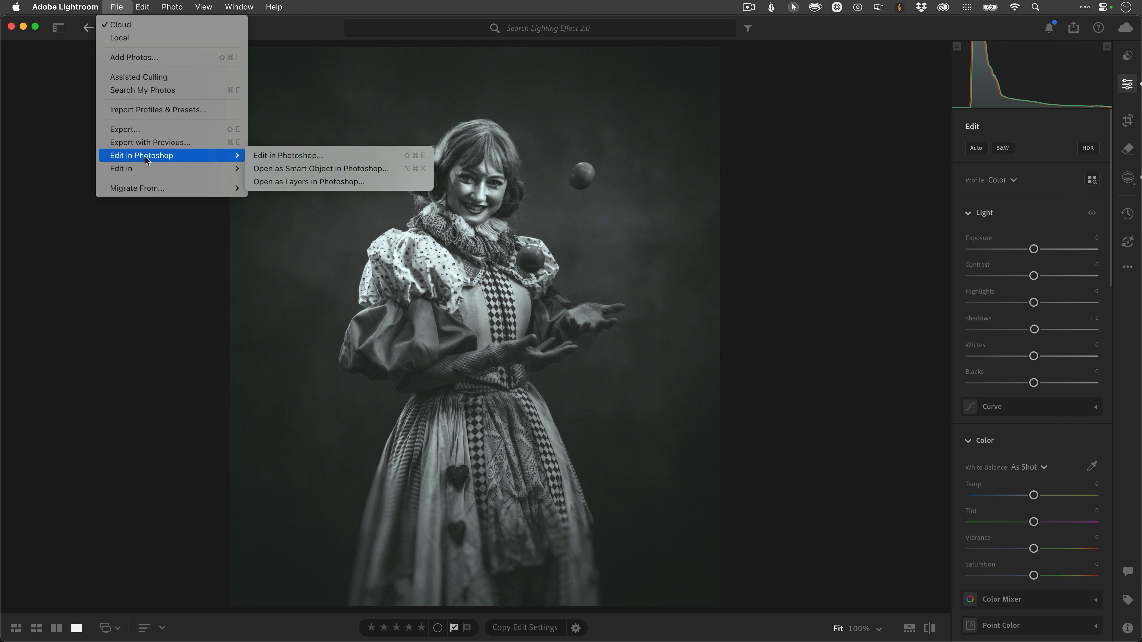
click(270, 156)
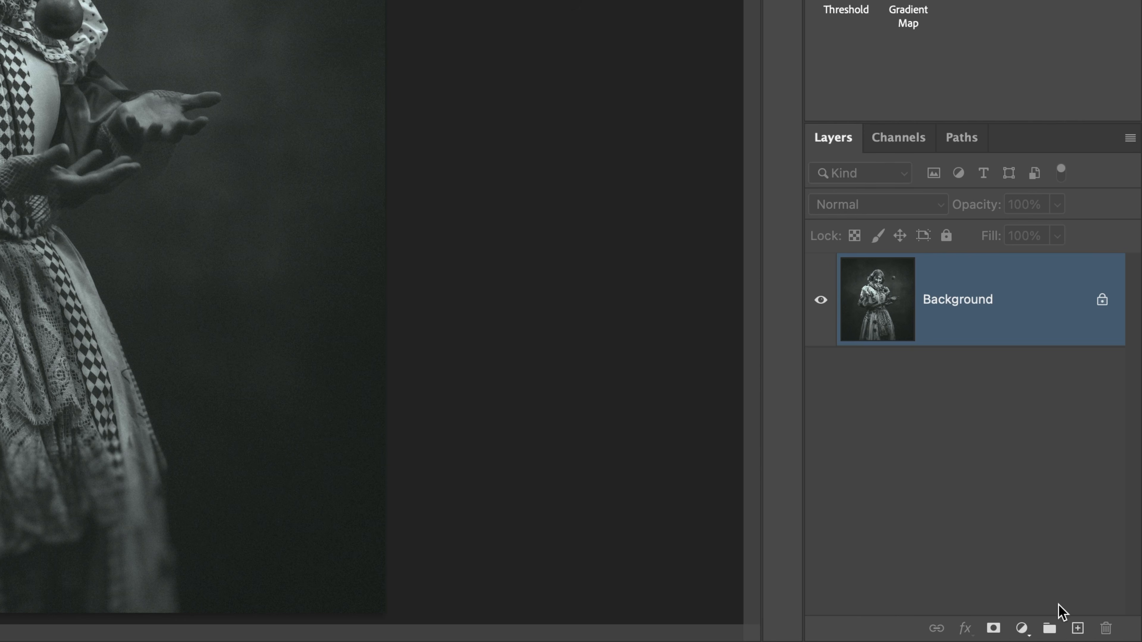
Add a blank layer above the Background and set up a soft round brush at 3000 px with 0% hardness
click(1077, 628)
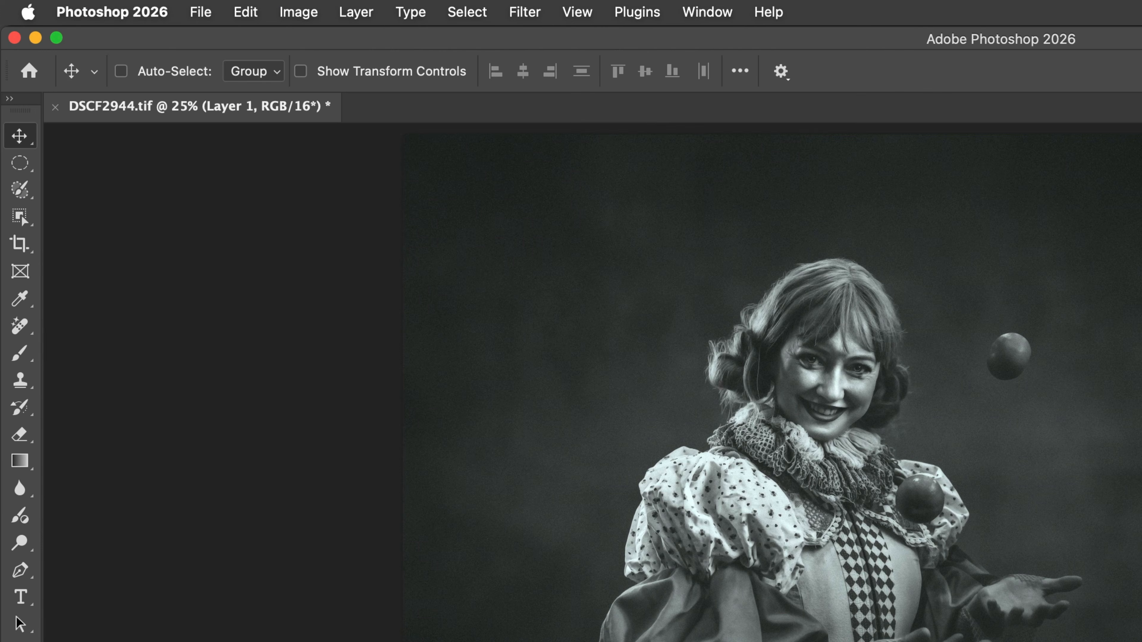
key(b)
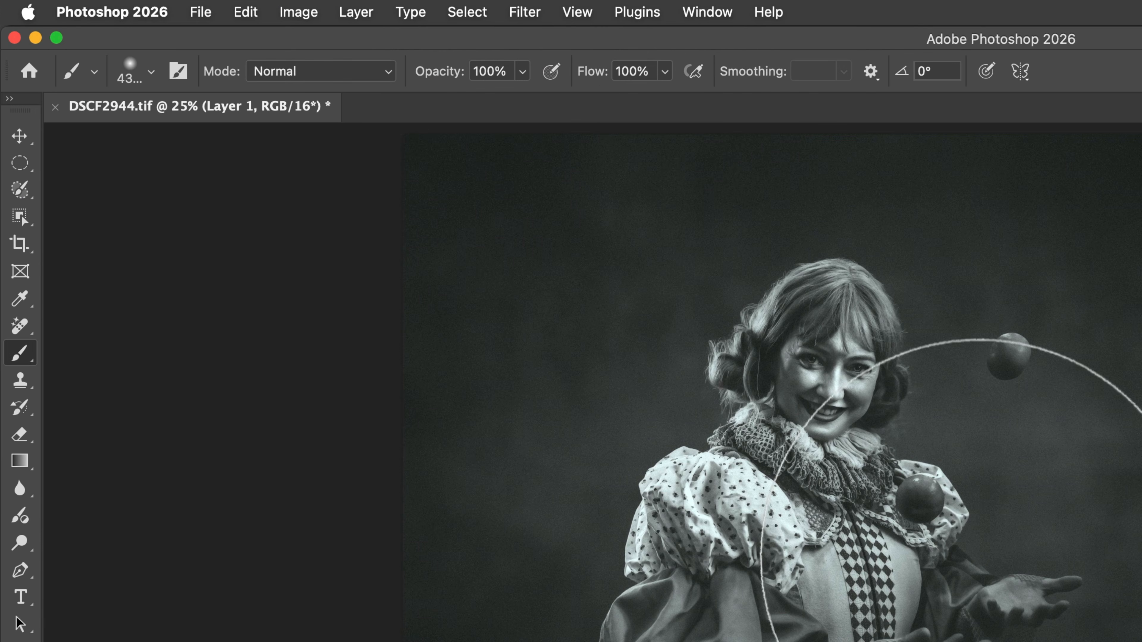
key(bracketleft)
key(bracketleft)
key(bracketleft)
key(bracketleft)
key(bracketleft)
key(bracketleft)
key(bracketleft)
key(bracketleft)
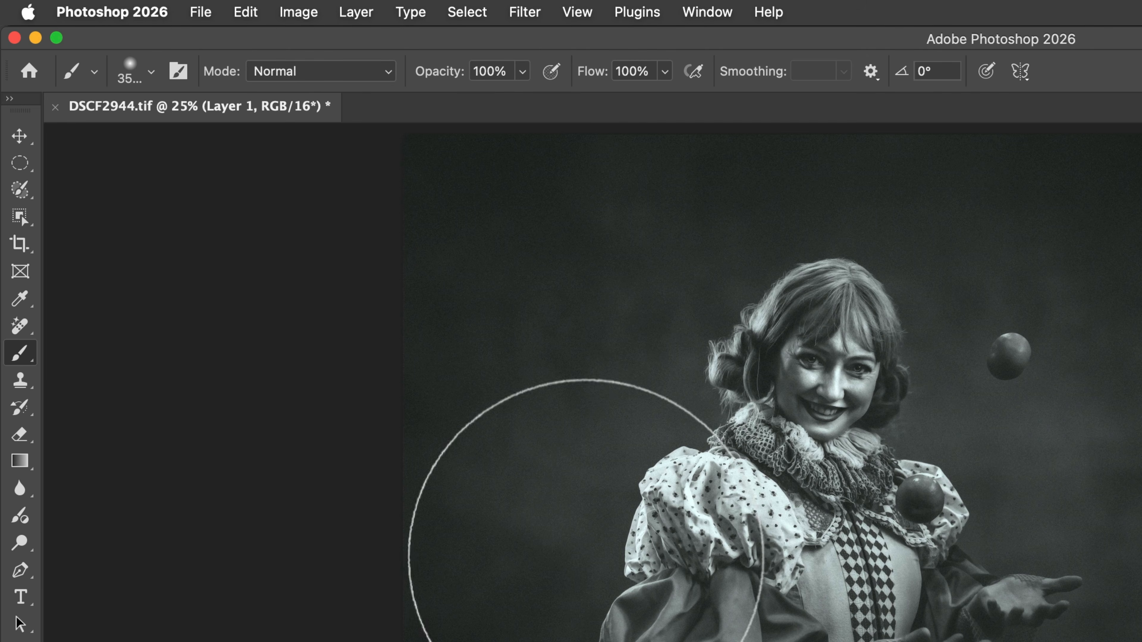
key(bracketleft)
key(bracketleft)
key(bracketleft)
key(bracketleft)
key(bracketleft)
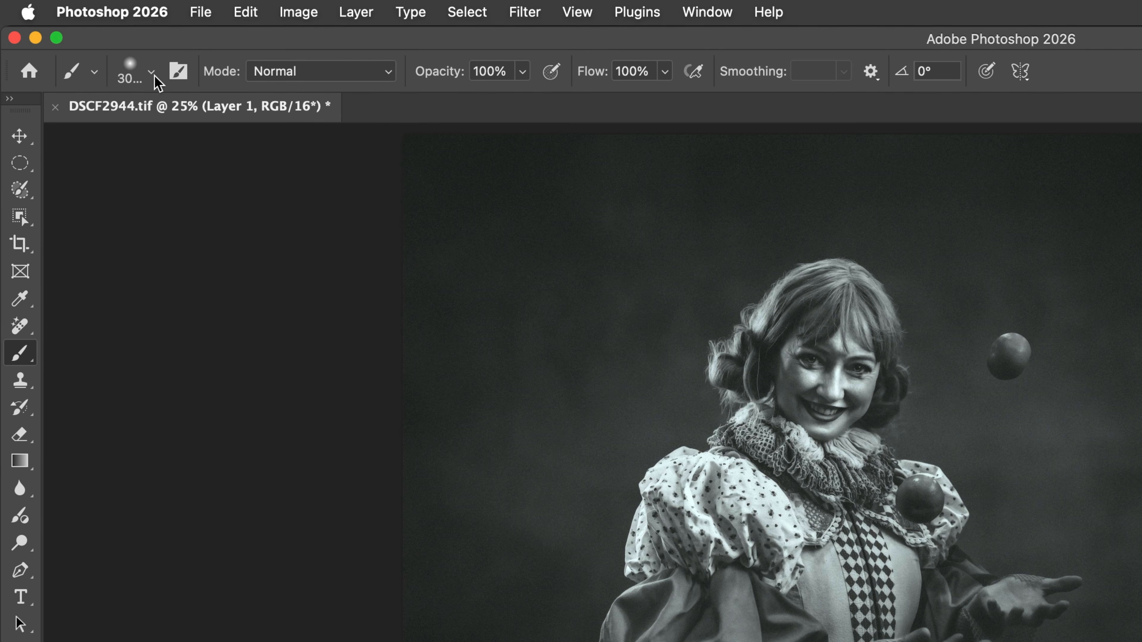
click(151, 73)
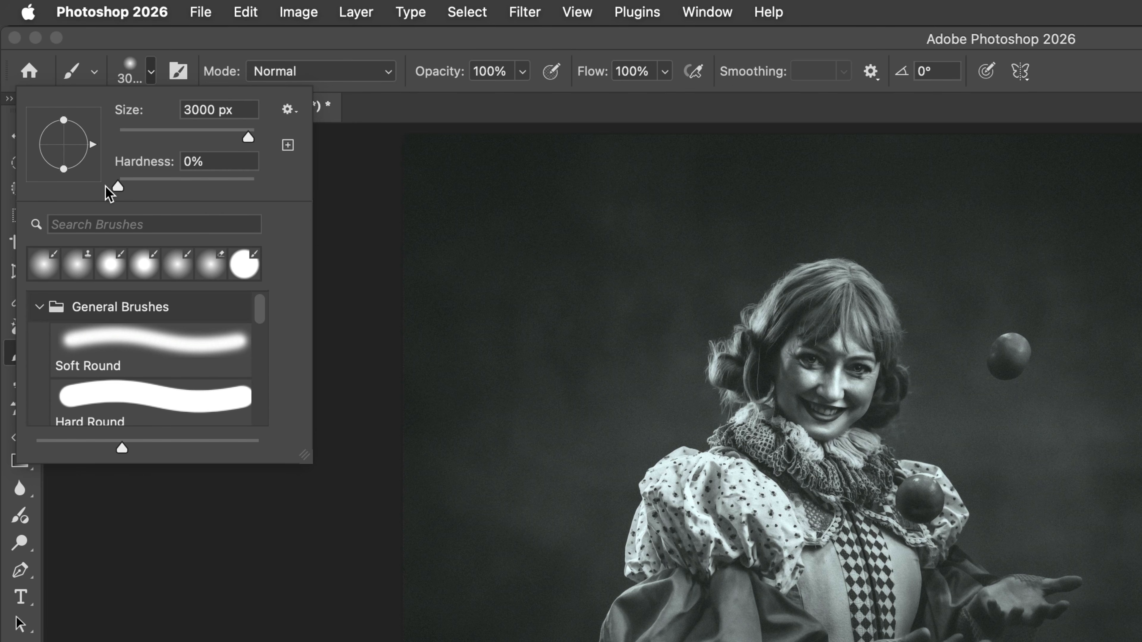
click(148, 173)
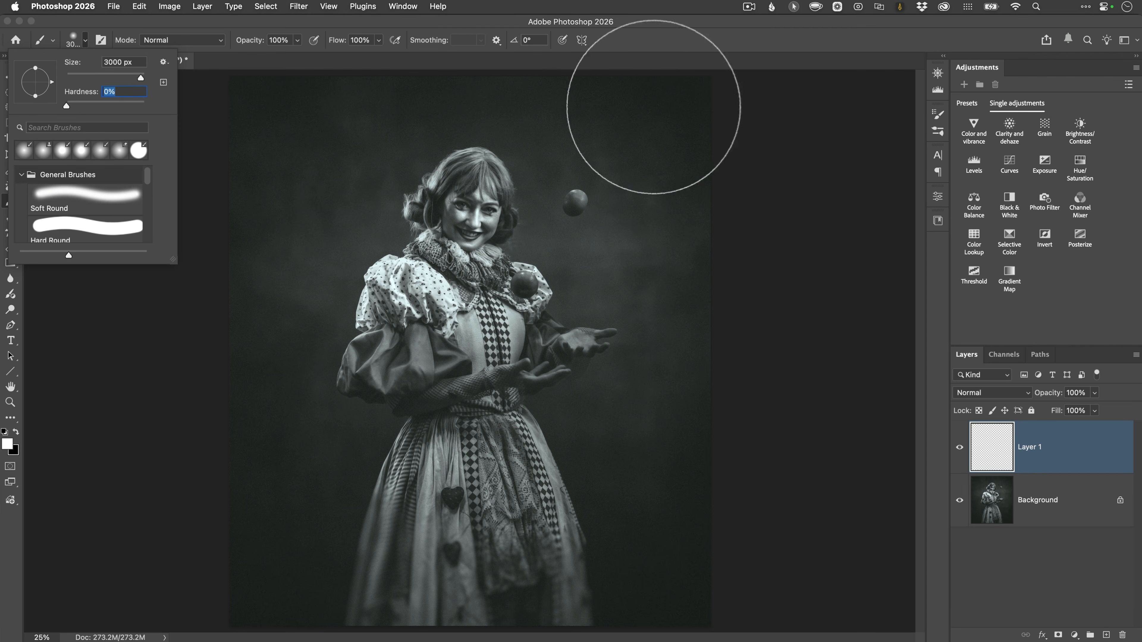
Reduce the brush to about 2500 px and paint a single white dab over the middle of the figure
key(Escape)
key(bracketleft)
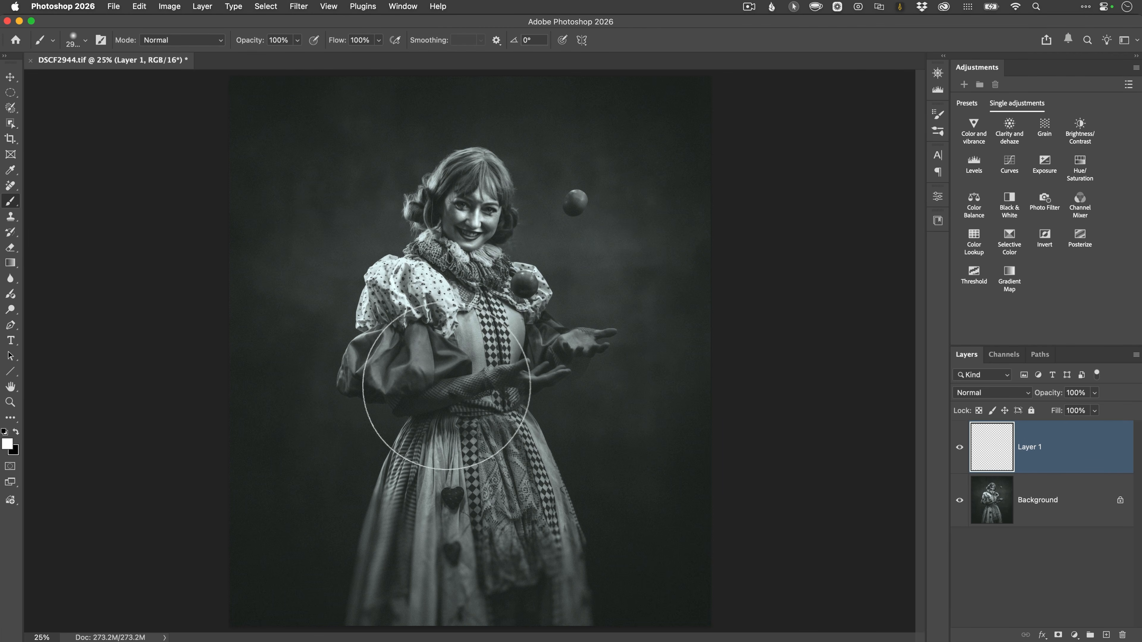
key(bracketleft)
key(bracketleft)
key(bracketleft)
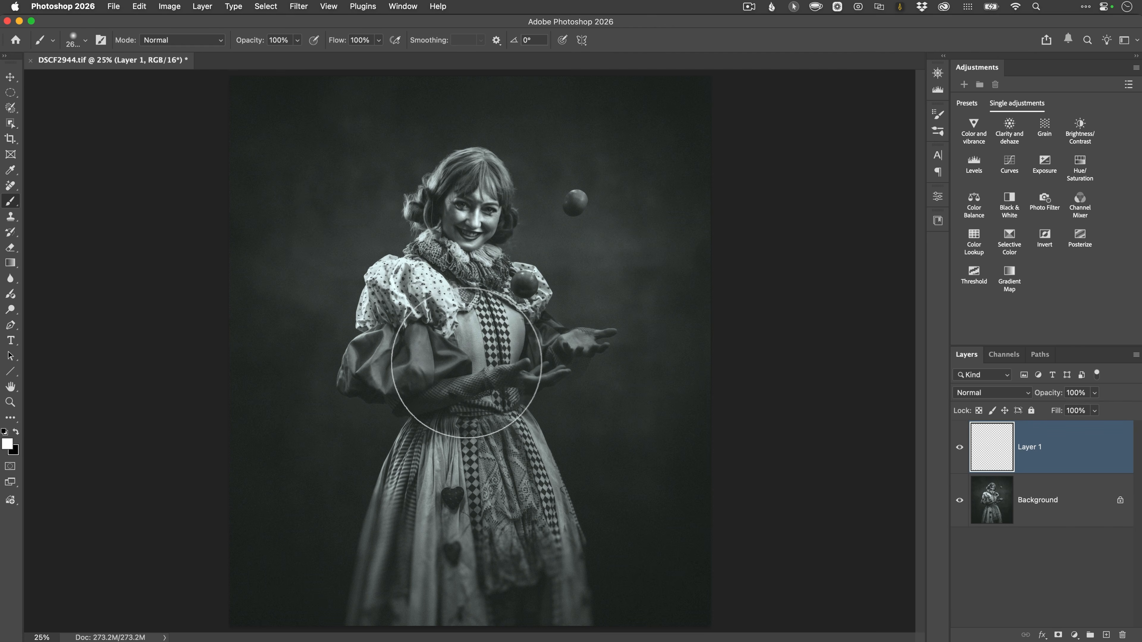
click(459, 353)
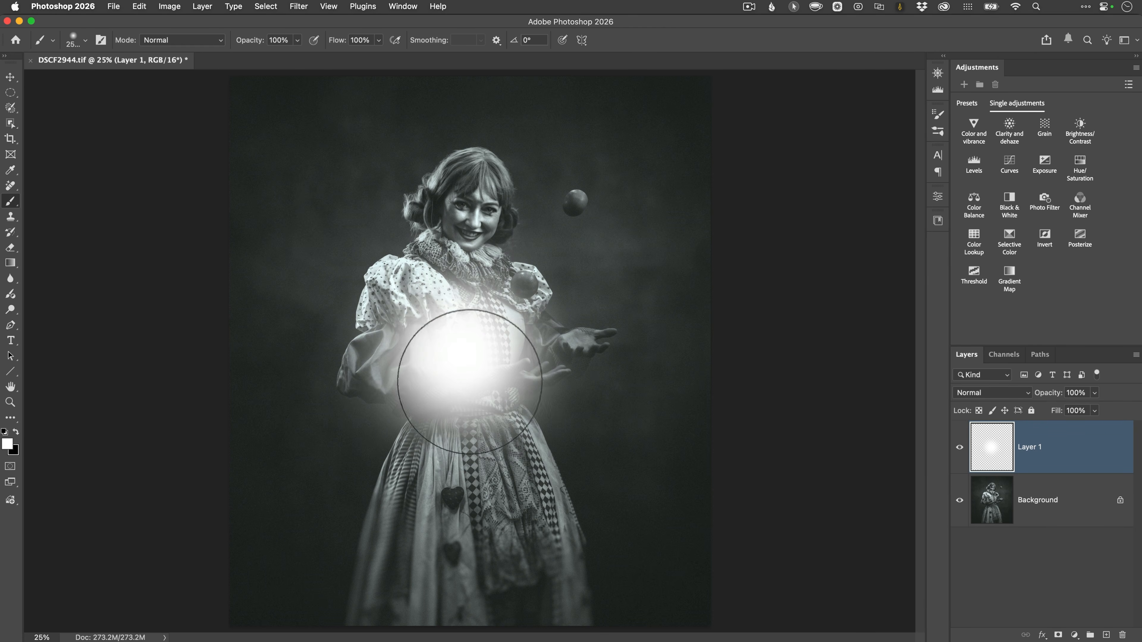
Centre the white glow on the photo and enlarge it around its centre with Free Transform until it extends beyond the image edges
key(v)
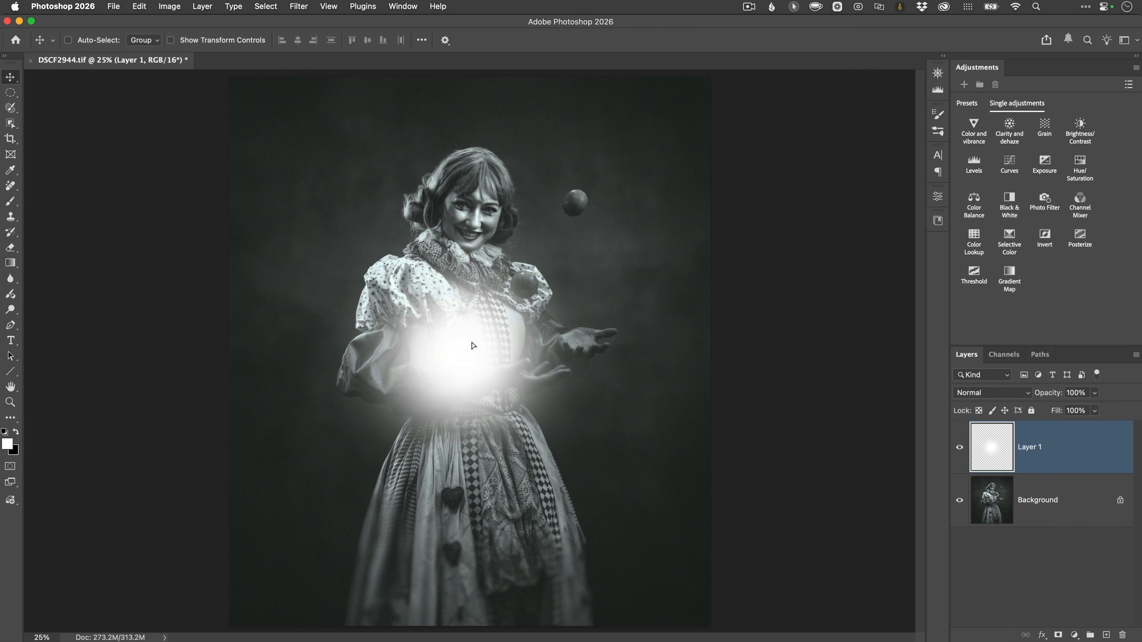
mouse_move(459, 351)
mouse_down()
mouse_move(479, 347)
mouse_move(479, 366)
mouse_up()
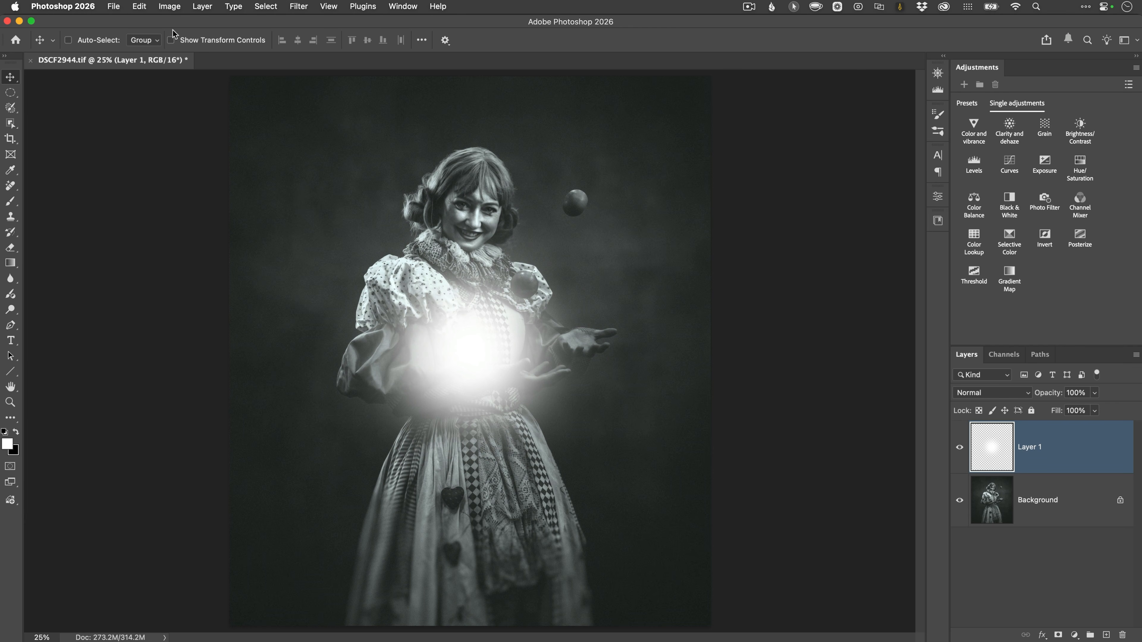
click(140, 6)
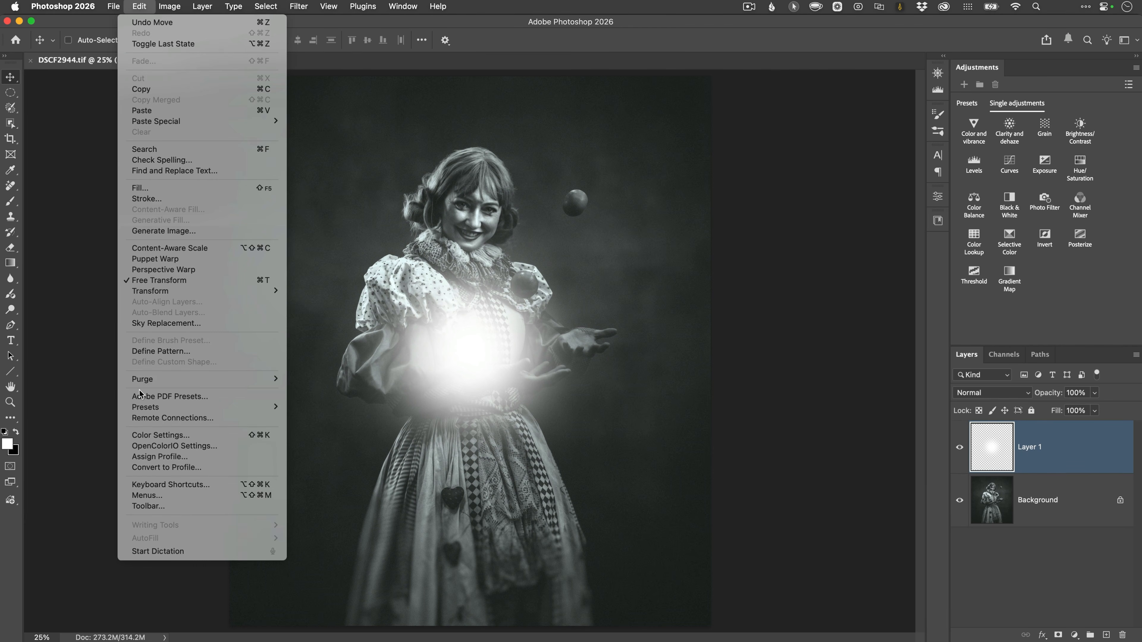
click(160, 281)
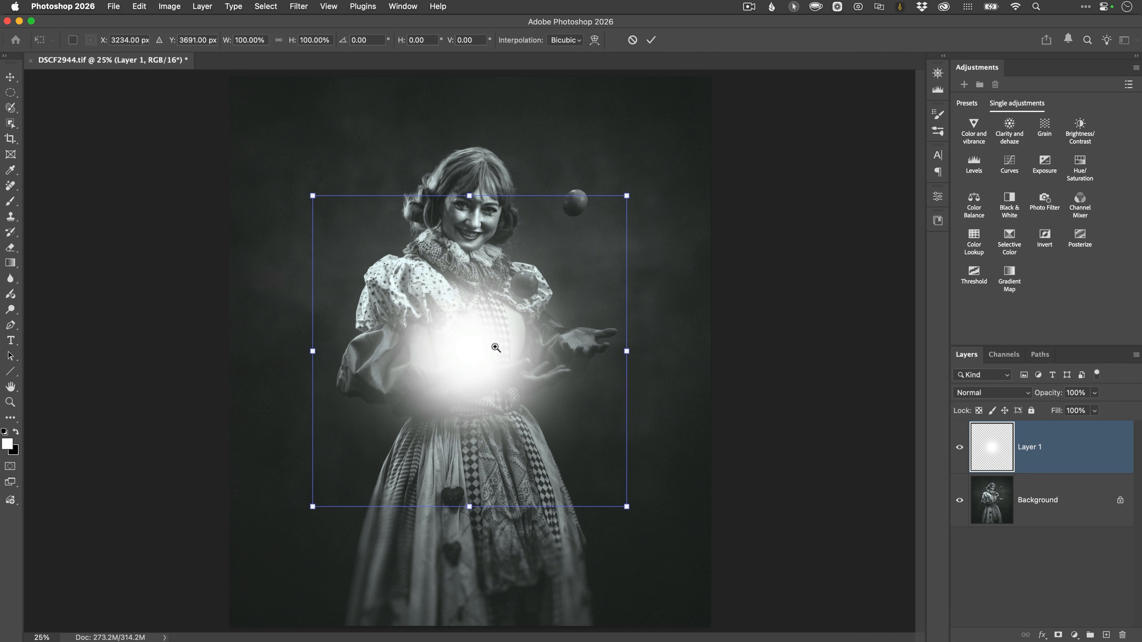
drag(501, 352, 478, 345)
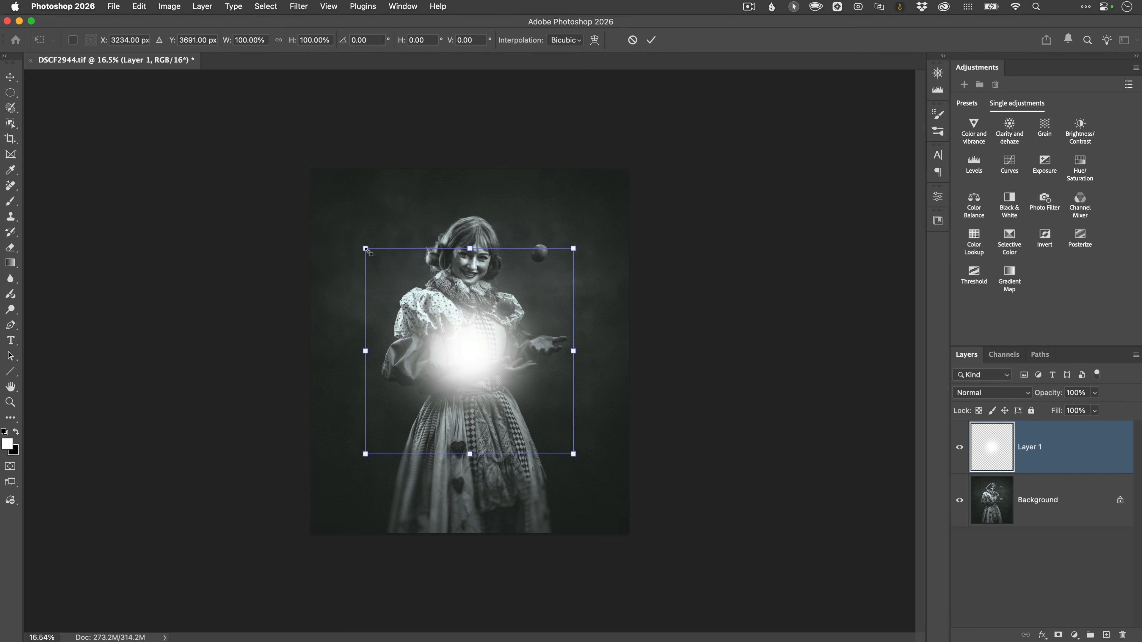
drag(364, 248, 167, 97)
key(Return)
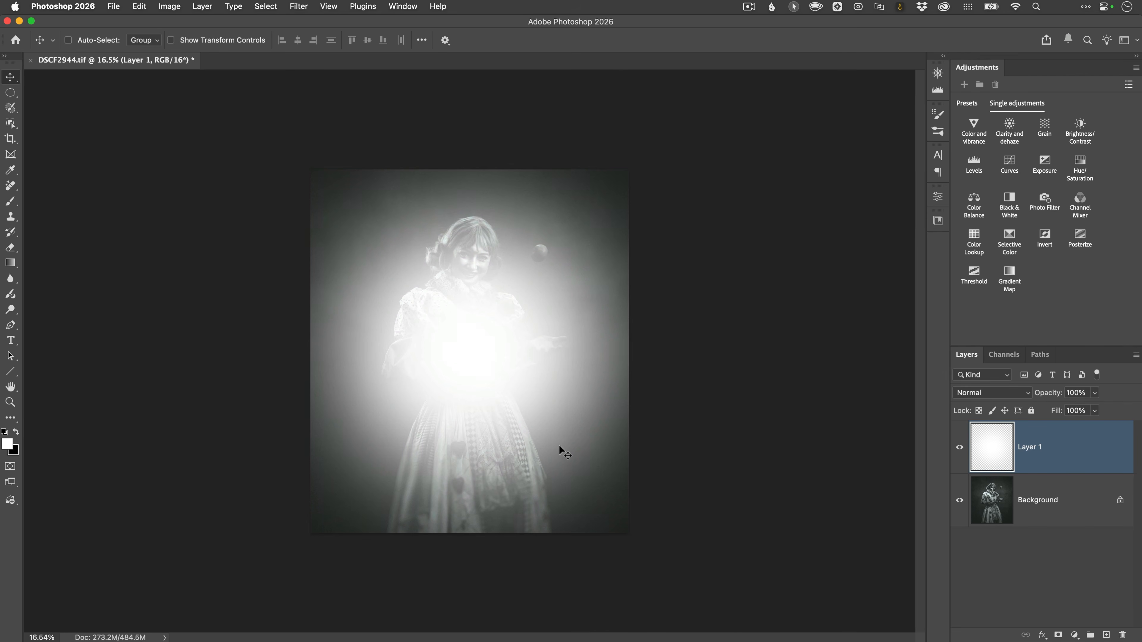
Move the enlarged glow into the upper-left corner of the photo so the light falls in from outside the frame
drag(564, 451, 374, 199)
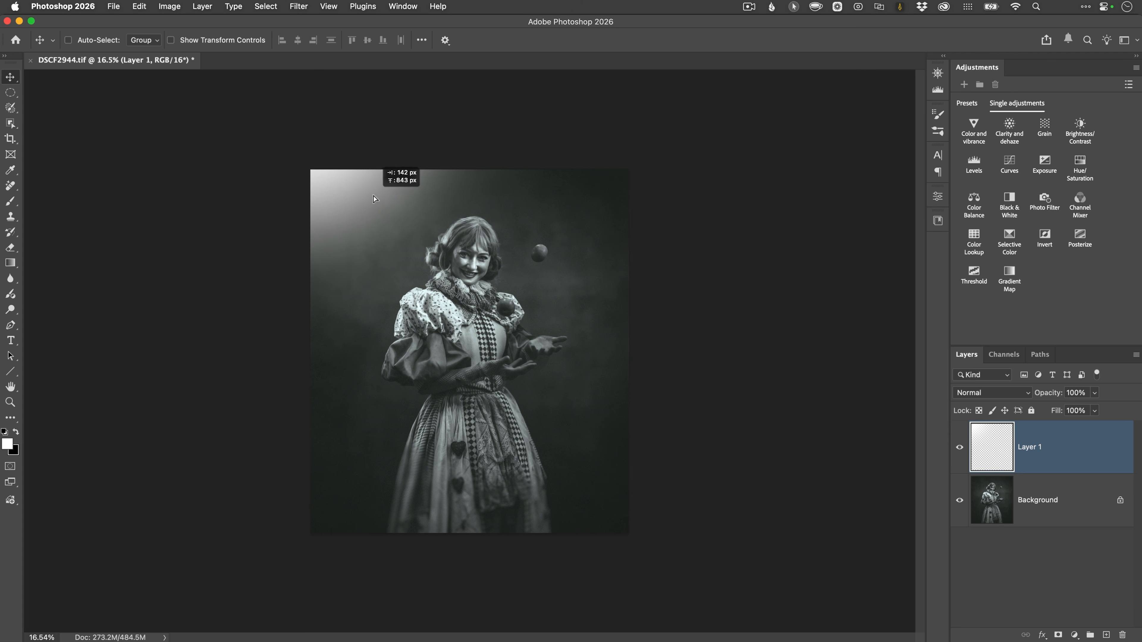
drag(426, 269, 438, 279)
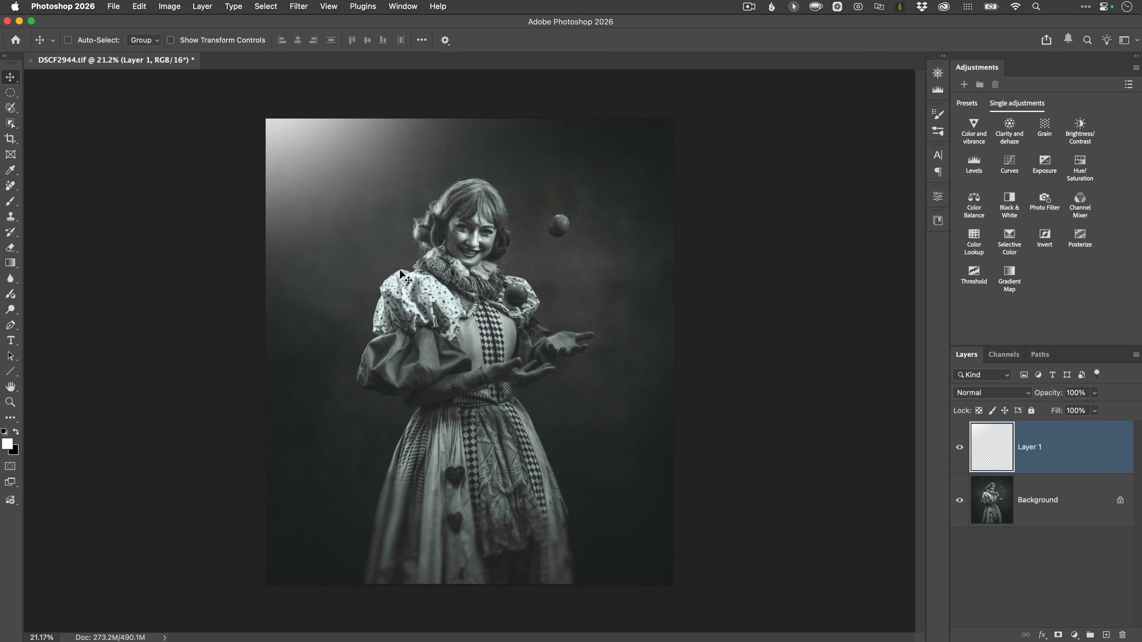
drag(462, 290, 413, 274)
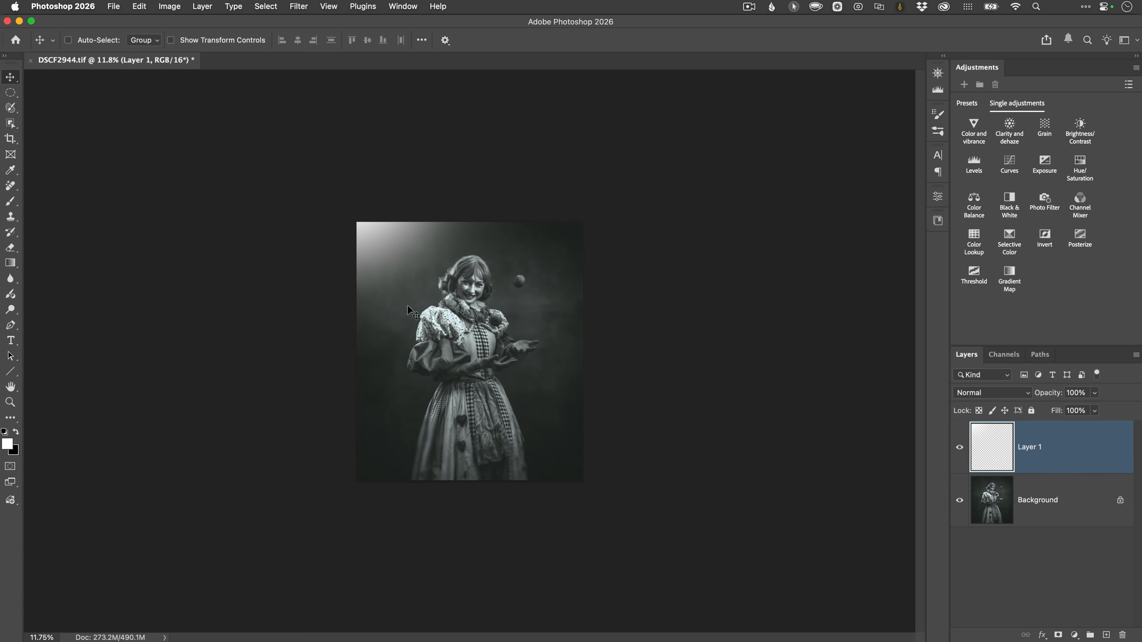
Delete the layer holding the corner glow and add a new blank layer above the Background
key(BackSpace)
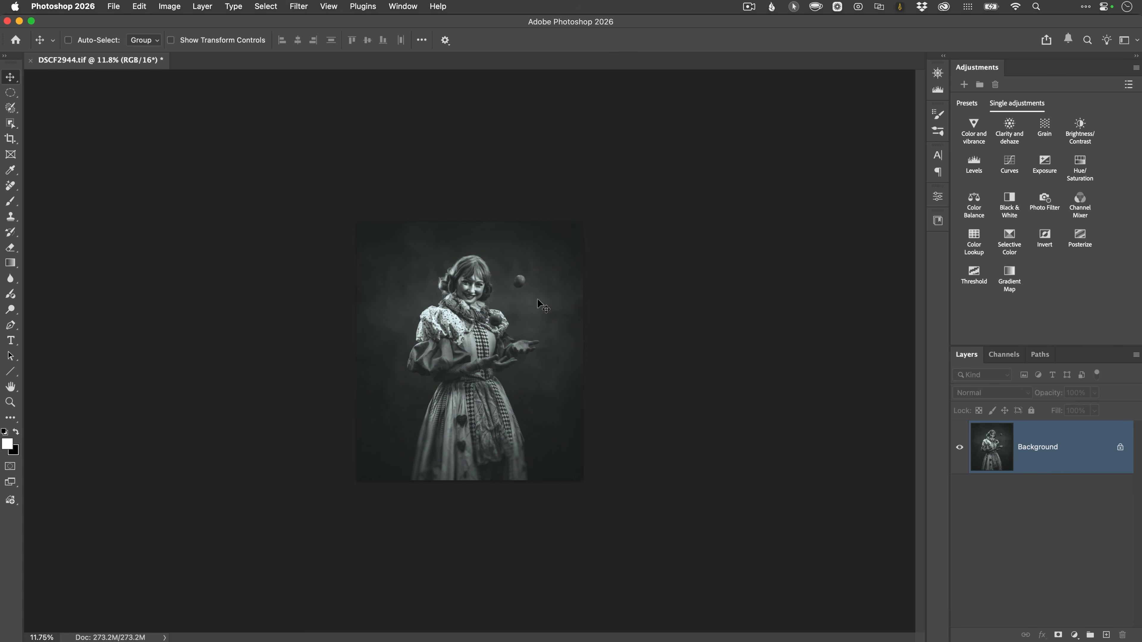
drag(482, 347, 506, 368)
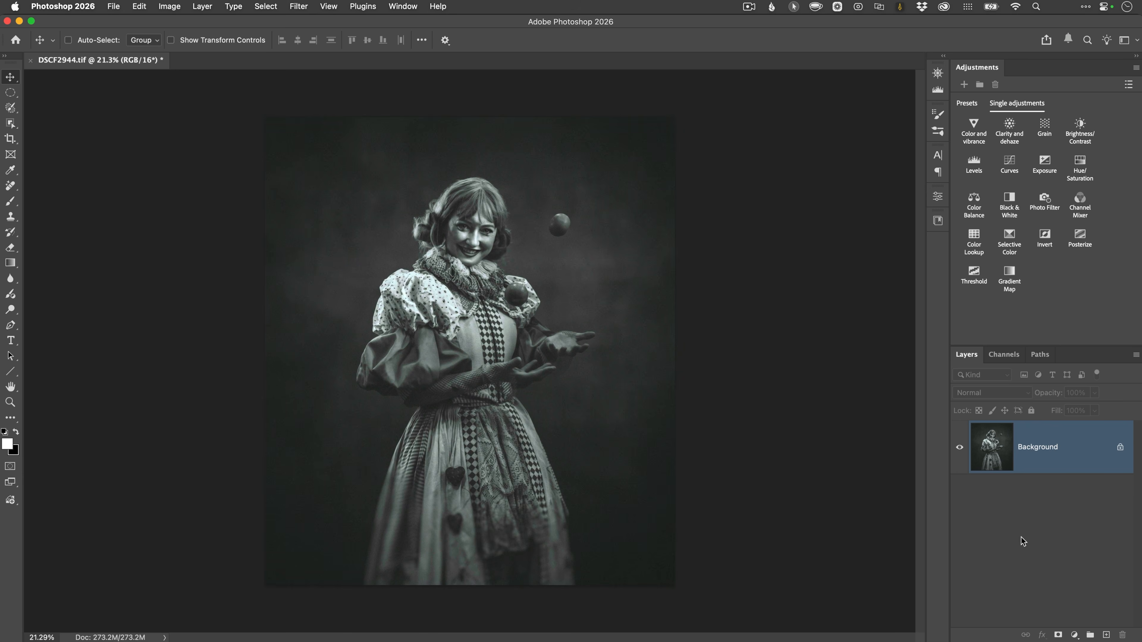
click(1105, 634)
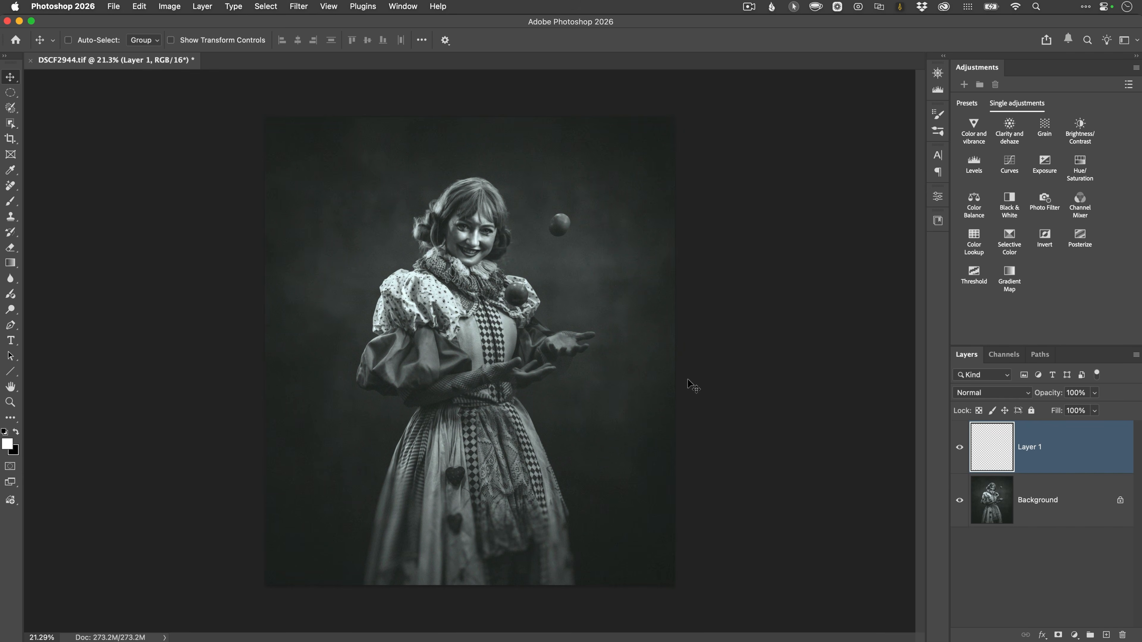
Enlarge the soft round brush to 5000 px and paint a single white dab over the middle of the figure
key(b)
key(v)
key(b)
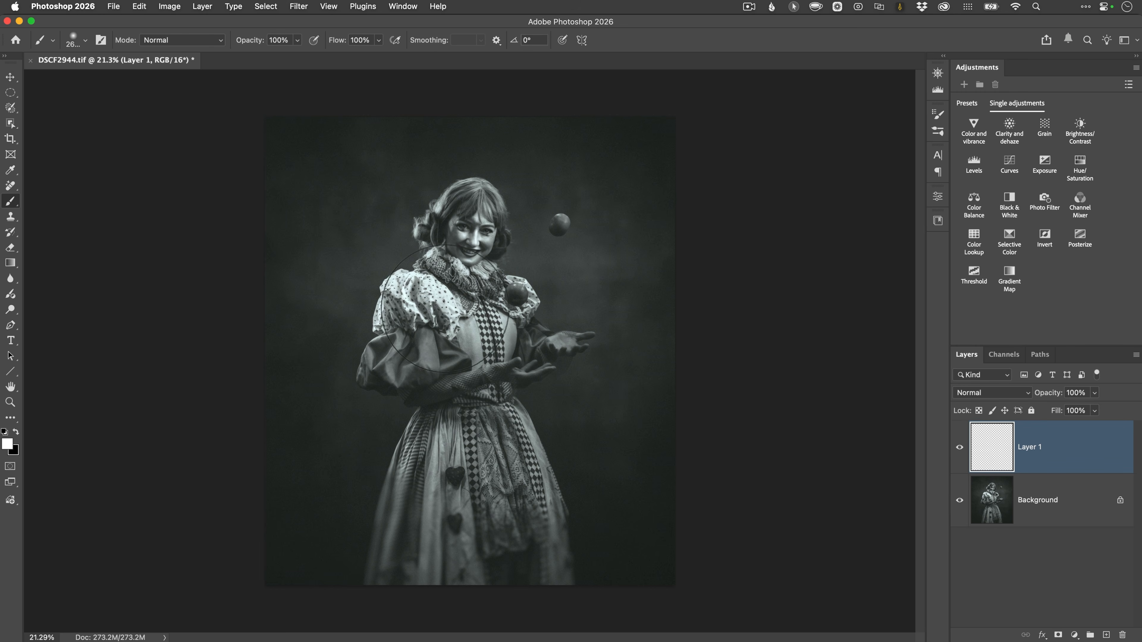
key(bracketright)
key(bracketright)
key(bracketright)
key(bracketright)
key(bracketright)
key(bracketright)
key(bracketright)
key(bracketright)
key(bracketright)
key(bracketright)
key(bracketright)
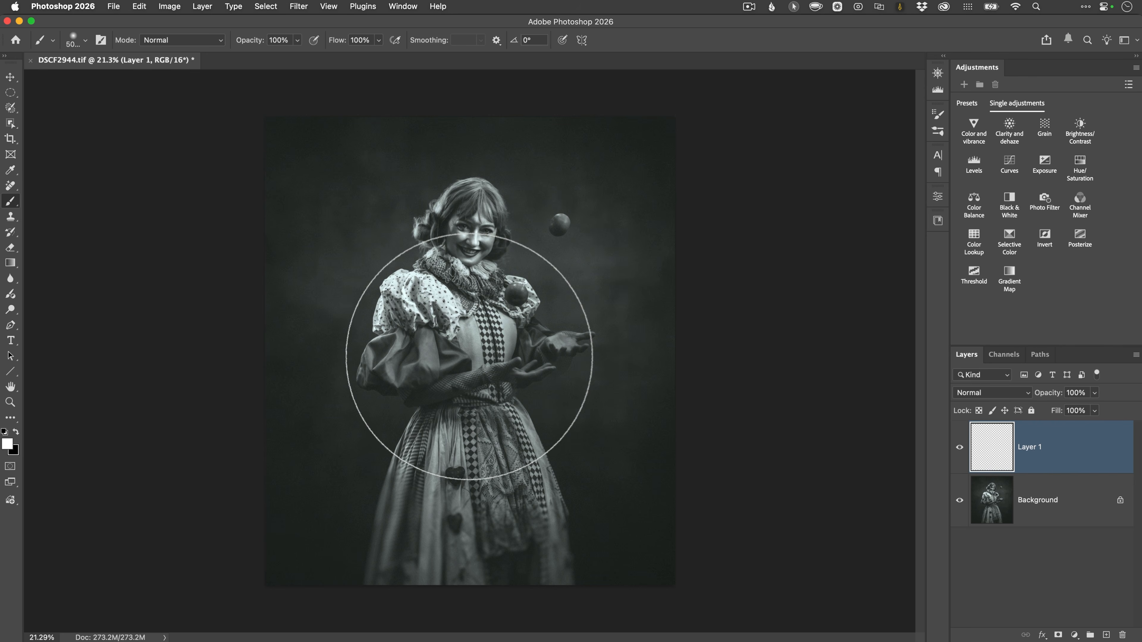
click(465, 355)
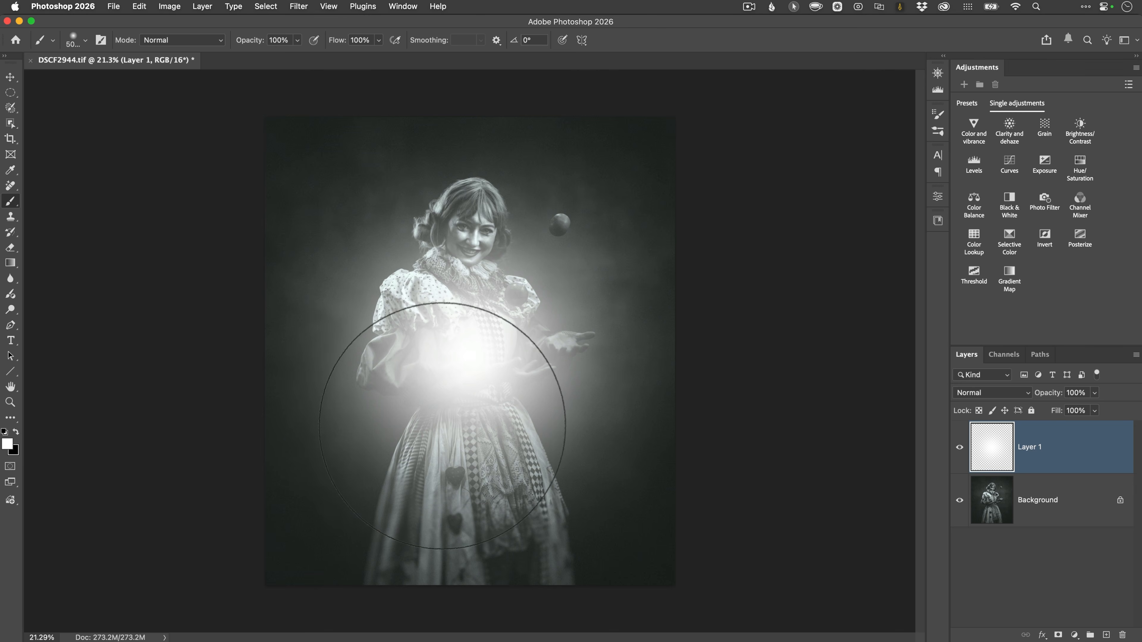
Move the oversized white glow to either side of the figure to check its outer edges
key(v)
drag(499, 360, 440, 332)
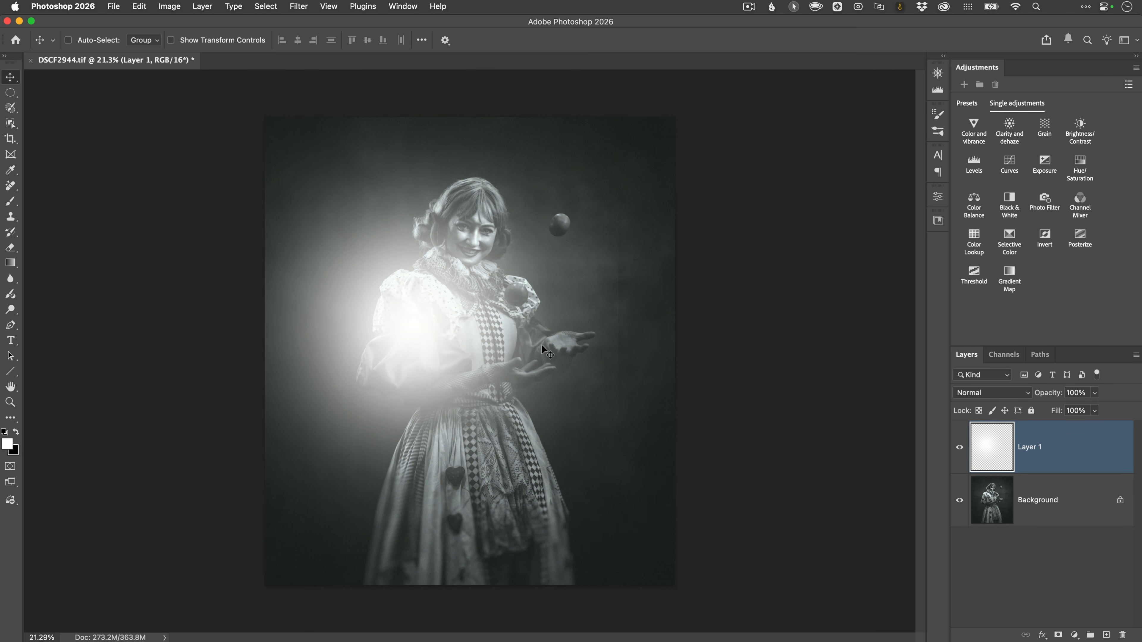
key(alt+super)
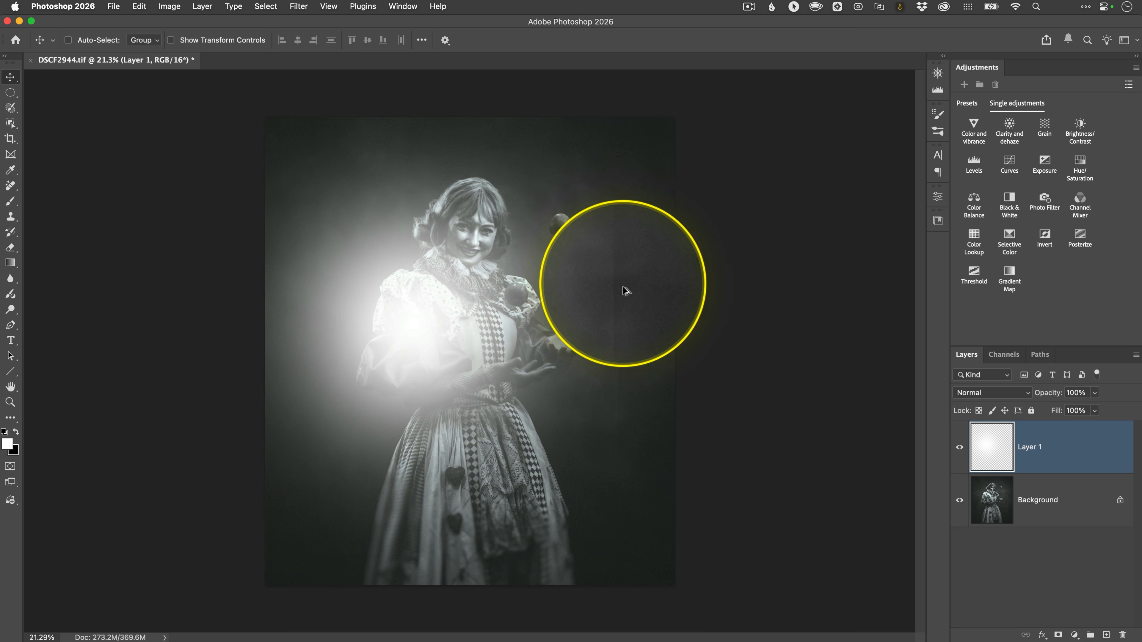
drag(445, 286, 389, 331)
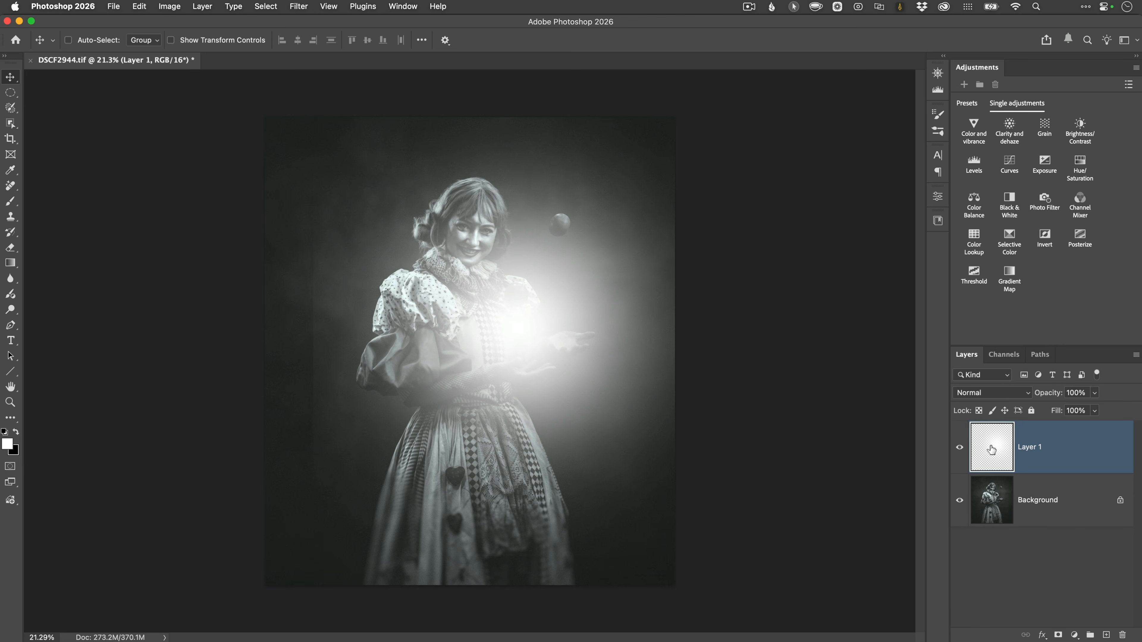
Replace the oversized glow's layer with a new blank layer and review the brush tip in Brush Settings
key(Delete)
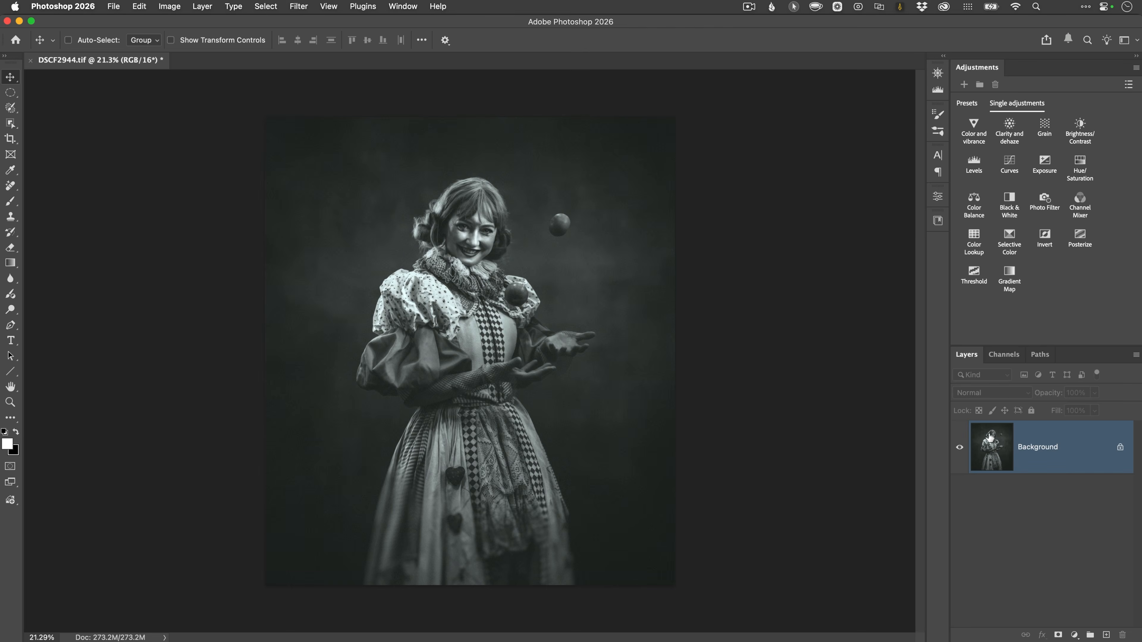
click(1106, 635)
key(b)
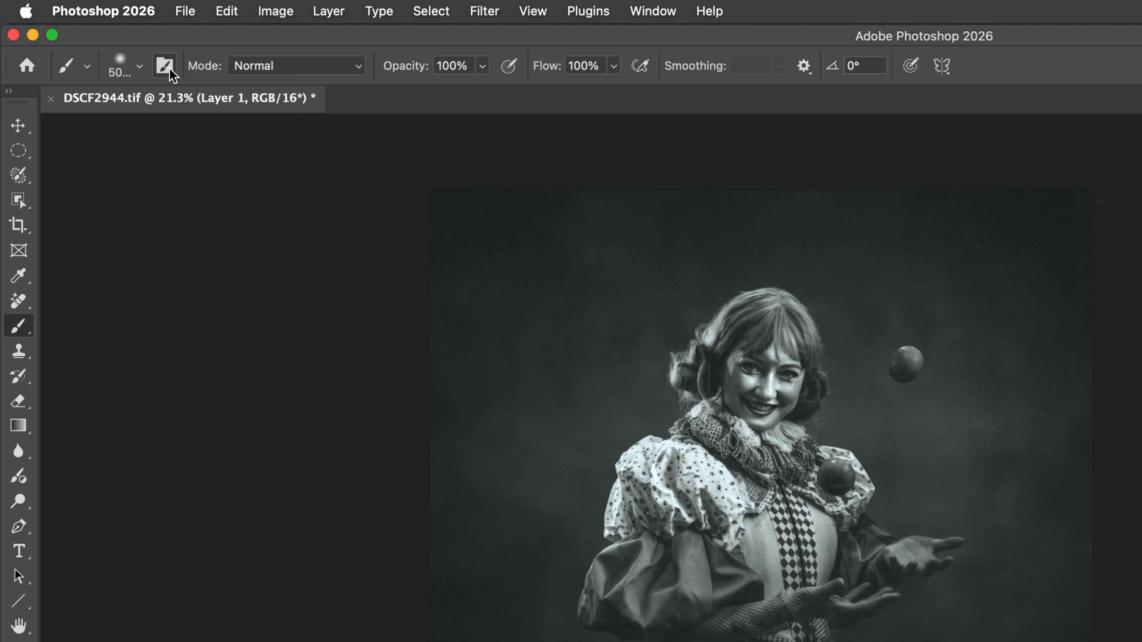
click(164, 67)
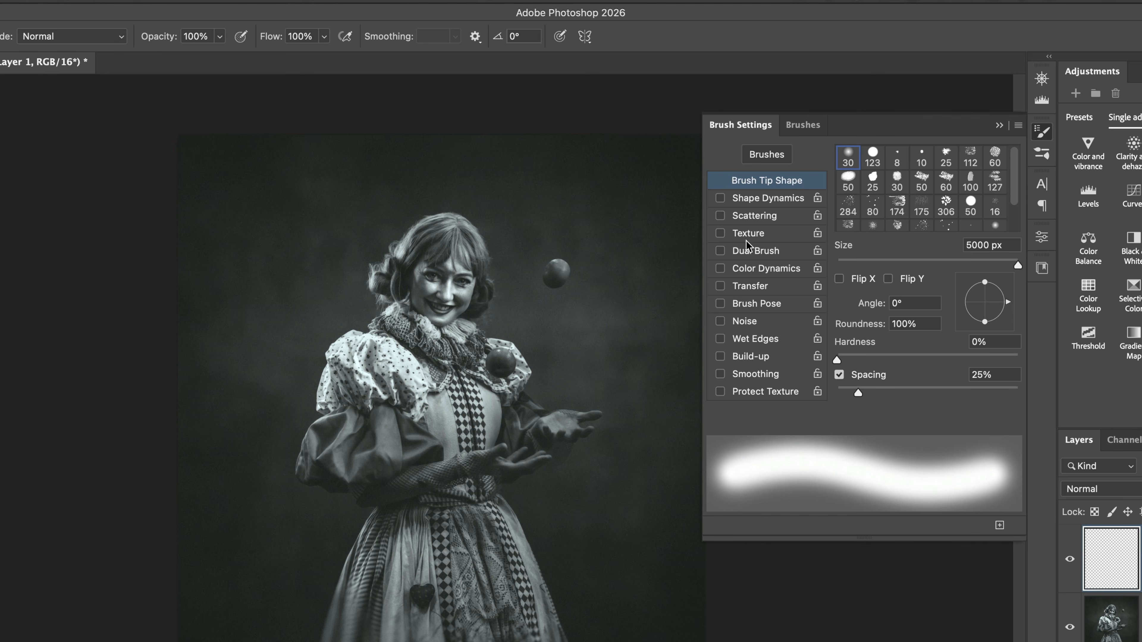
click(1037, 143)
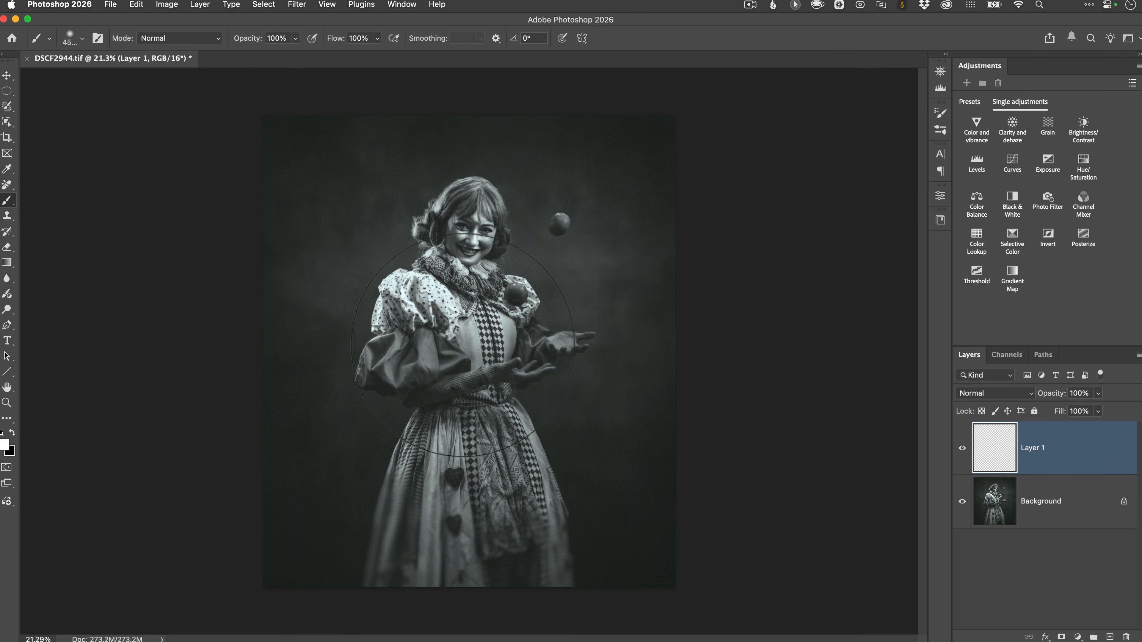
Reduce the soft brush to 3100 px and paint a white glow over the middle of the figure
key(bracketleft)
key(bracketleft)
key(bracketleft)
key(bracketleft)
key(bracketleft)
key(bracketleft)
key(bracketleft)
key(bracketleft)
key(bracketleft)
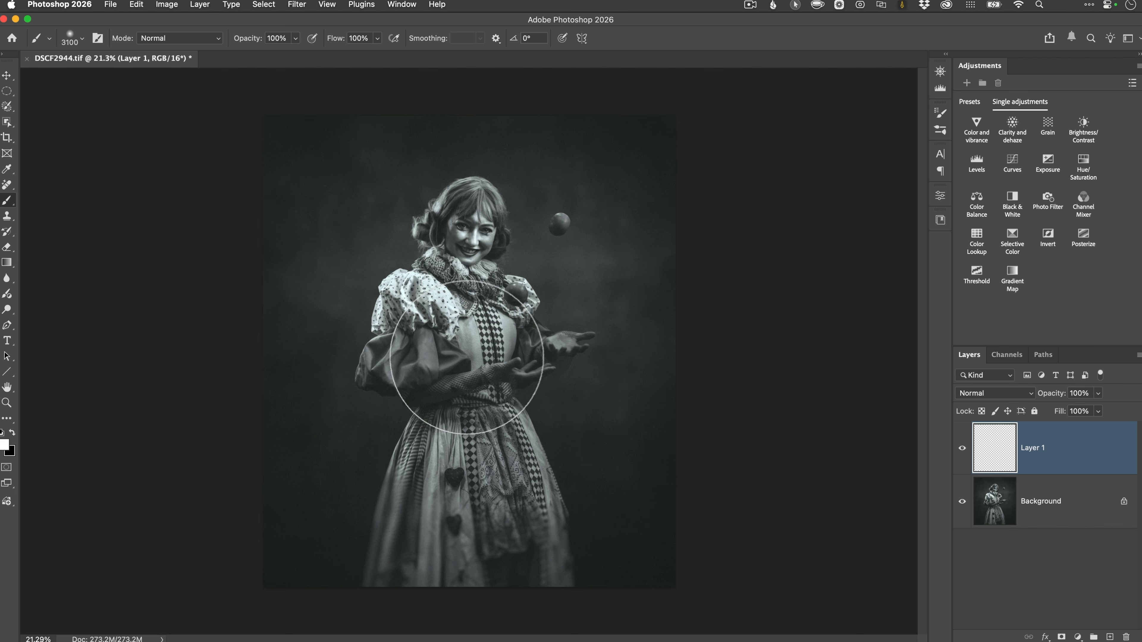
click(468, 368)
Enlarge the white glow around its centre with Free Transform until it extends beyond the photo's edges
key(v)
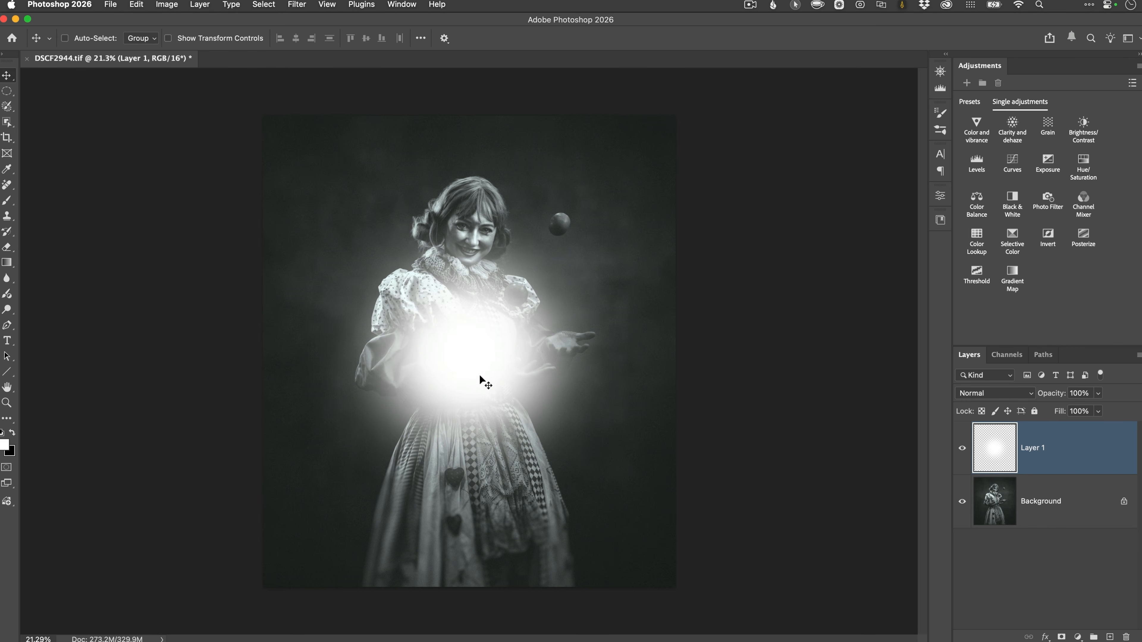
key(super+t)
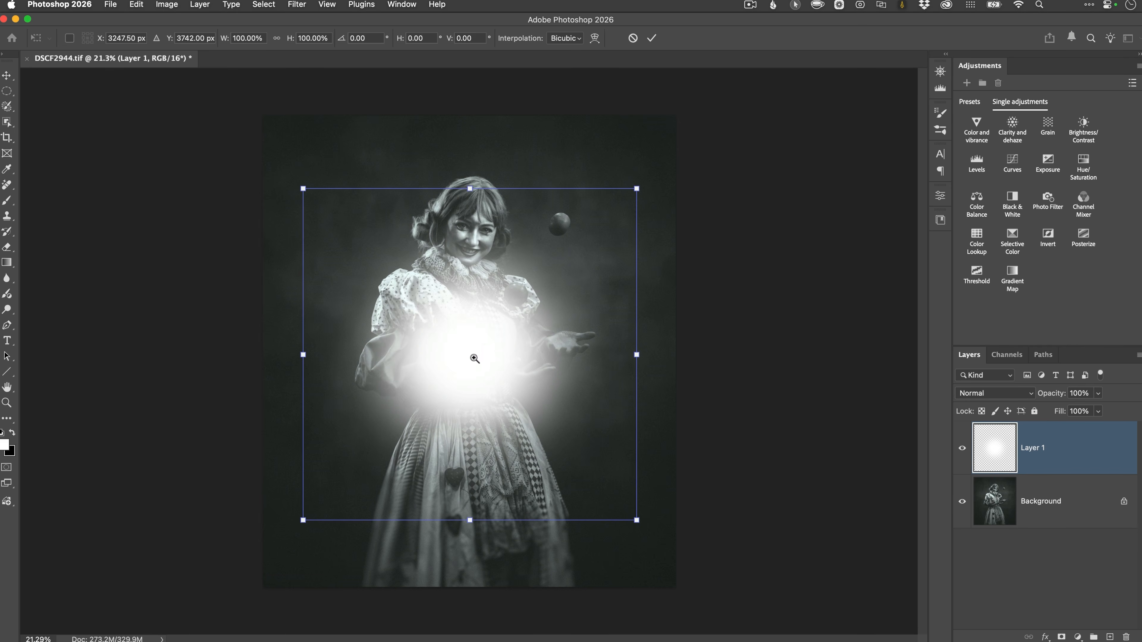
drag(473, 358, 451, 359)
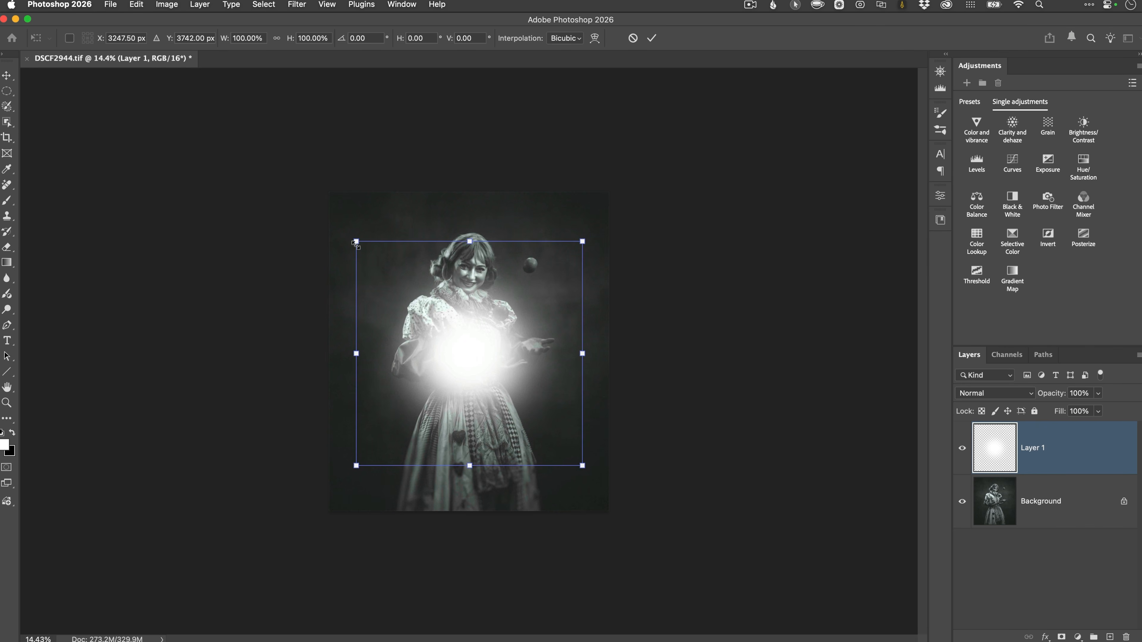
drag(355, 243, 137, 83)
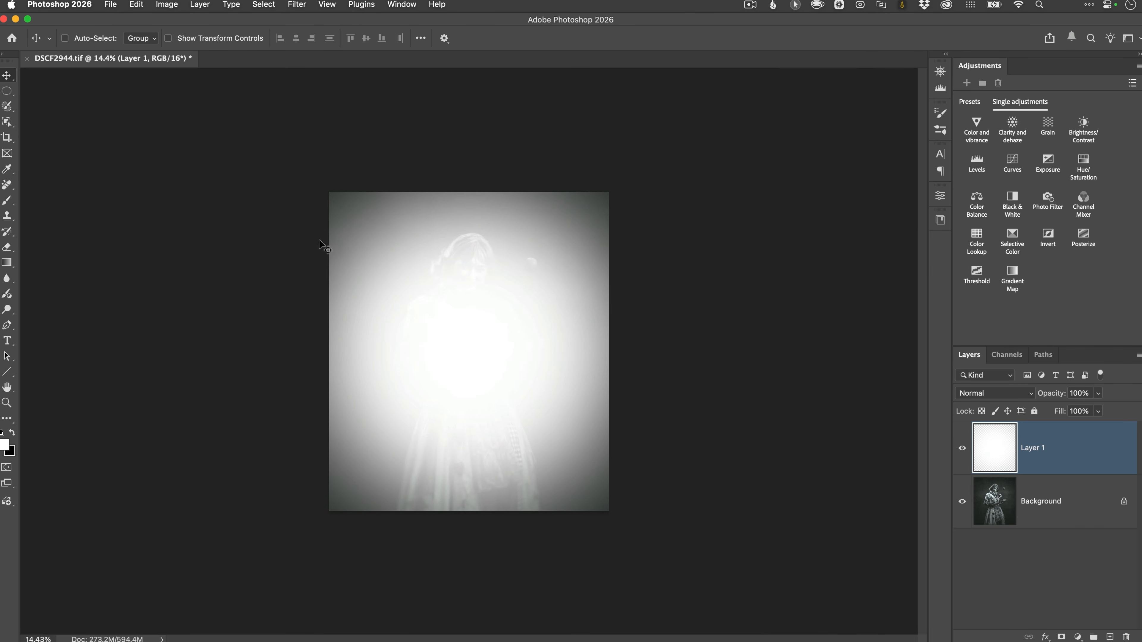
Move the enlarged glow into the photo's upper-left corner so the light fades in towards the figure
drag(498, 396, 347, 215)
scroll(463, 306, up, 5)
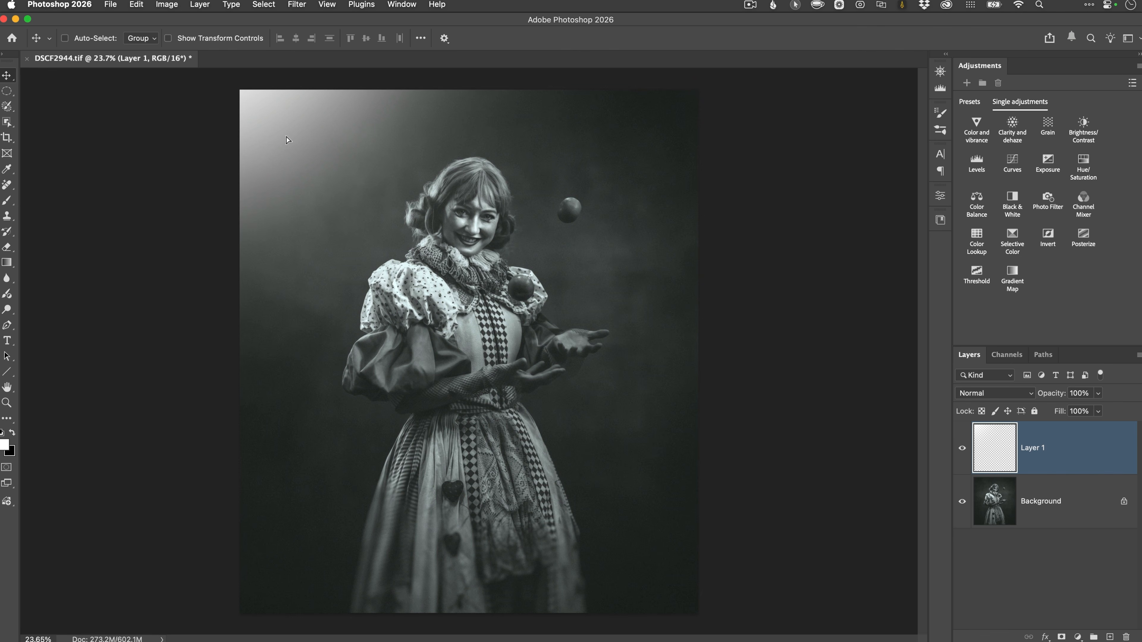
key(super)
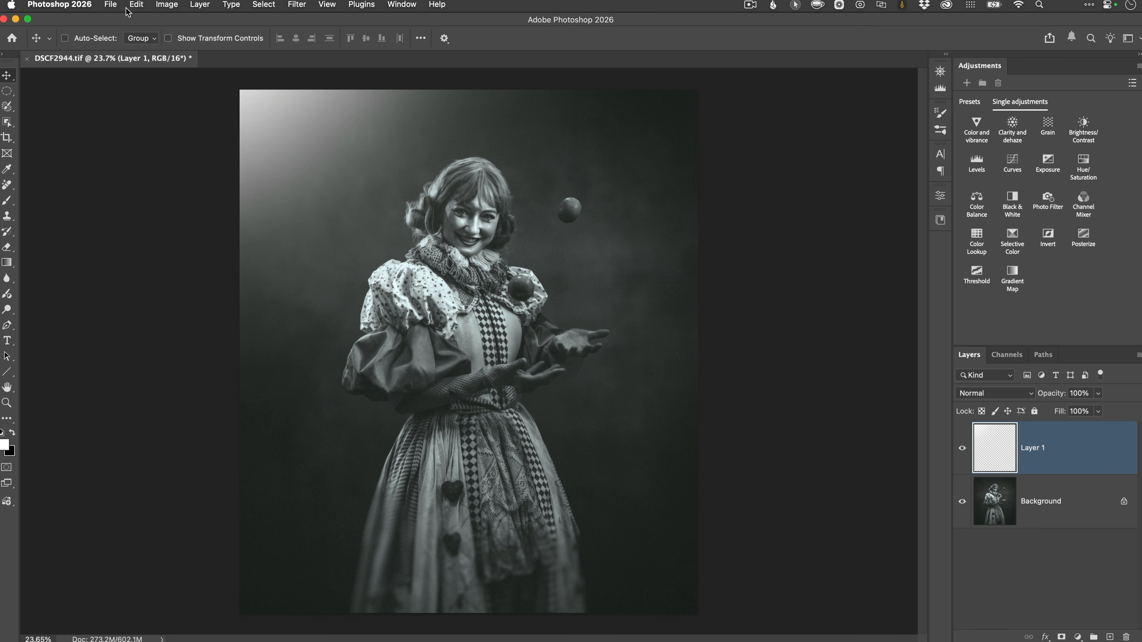
Preview thingys_giermann.jpg from the Desktop and place it as an embedded image above the glow layer
click(108, 6)
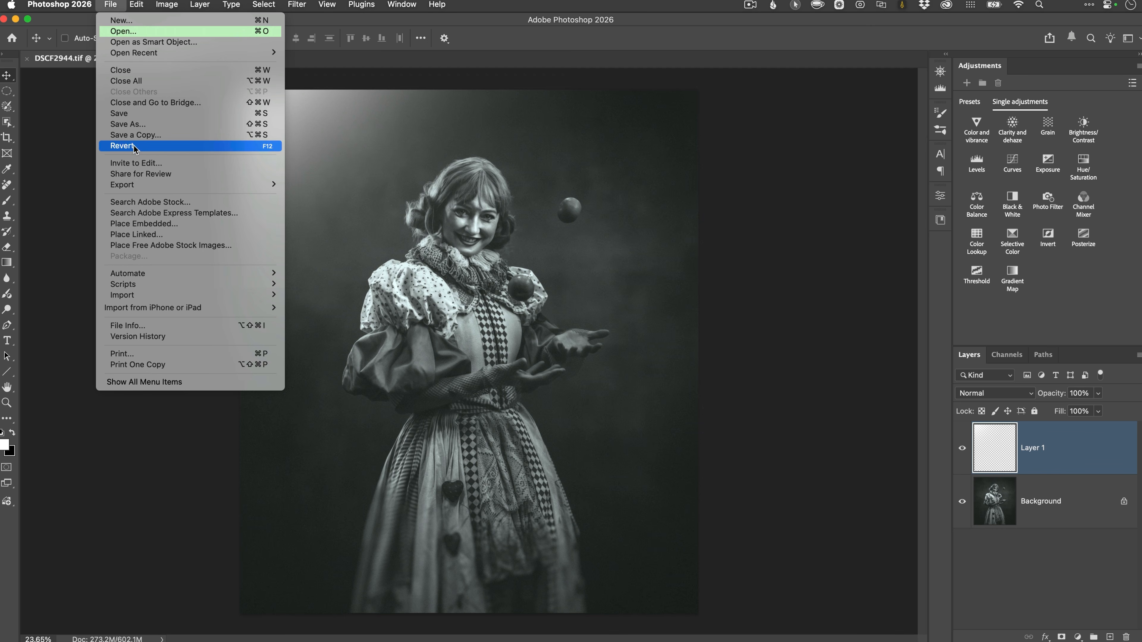
click(138, 224)
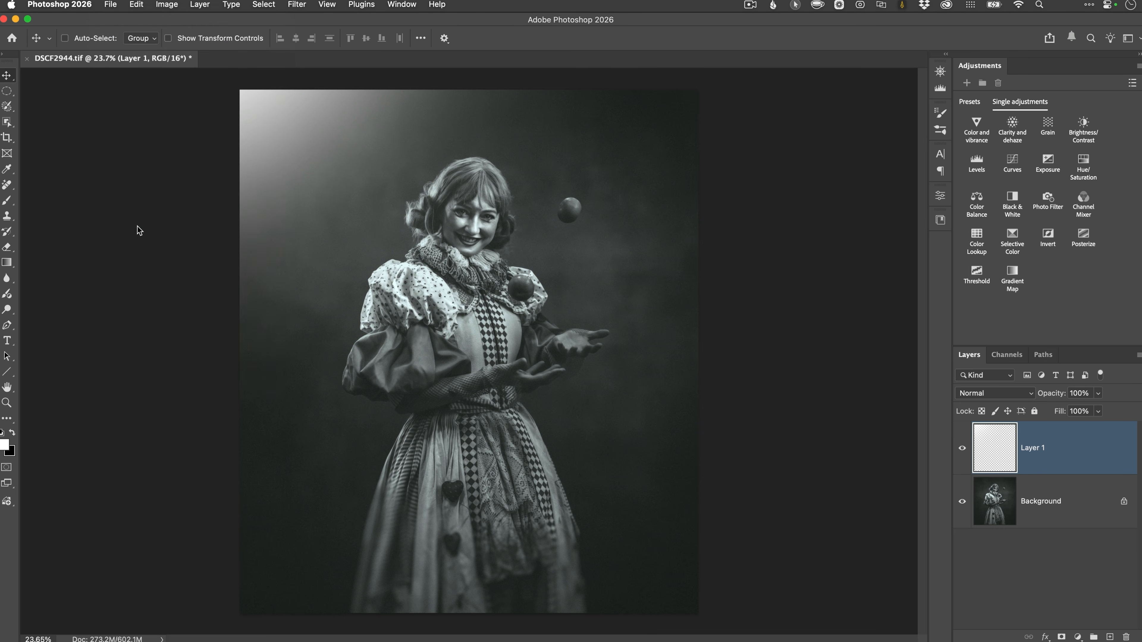
click(616, 321)
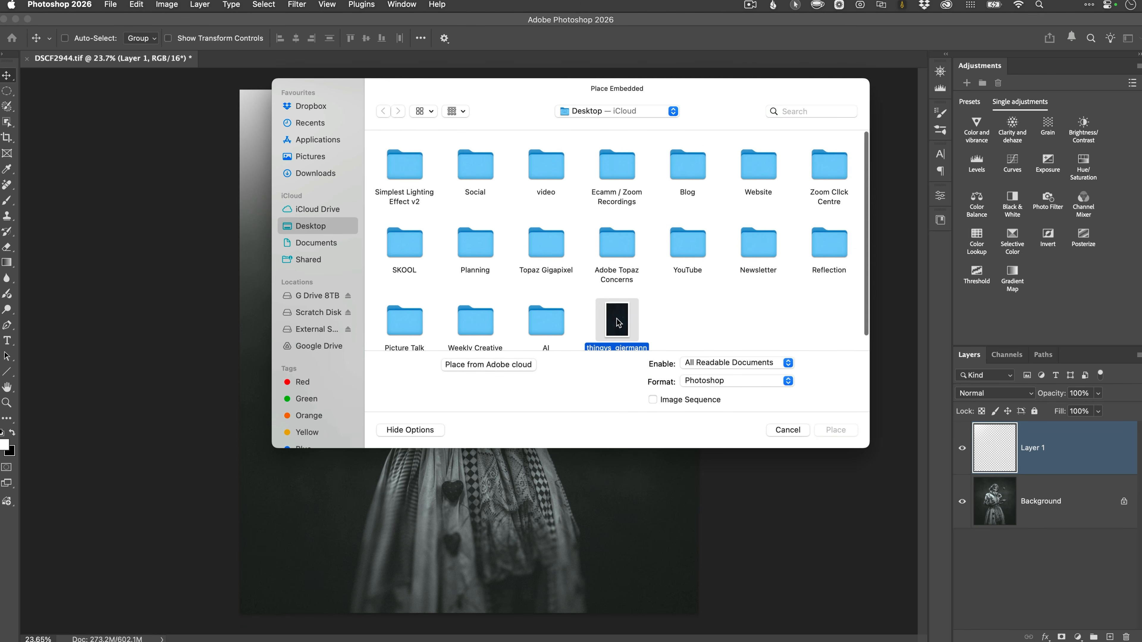
key(space)
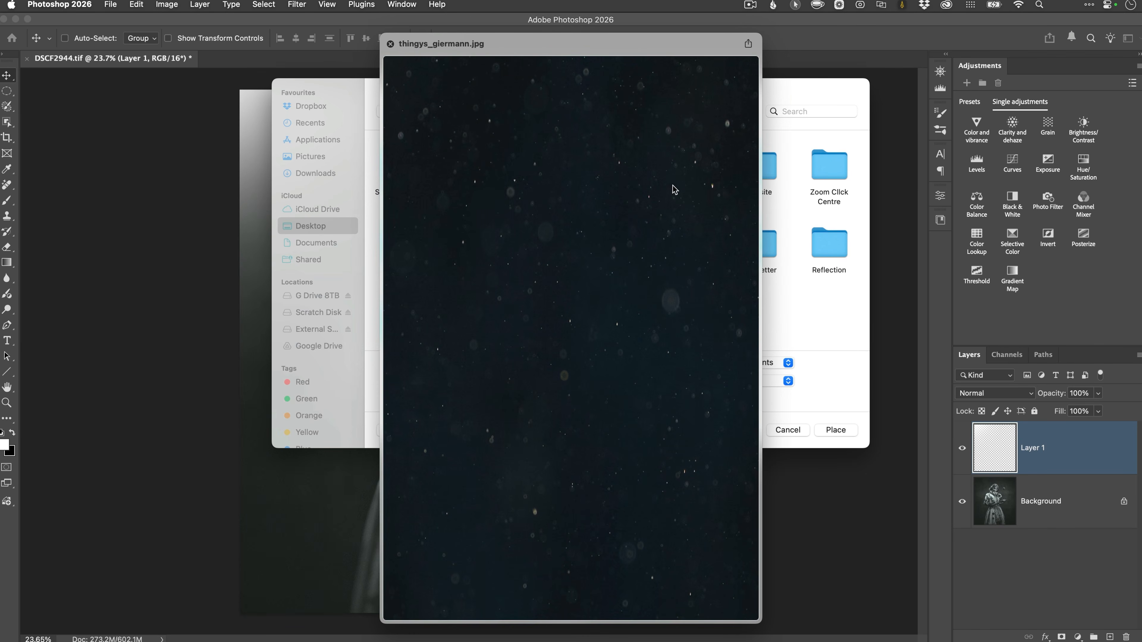
key(space)
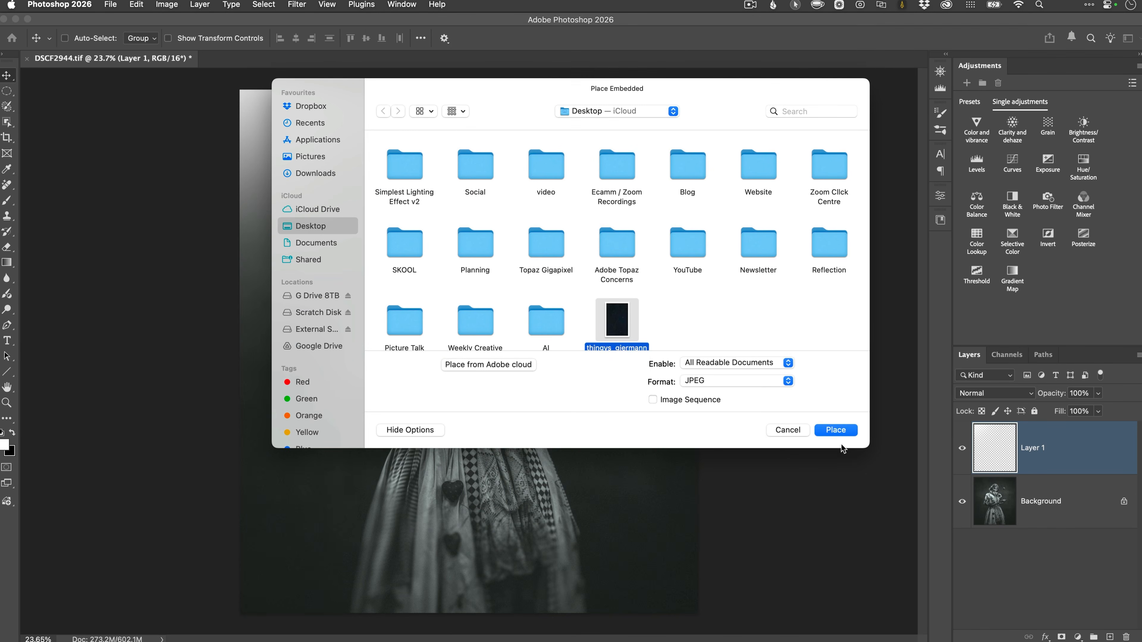
click(834, 430)
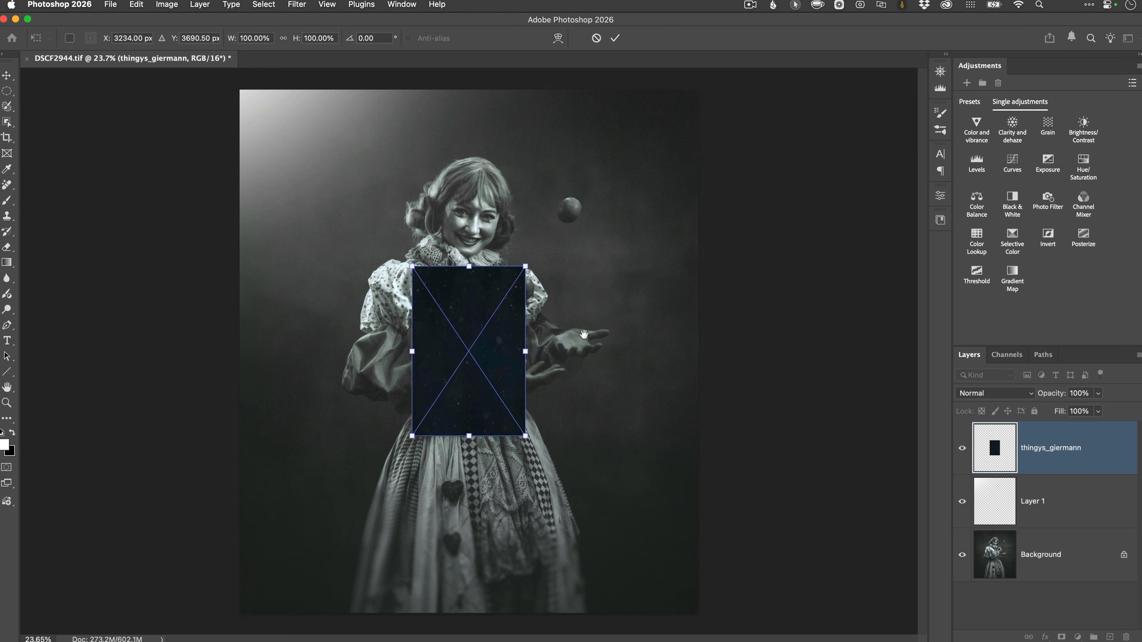
Enlarge the placed dust texture around its centre until it covers the whole photo
key(super+minus)
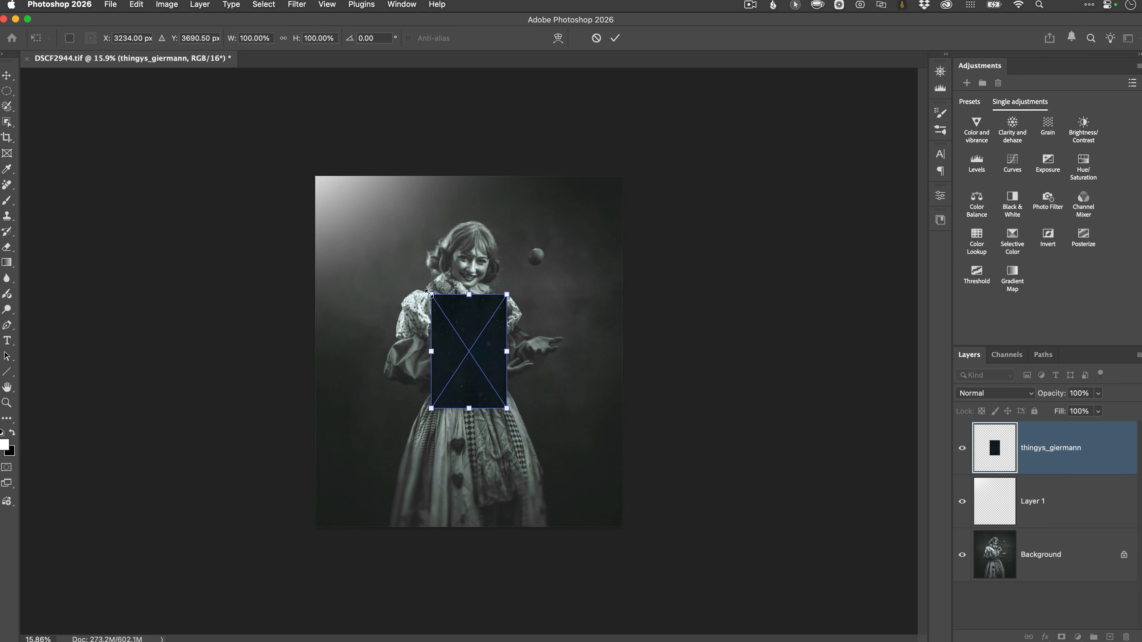
drag(428, 293, 263, 156)
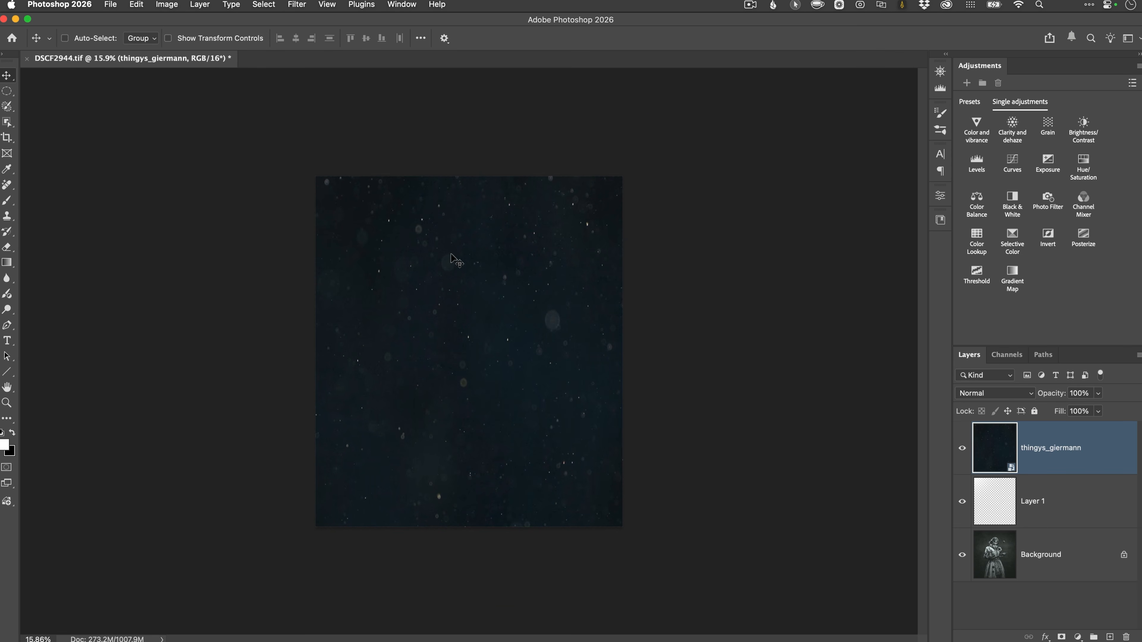
key(super+equal)
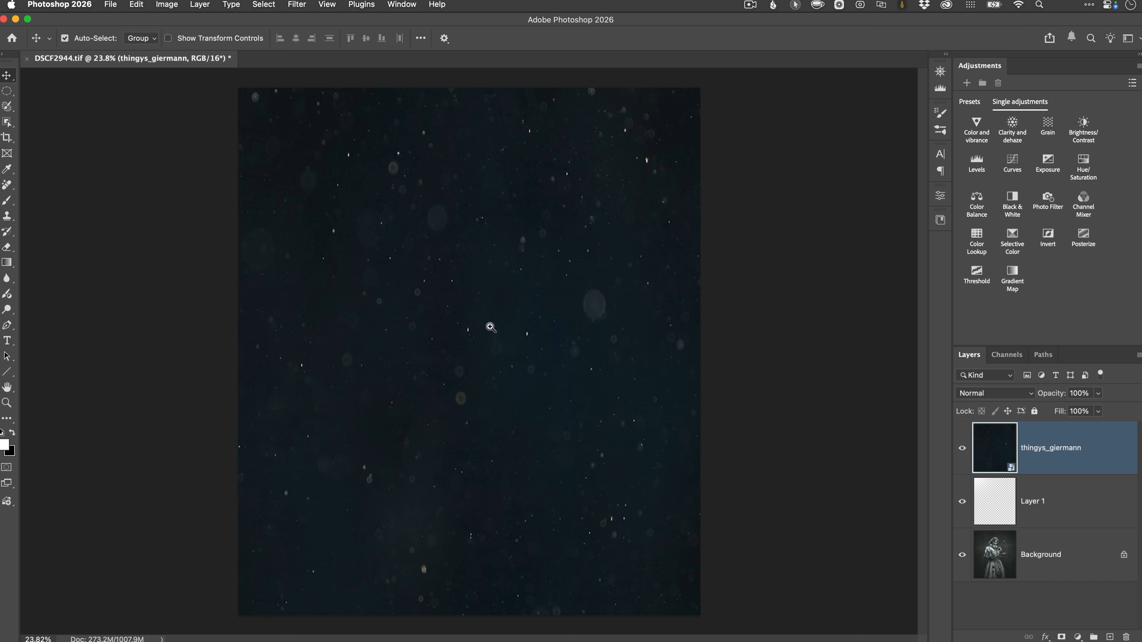
mouse_move(490, 327)
mouse_down()
mouse_move(468, 321)
mouse_move(485, 329)
mouse_up()
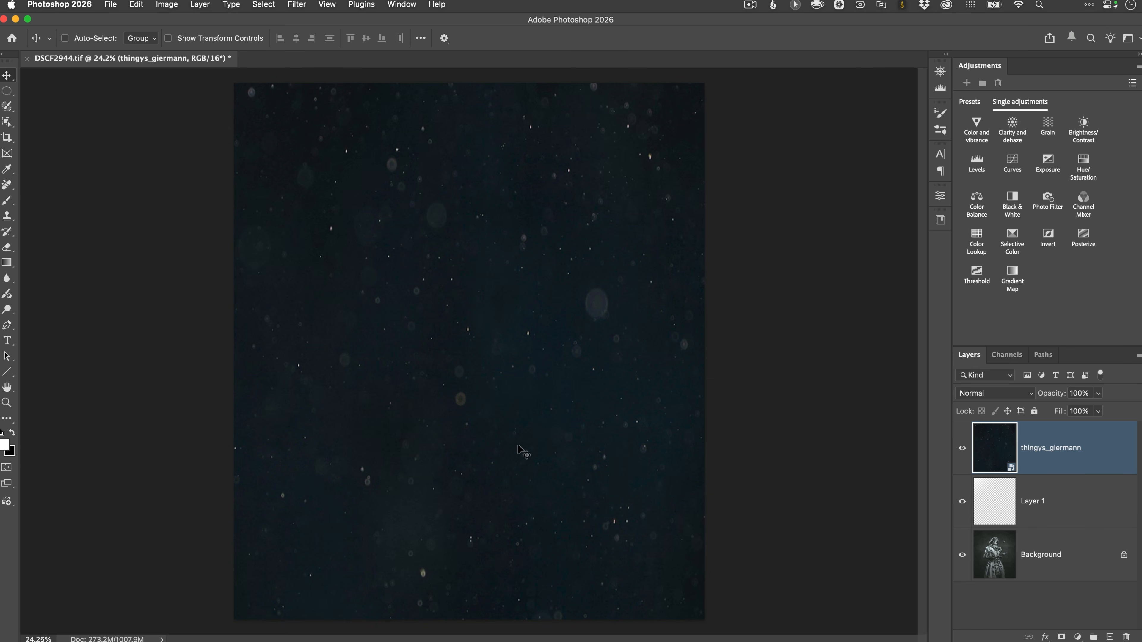
Check which image adjustments are available for the placed dust texture and rasterize its smart object layer
click(167, 4)
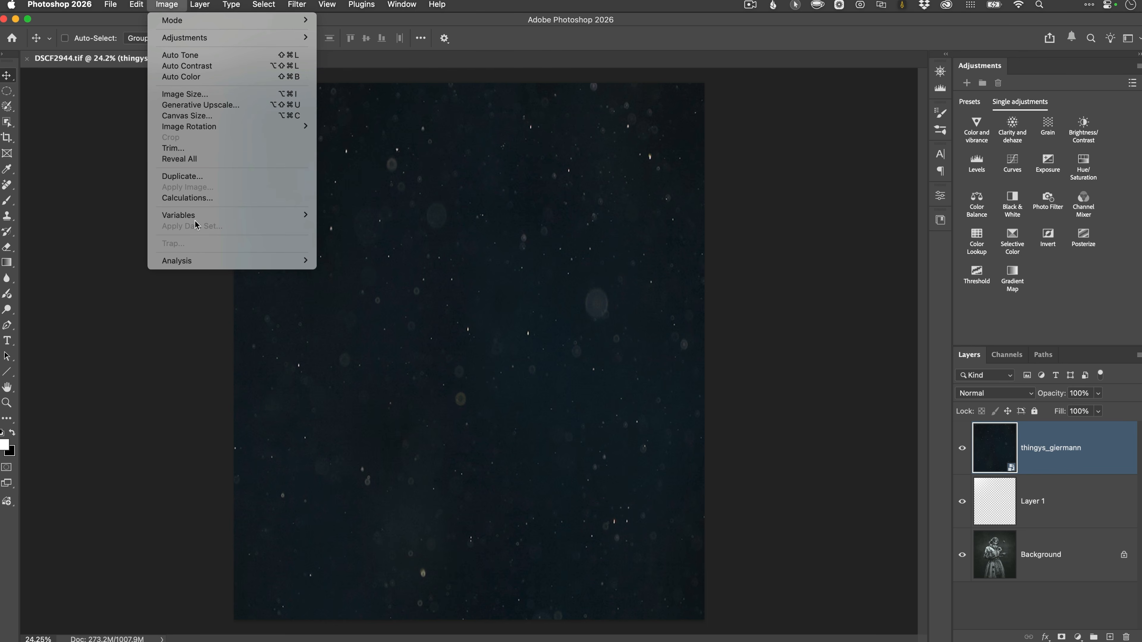
mouse_move(203, 41)
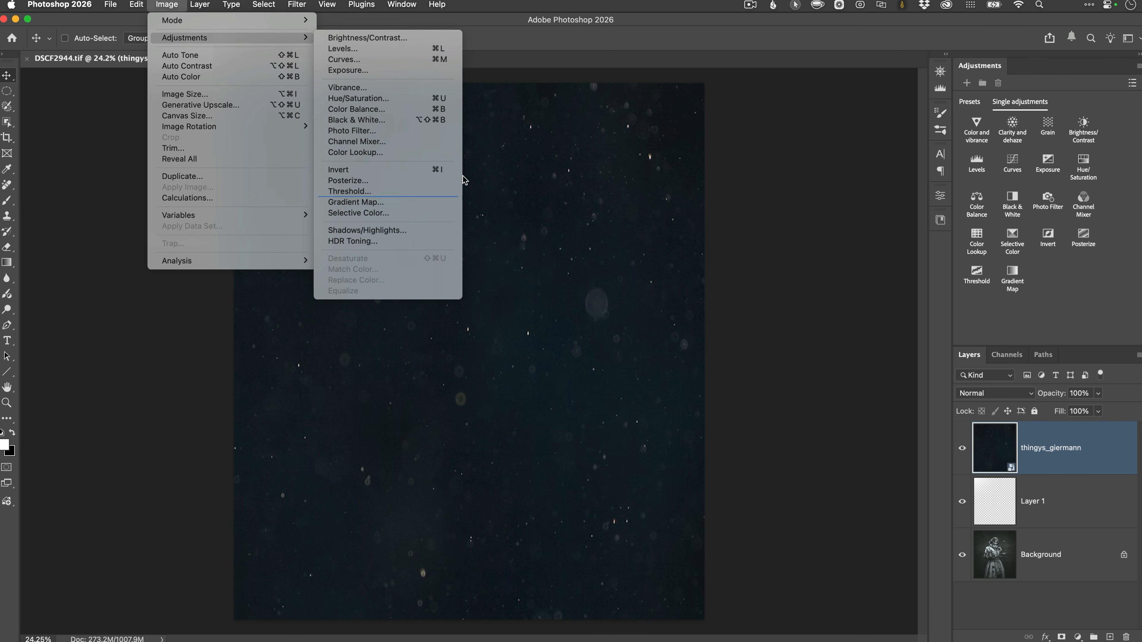
click(501, 38)
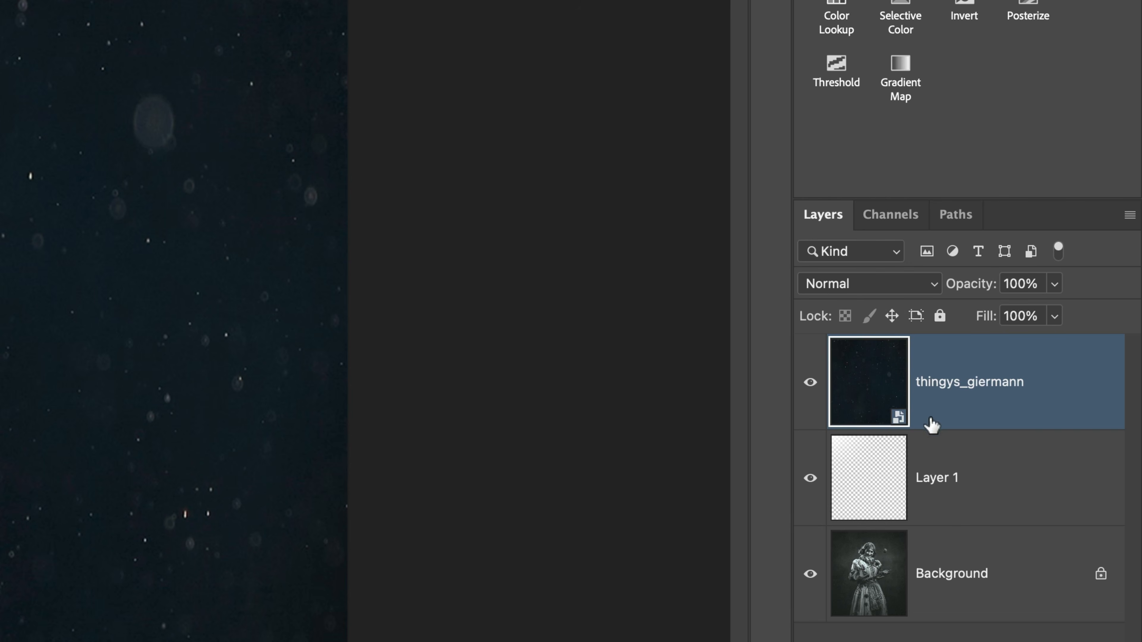
right_click(942, 407)
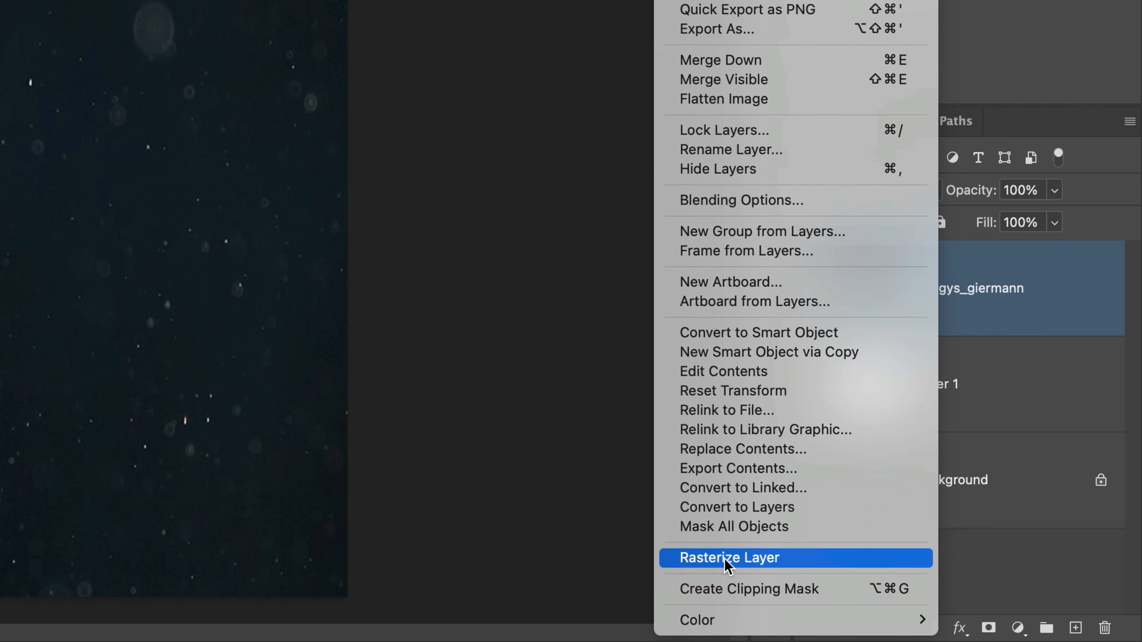
click(738, 562)
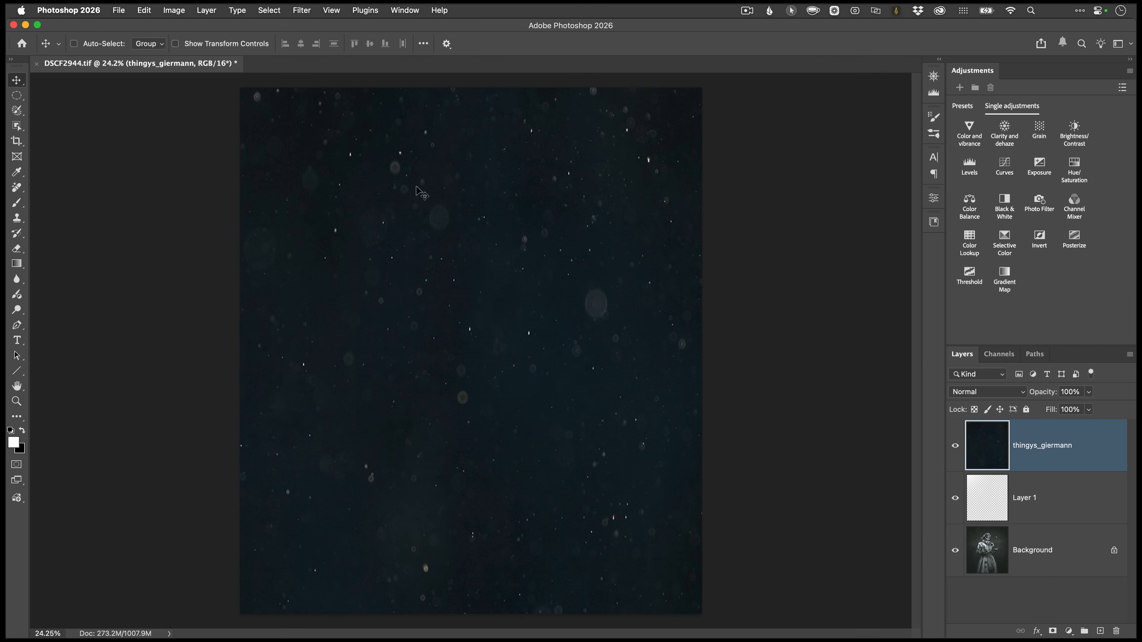
Desaturate the thingys_giermann dust texture and set its layer blend mode to Screen
click(175, 10)
mouse_move(184, 43)
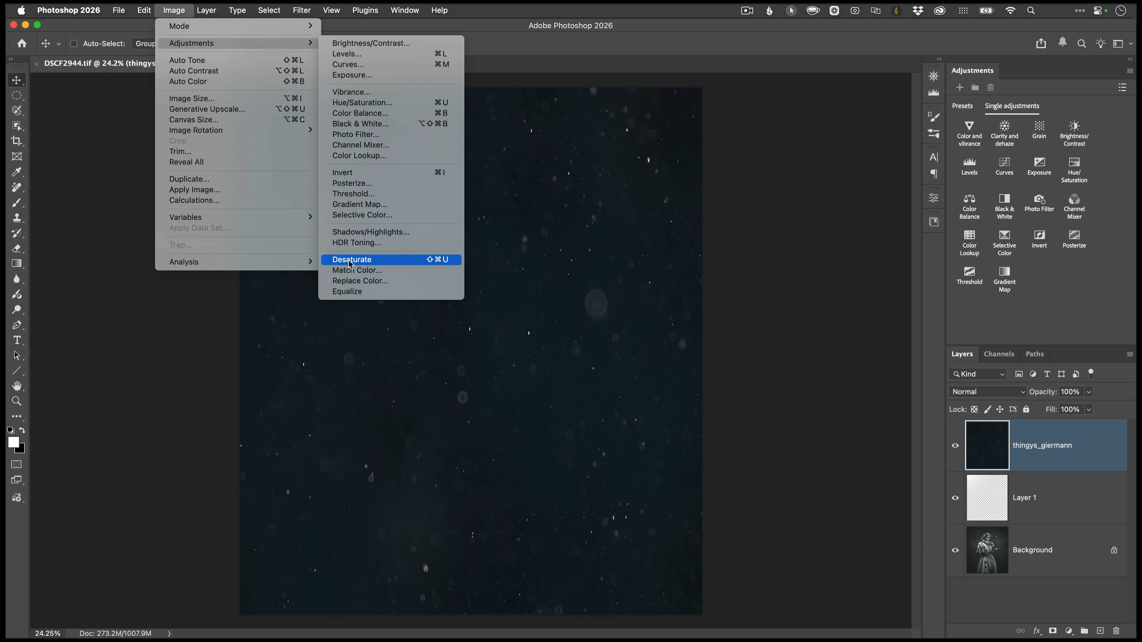
click(373, 260)
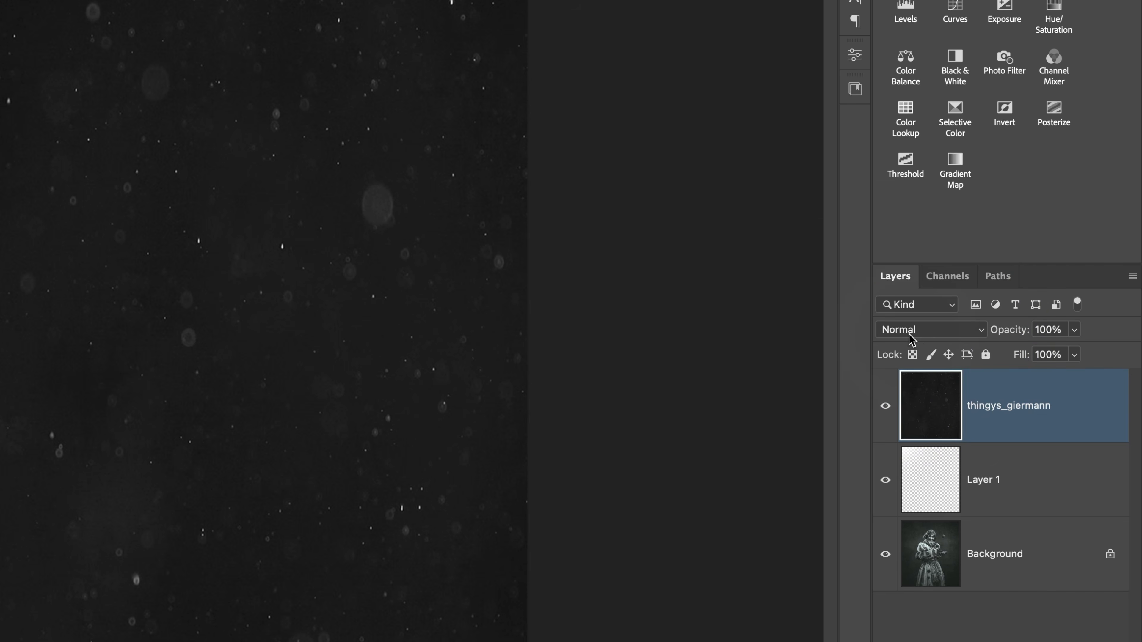
click(916, 334)
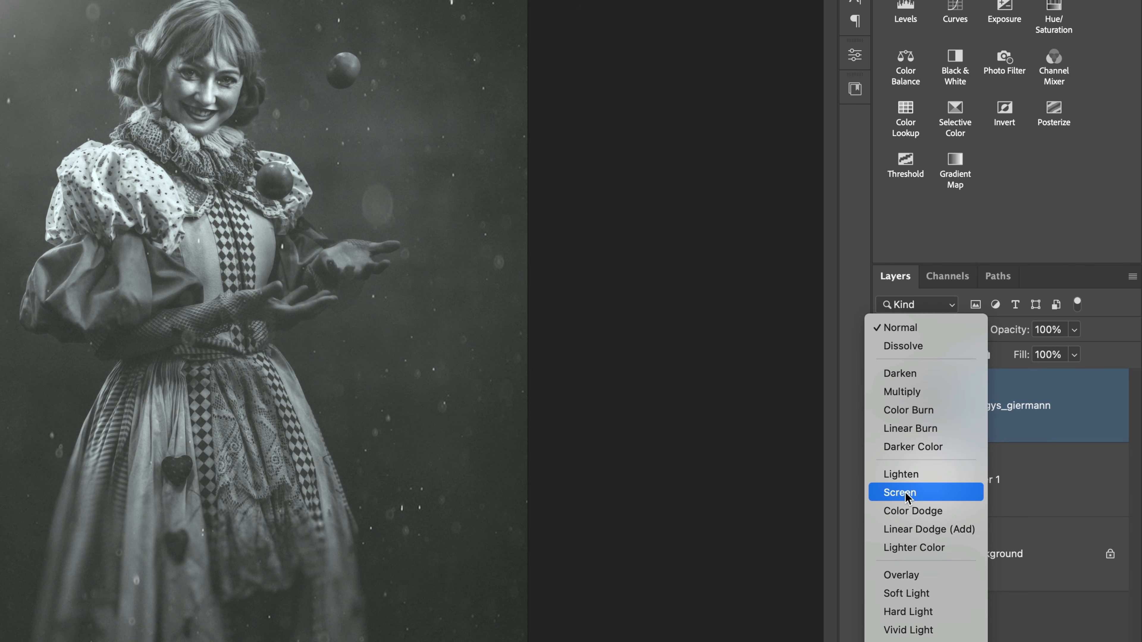
click(904, 493)
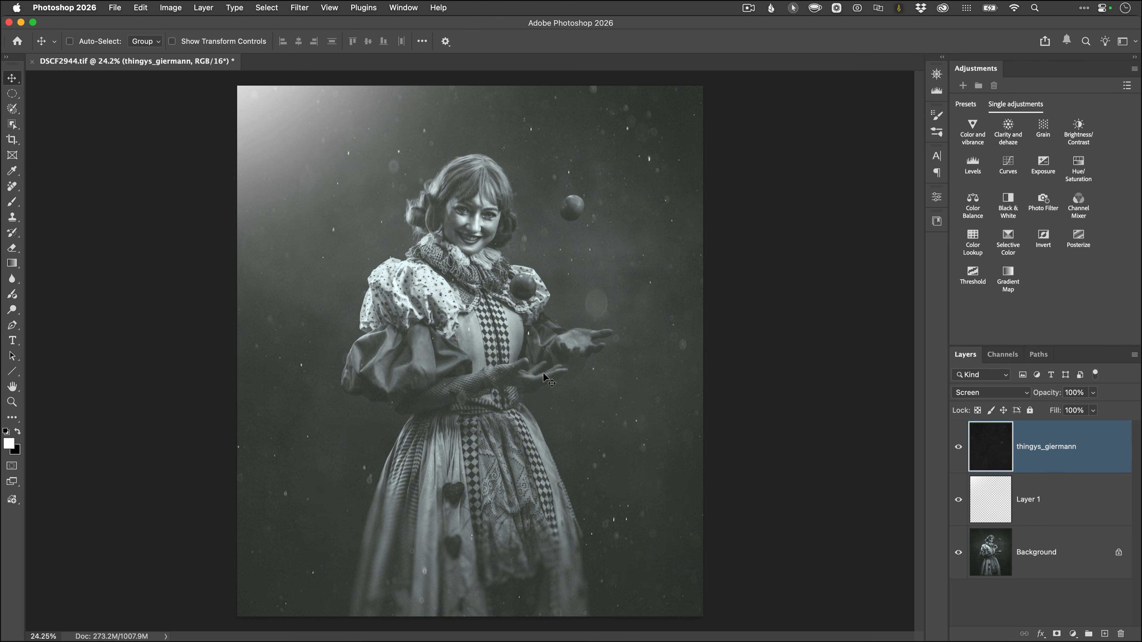
Shift the dust texture left so its particles sit within the corner light, and add a white layer mask to it
drag(553, 382, 432, 327)
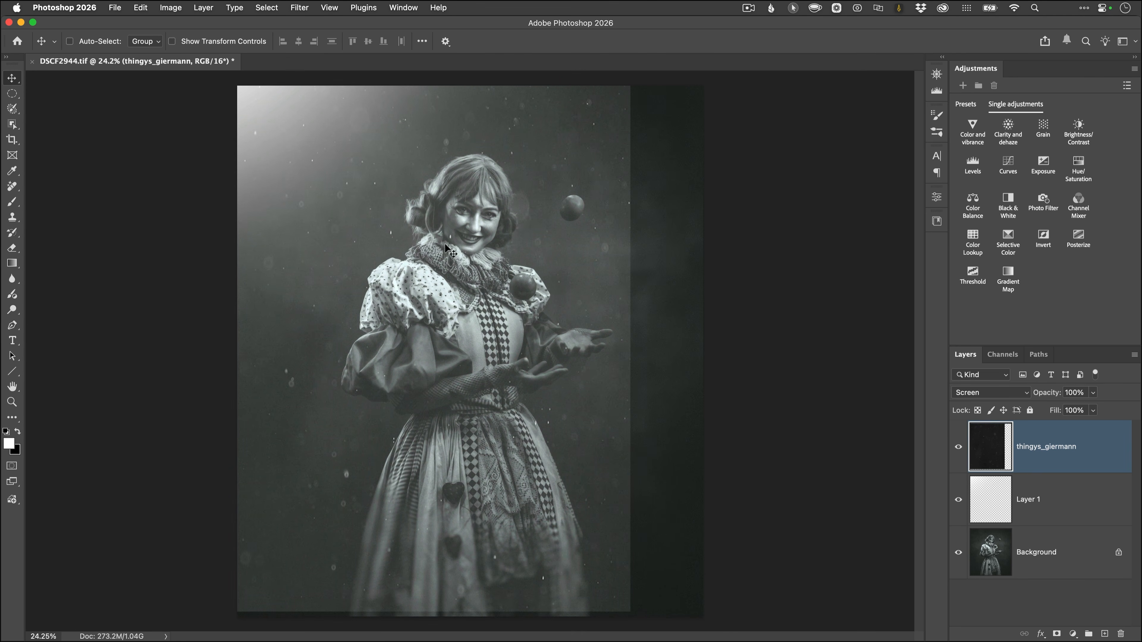
drag(448, 250, 368, 260)
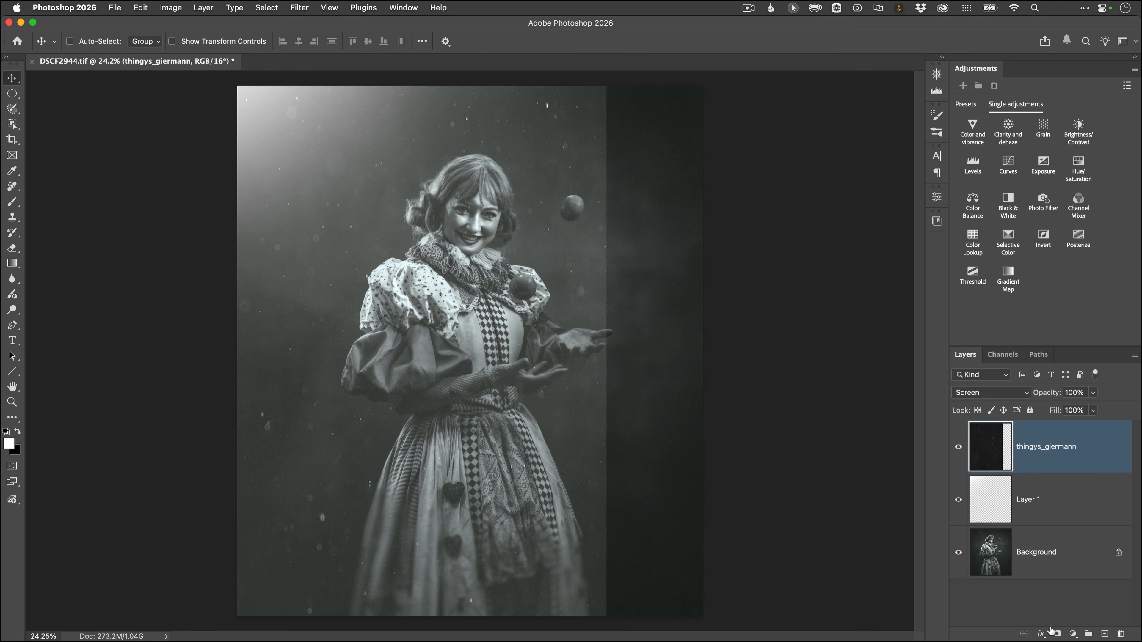
click(1056, 633)
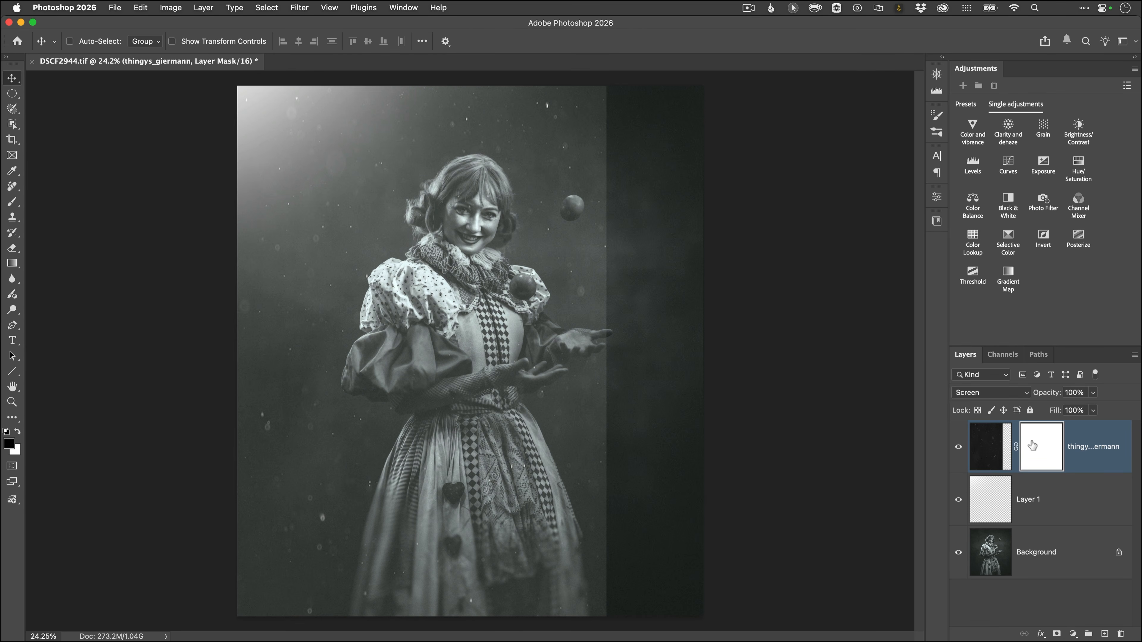
Paint black on the dust layer's mask with a large soft brush to hide the texture everywhere except the lit upper-left corner
key(b)
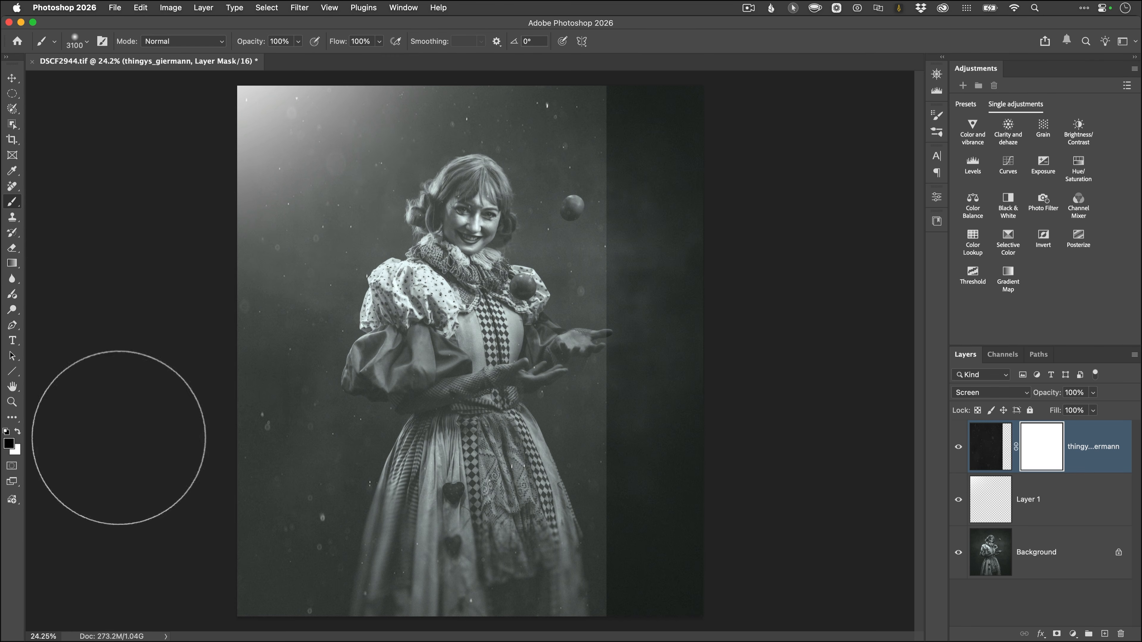
key(bracketright)
key(bracketright)
key(bracketright)
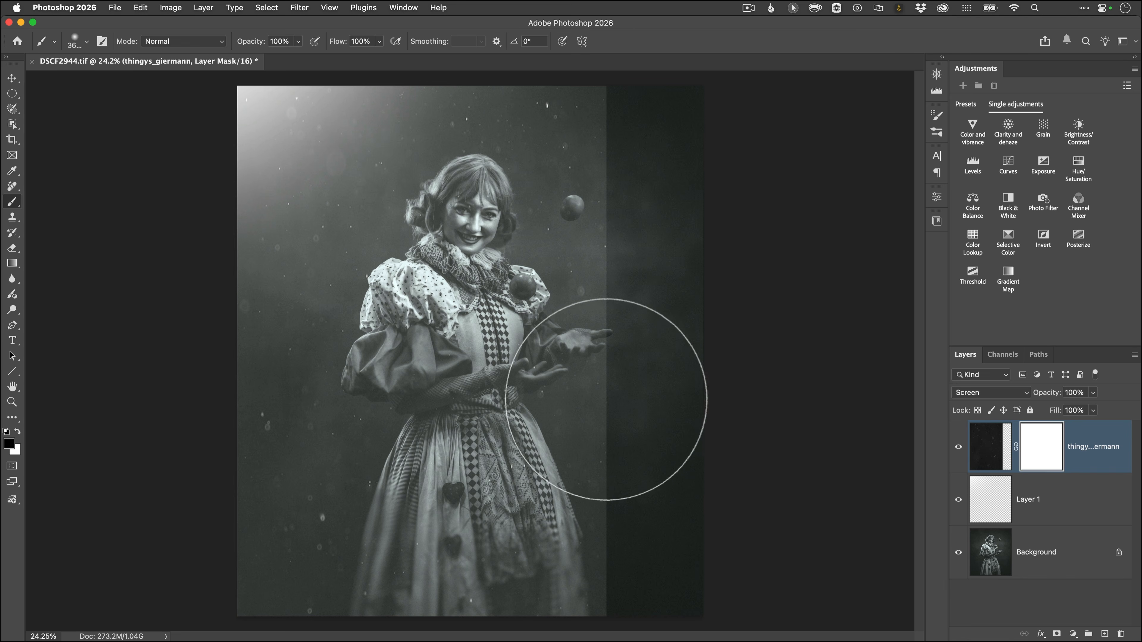
key(bracketright)
key(bracketright)
mouse_move(633, 402)
mouse_down()
mouse_move(673, 457)
mouse_move(597, 499)
mouse_move(551, 502)
mouse_move(566, 535)
mouse_move(415, 522)
mouse_move(412, 551)
mouse_move(362, 566)
mouse_up()
mouse_move(524, 385)
mouse_down()
mouse_move(588, 358)
mouse_move(525, 291)
mouse_move(591, 199)
mouse_move(632, 247)
mouse_move(612, 183)
mouse_move(586, 186)
mouse_move(605, 184)
mouse_move(623, 218)
mouse_up()
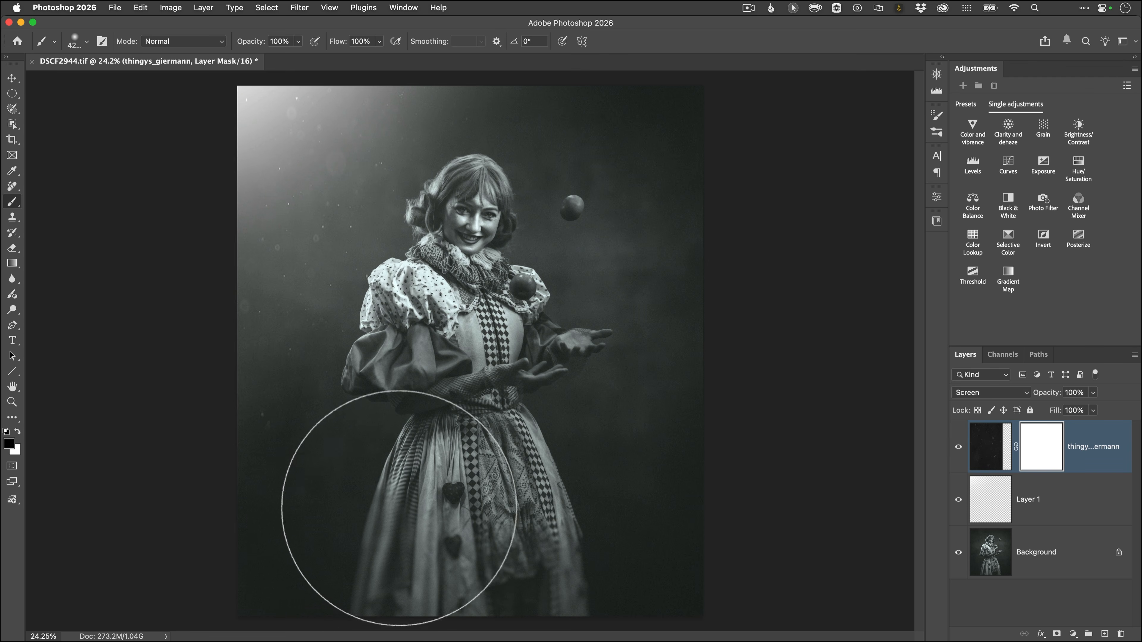
mouse_move(526, 264)
mouse_down()
mouse_move(678, 316)
mouse_move(684, 366)
mouse_up()
mouse_move(338, 209)
mouse_down()
mouse_move(434, 284)
mouse_move(378, 285)
mouse_move(389, 285)
mouse_up()
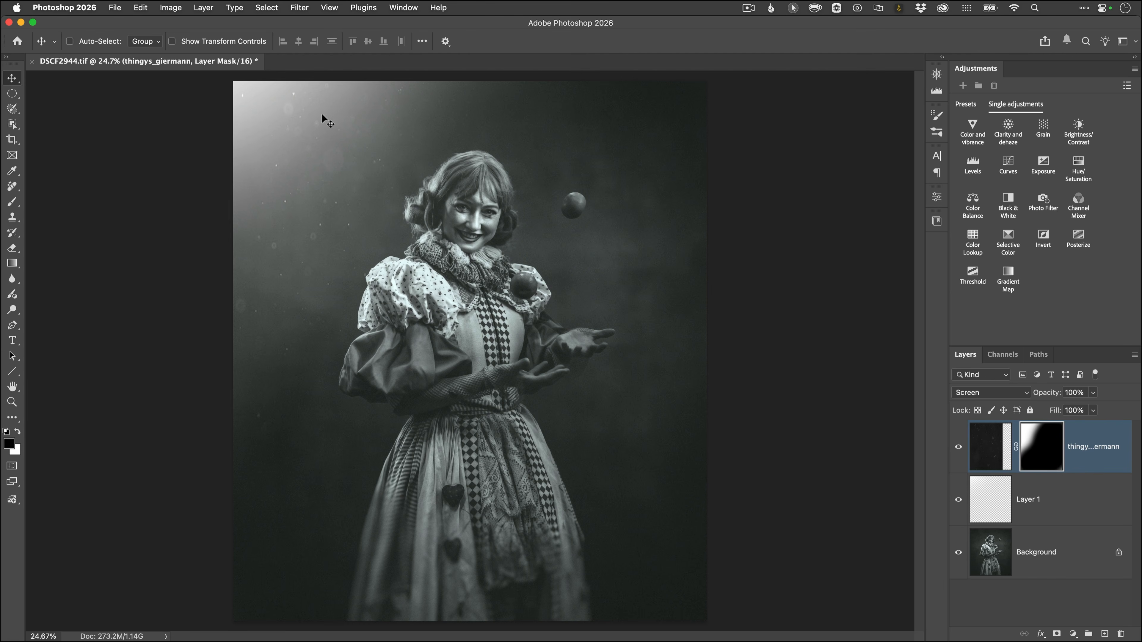
Apply a subtle Motion Blur to the dust layer's image rather than its mask, shortening the blur distance and adjusting its angle
click(988, 449)
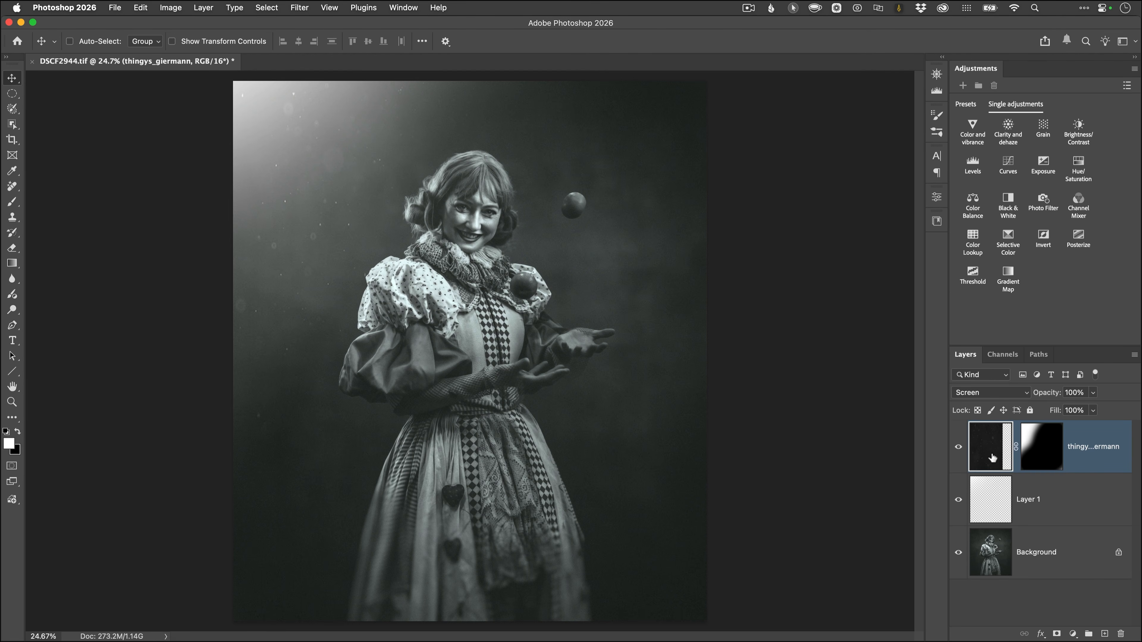
click(304, 12)
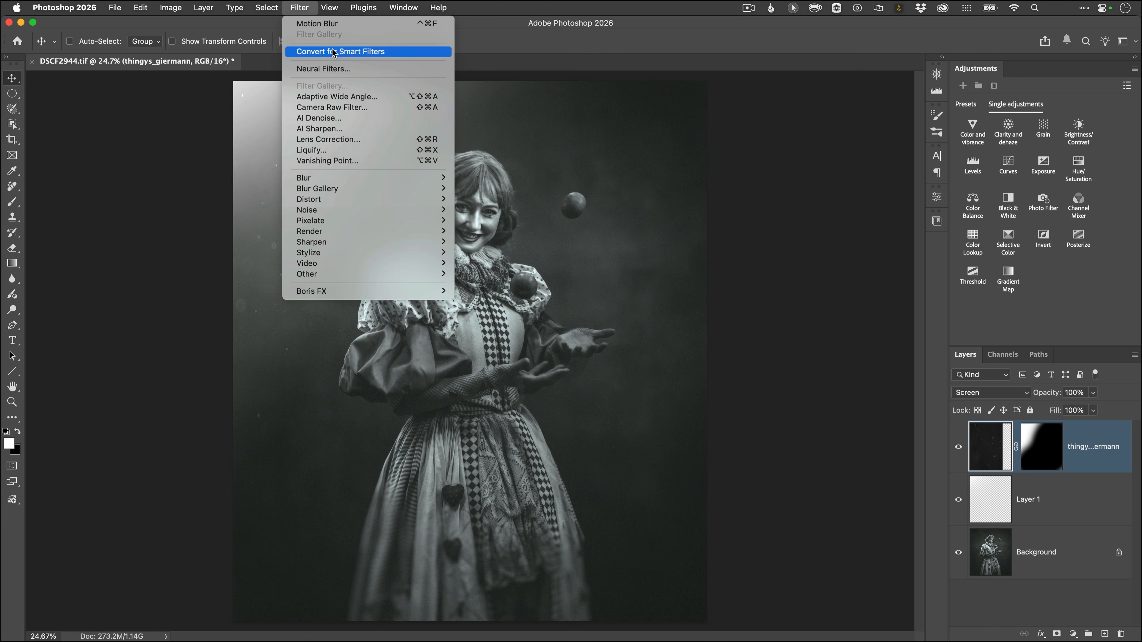
mouse_move(342, 177)
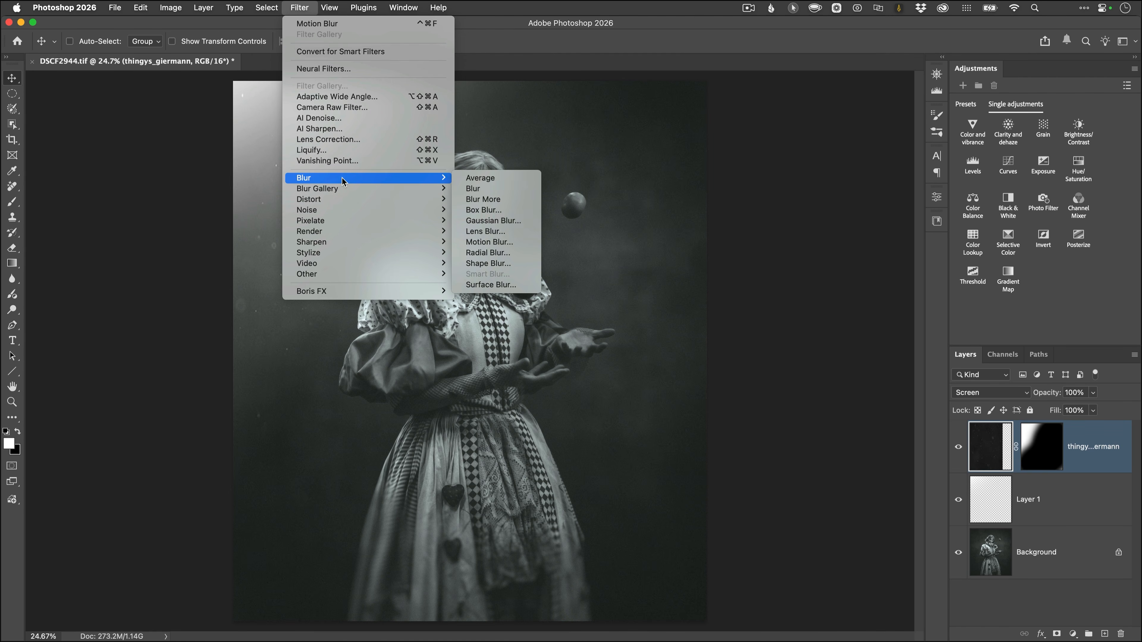
click(480, 242)
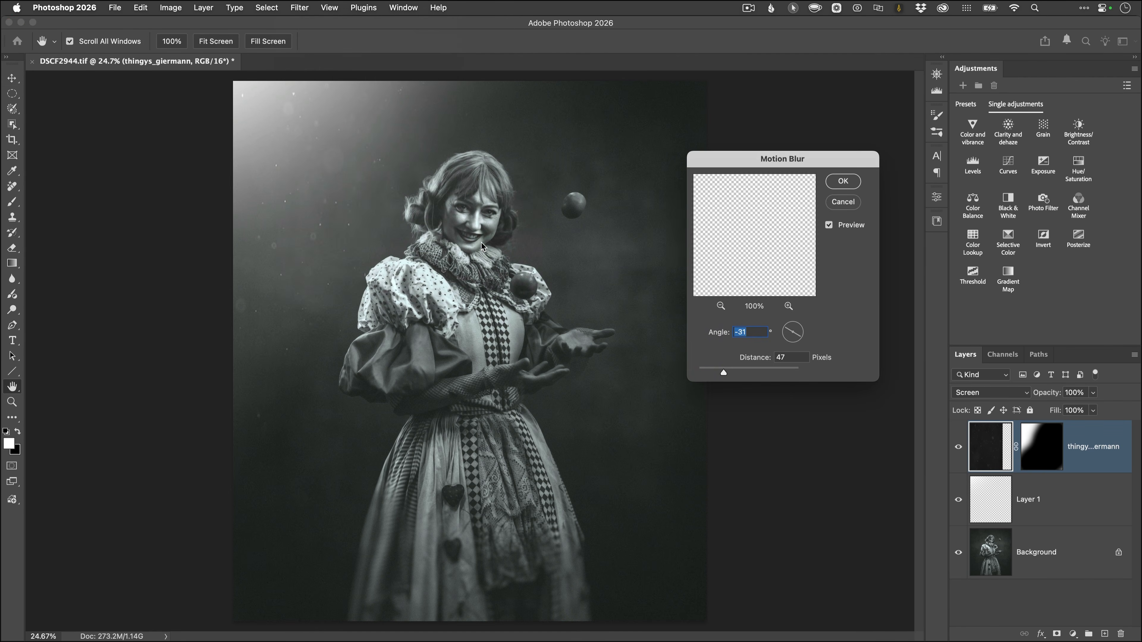
super+click(313, 153)
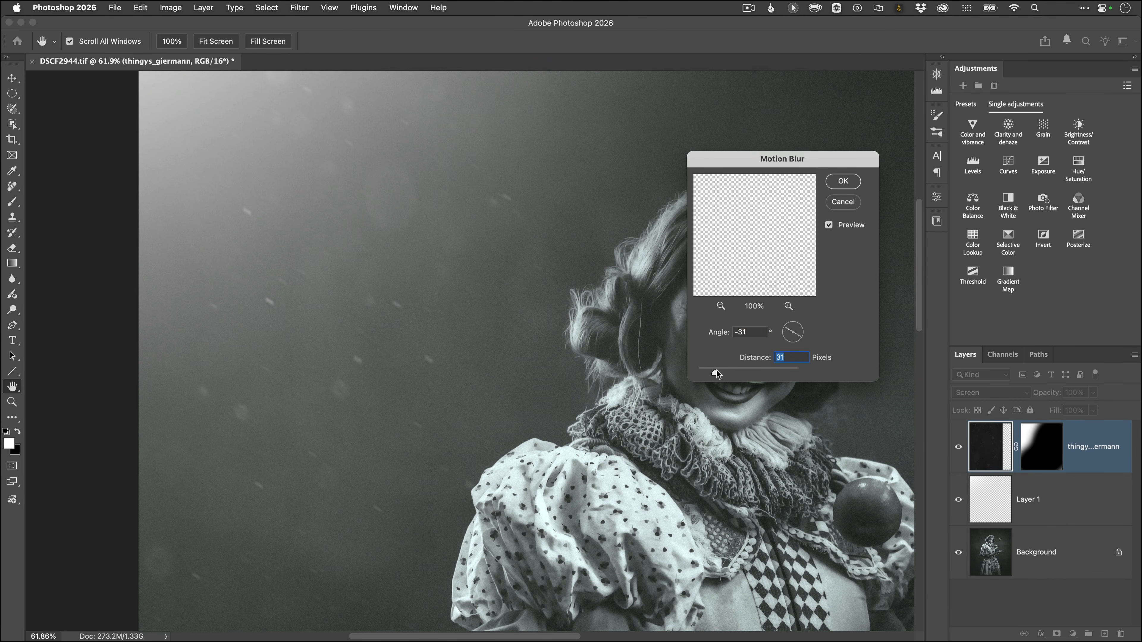
drag(718, 372, 713, 370)
drag(800, 339, 784, 333)
drag(801, 334, 798, 326)
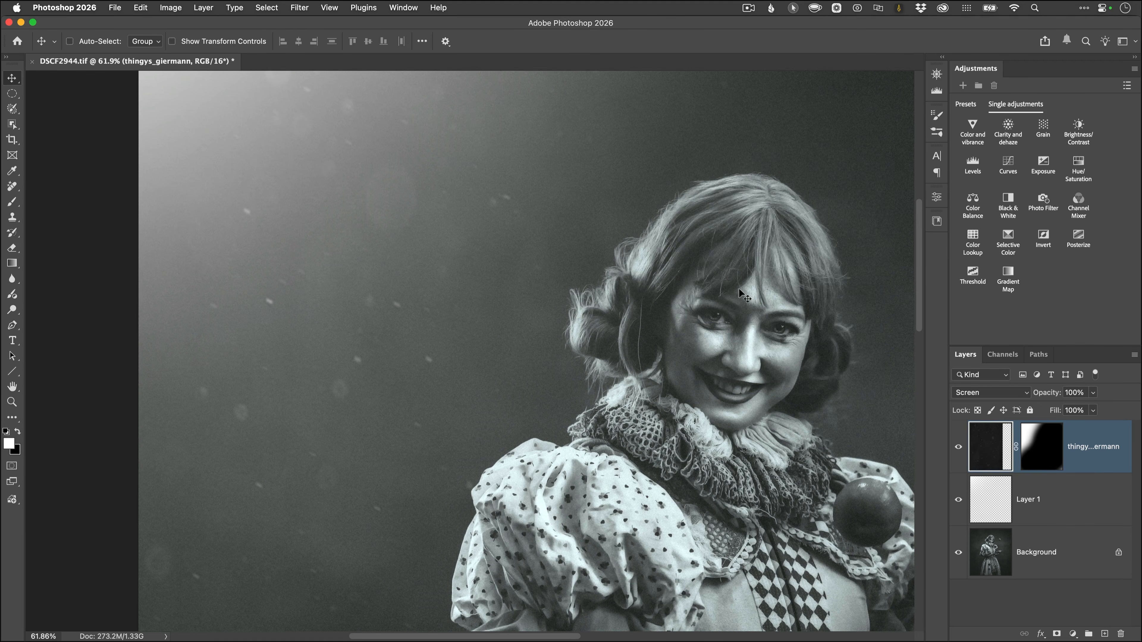
drag(586, 331, 554, 383)
mouse_move(484, 304)
mouse_down()
mouse_move(500, 306)
mouse_move(482, 308)
mouse_up()
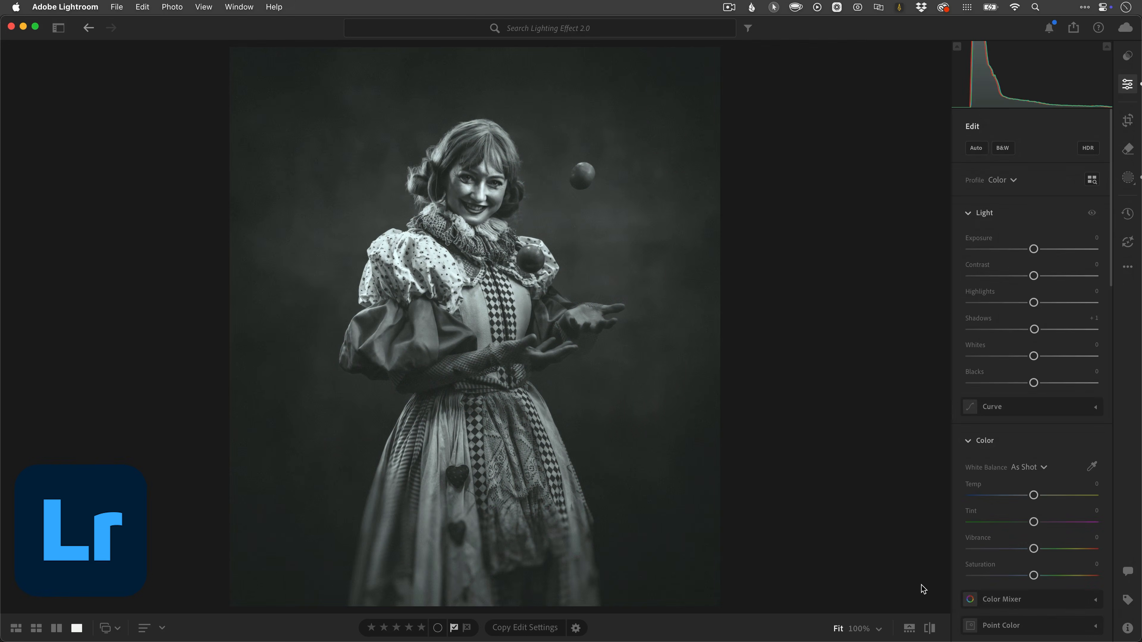
Switch to Lightroom and compare the original portrait with the finished version that has the light and dust
key(Right)
key(Left)
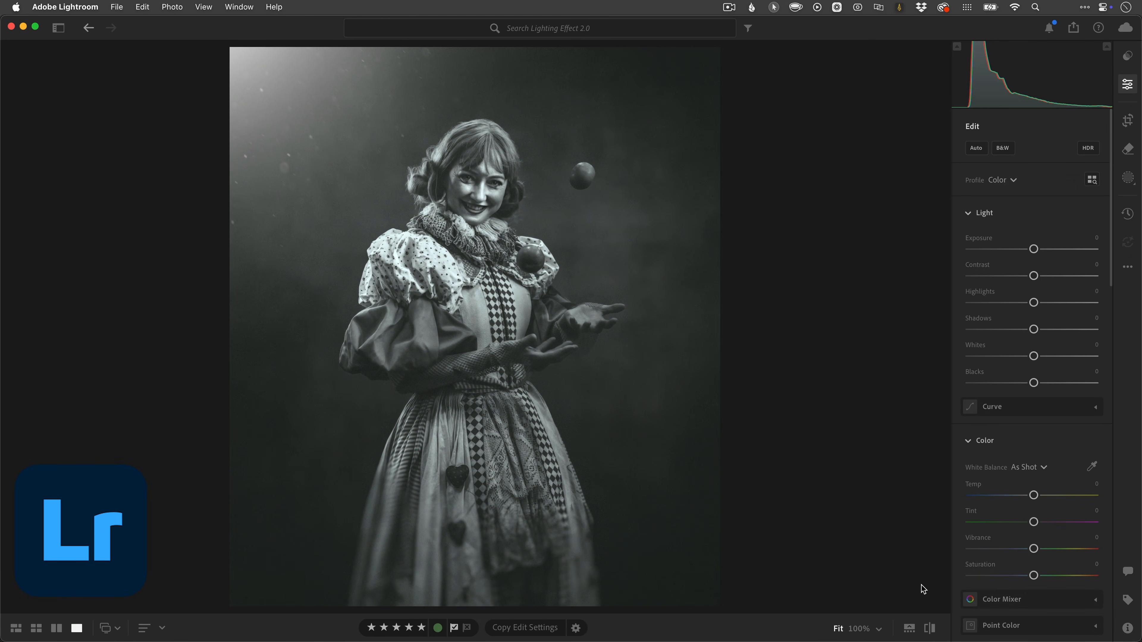
key(Right)
key(Left)
key(Right)
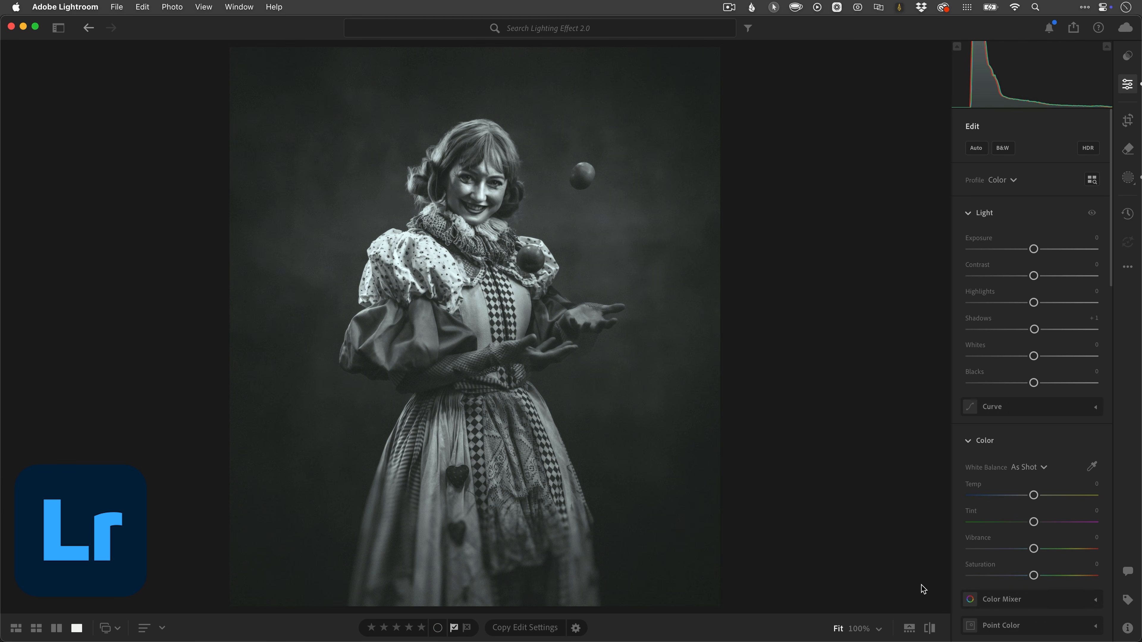
key(Left)
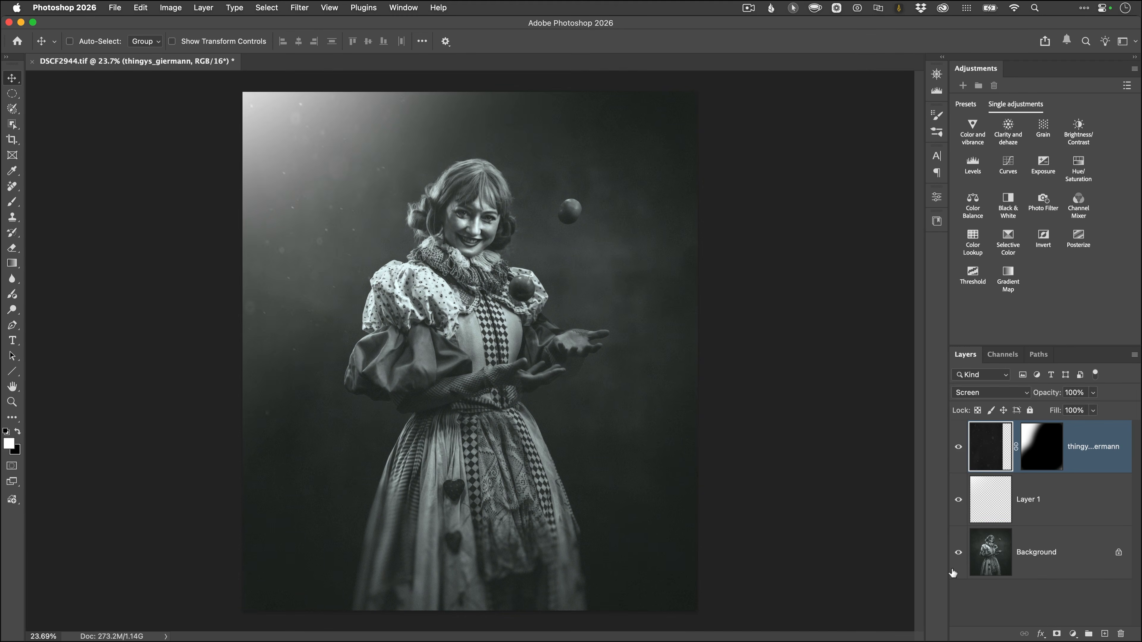
Compare the portrait in Photoshop with and without the light and dust layers above the Background
alt+click(952, 571)
alt+click(957, 572)
key(ctrl+a)
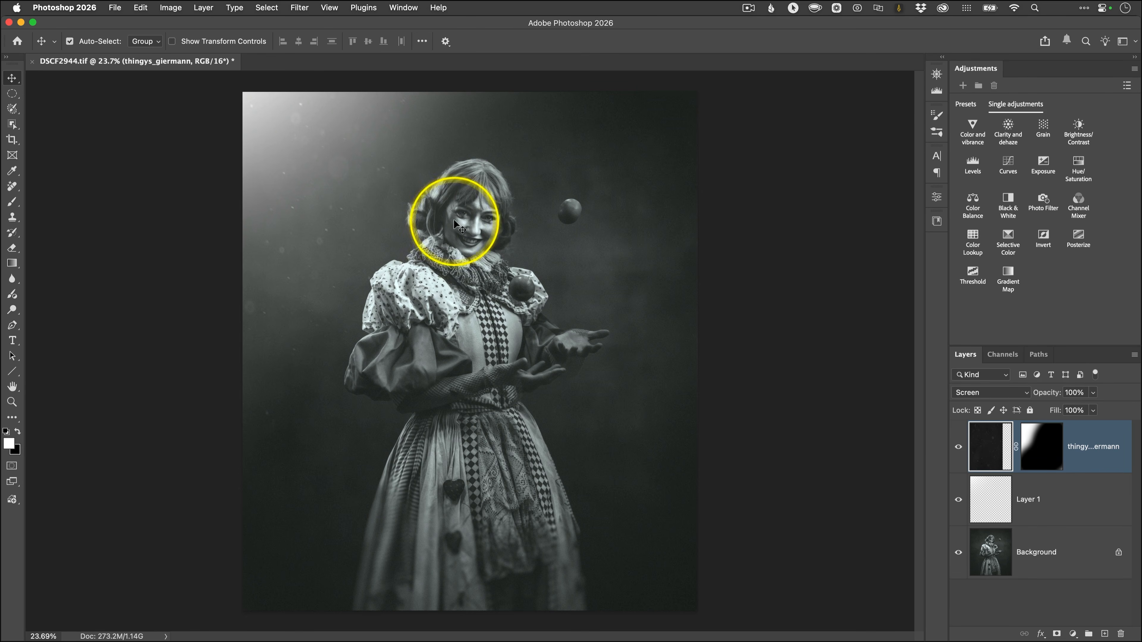
key(ctrl+z)
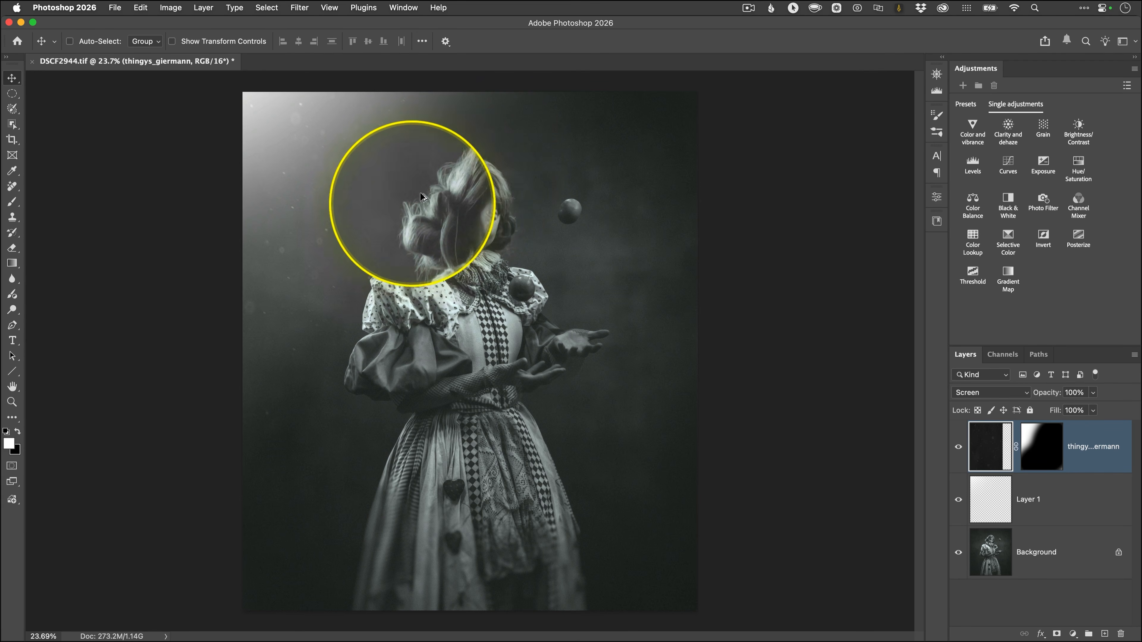
key(ctrl+a)
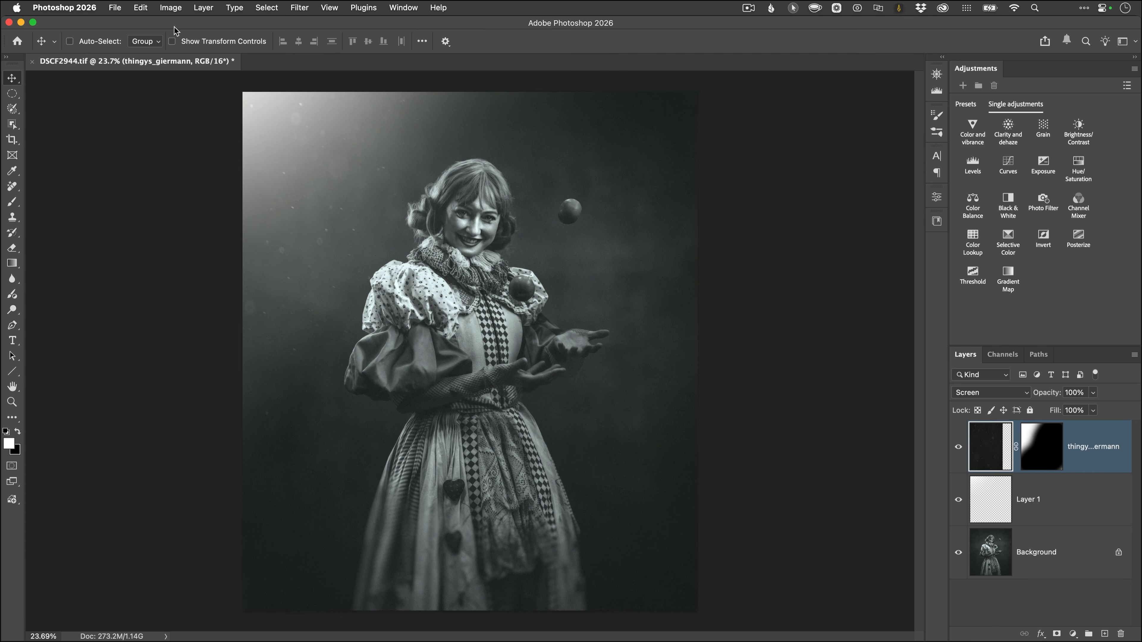
Open thingys_giermann.jpg from the Desktop as its own document and examine its dust particles up close
click(116, 7)
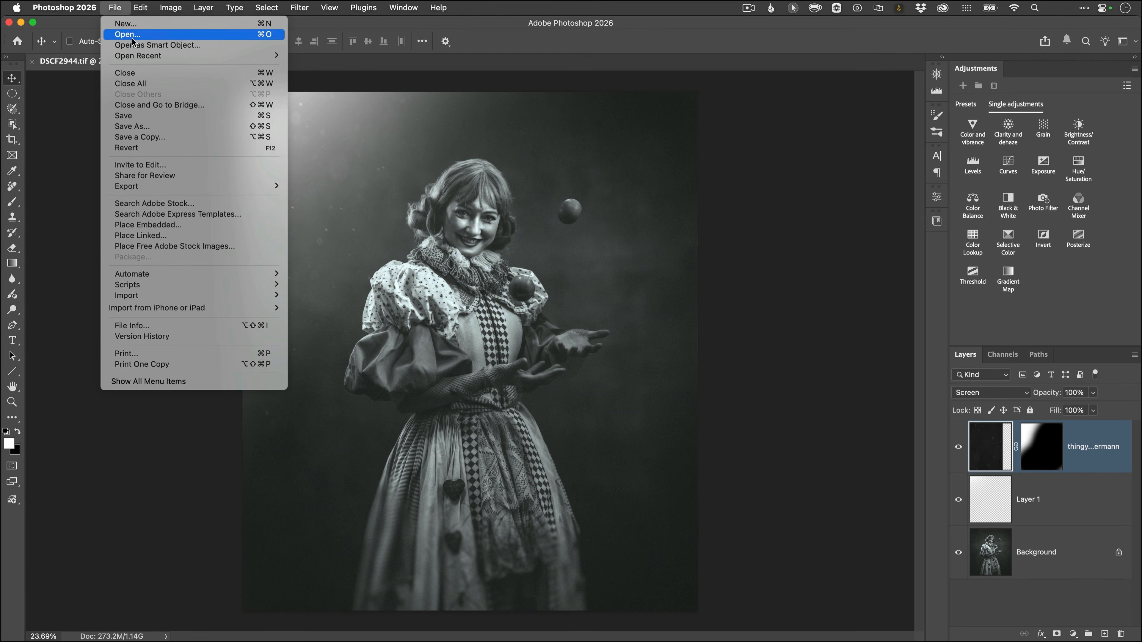
click(133, 36)
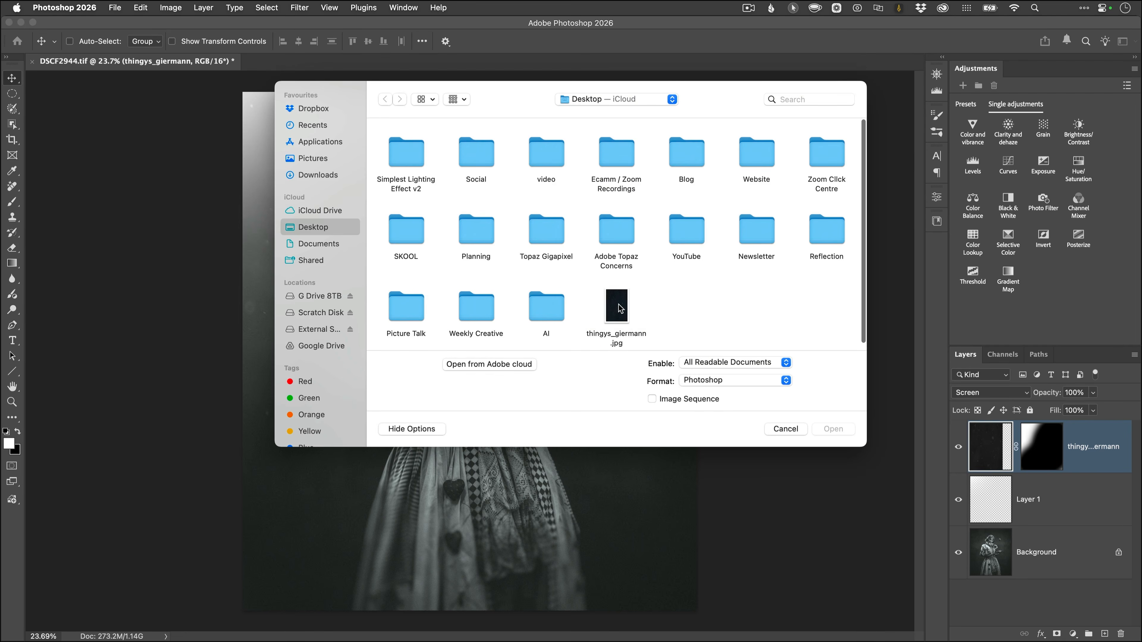
double_click(619, 308)
scroll(518, 330, up, 10)
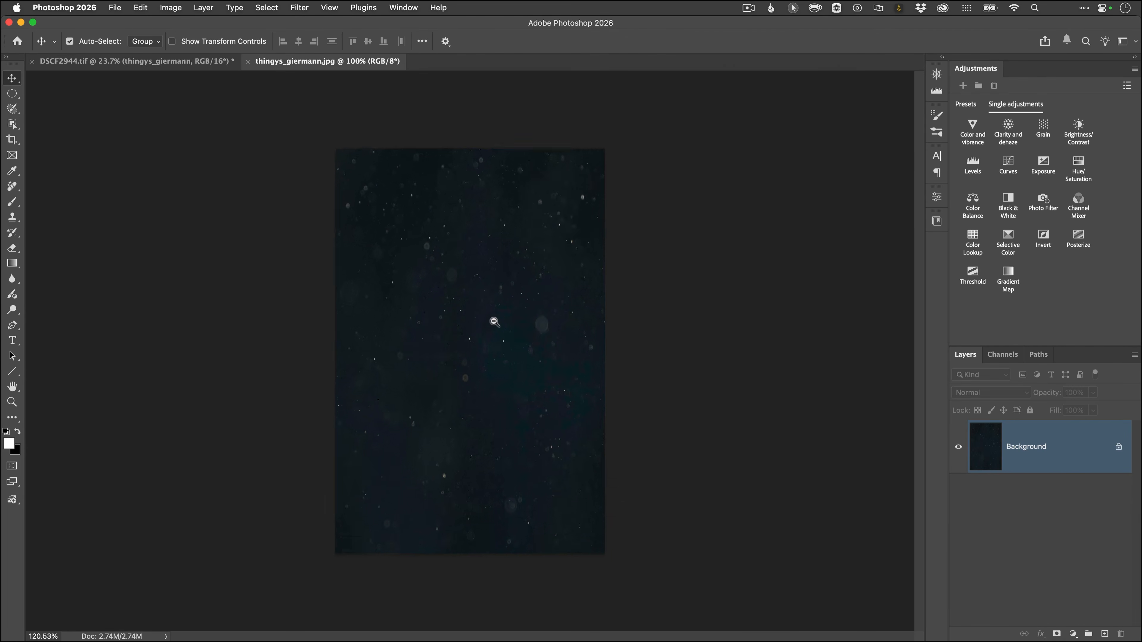
drag(547, 362, 574, 426)
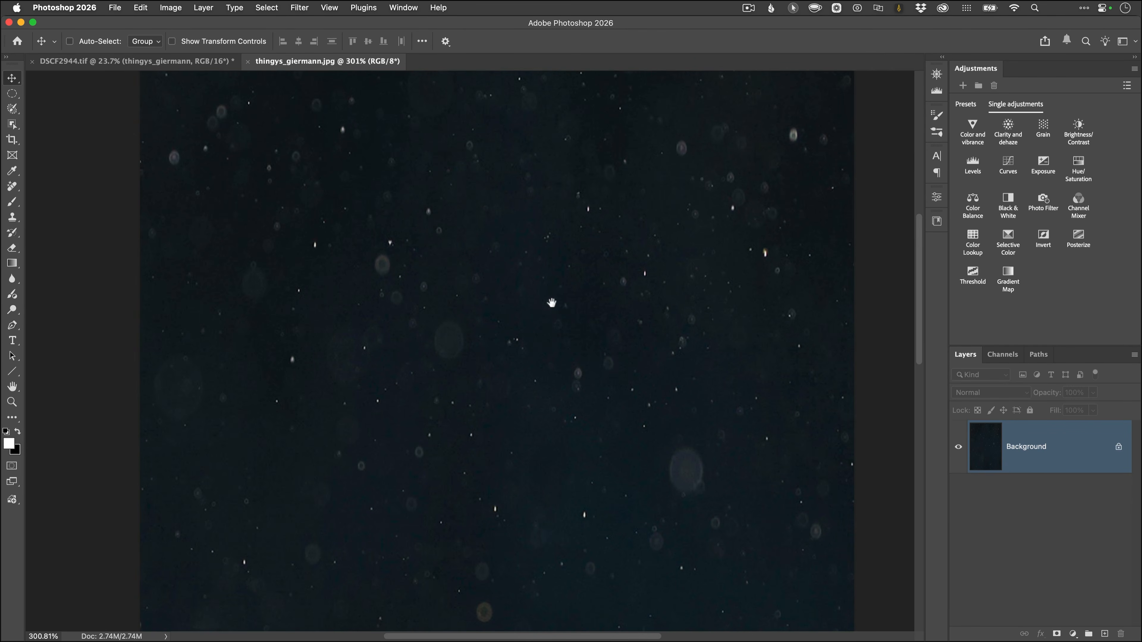
drag(554, 307, 531, 389)
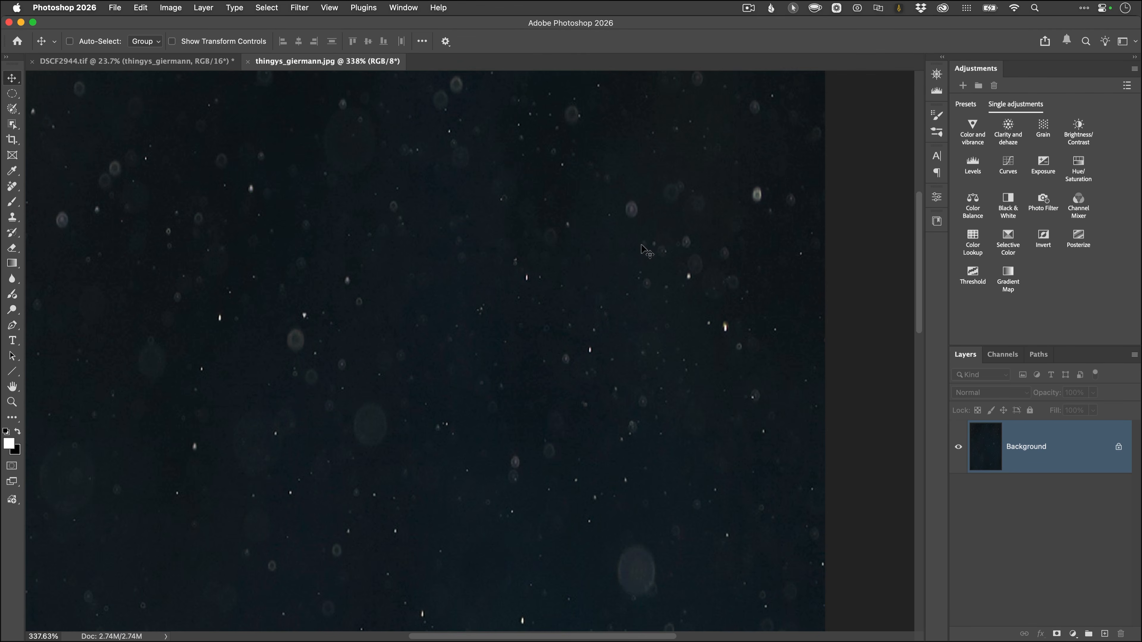
drag(526, 279, 492, 287)
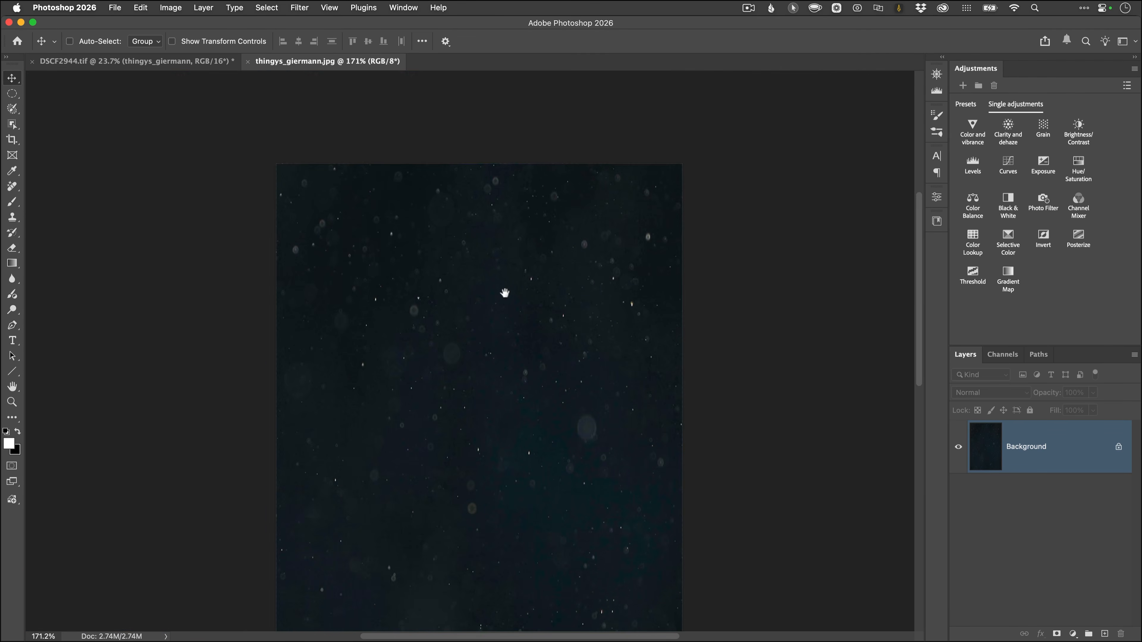
drag(502, 363, 506, 304)
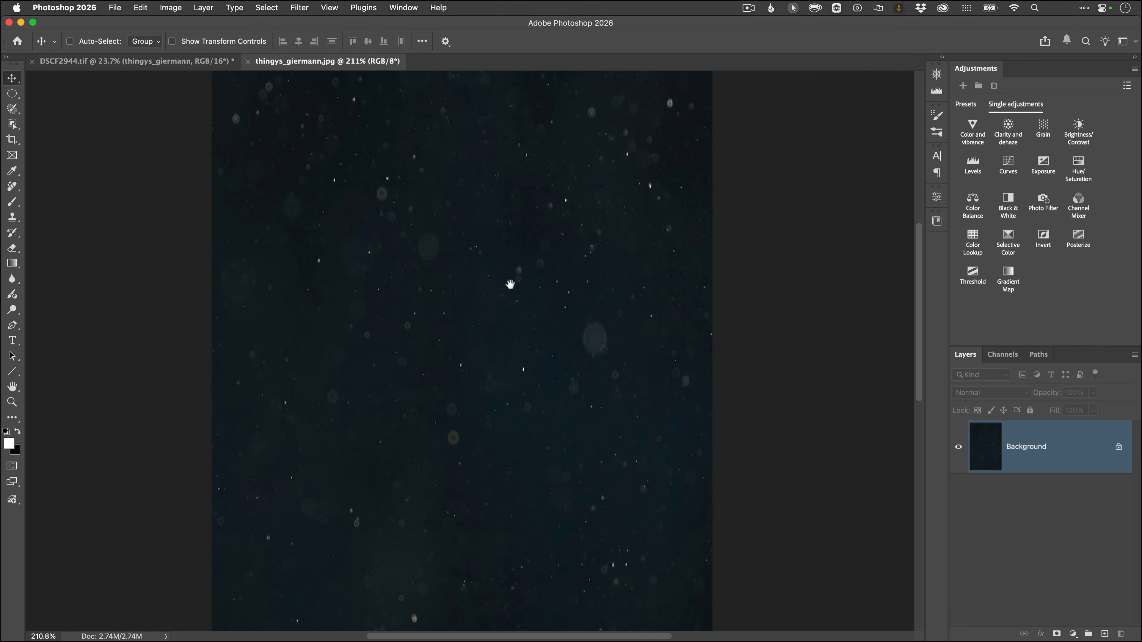
drag(491, 252, 495, 256)
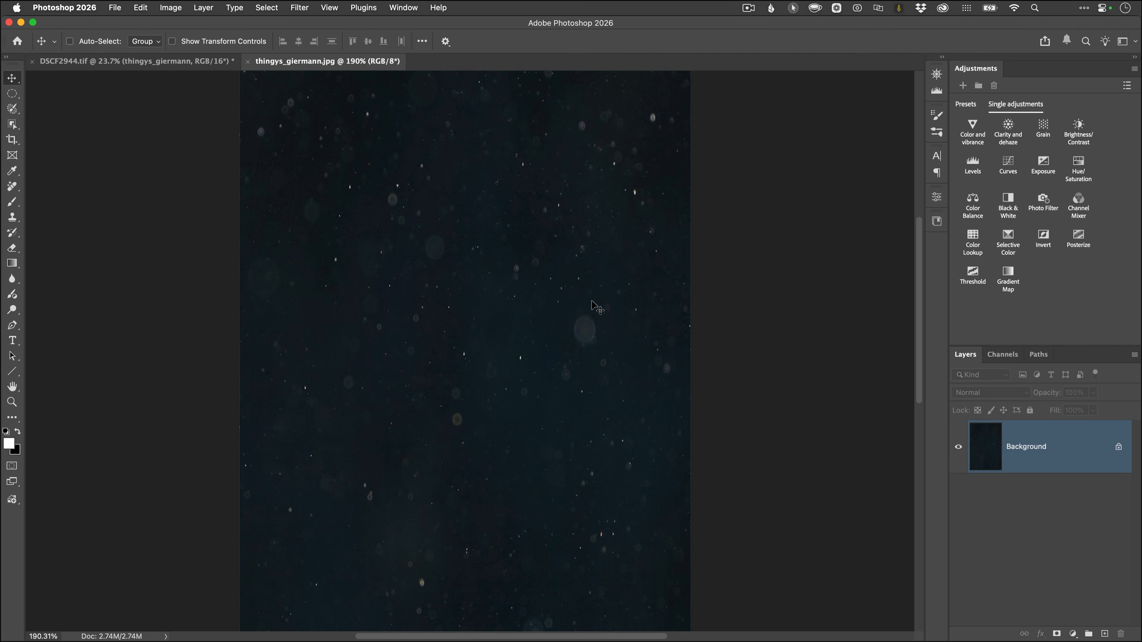
scroll(491, 293, down, 2)
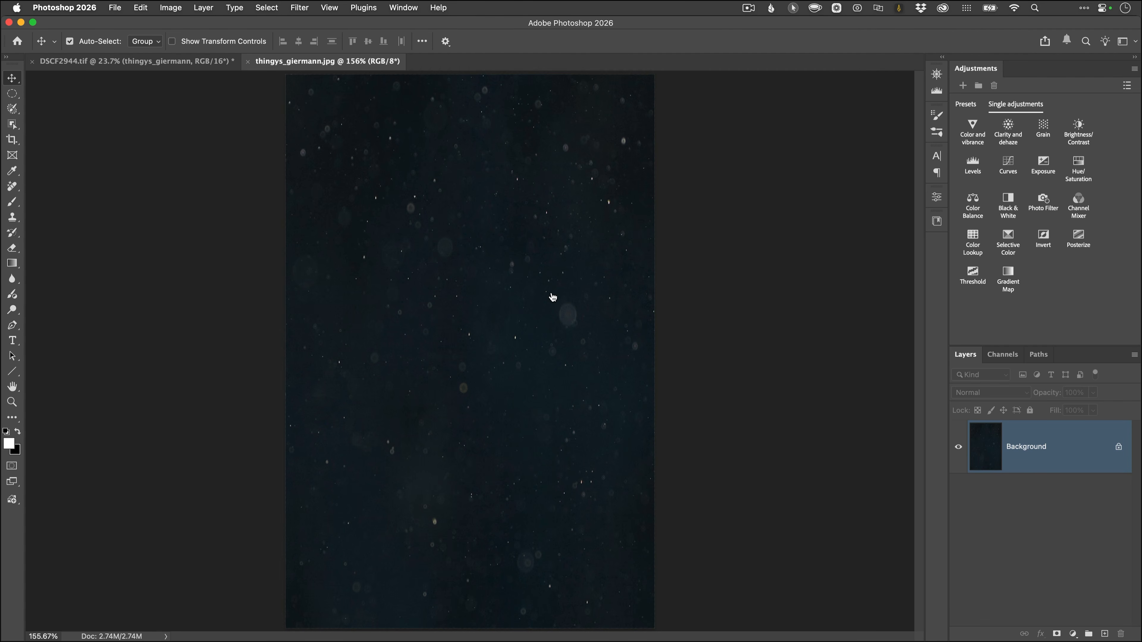
Switch to Claude in the browser and attach thingys_giermann.jpg from the Desktop to a new chat
key(super+Tab)
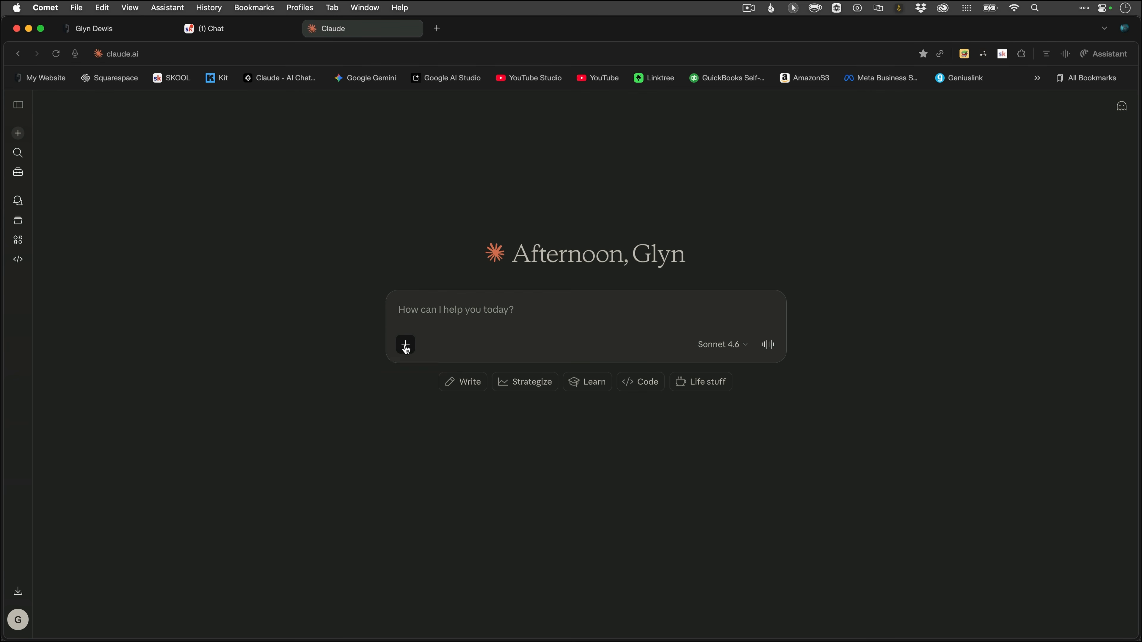
click(406, 347)
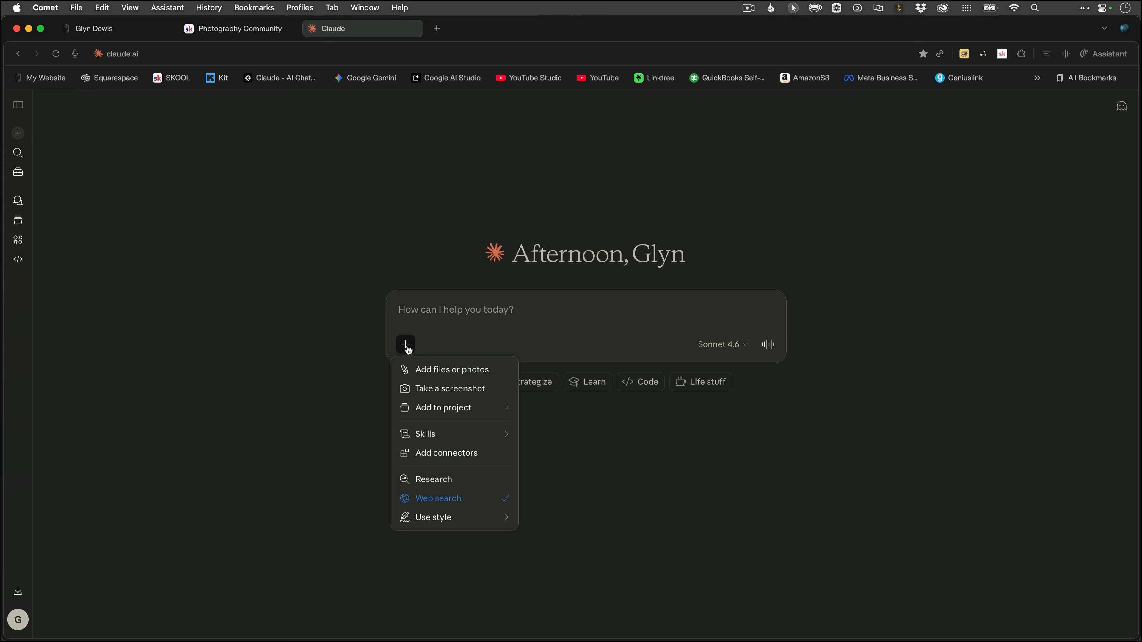
click(456, 371)
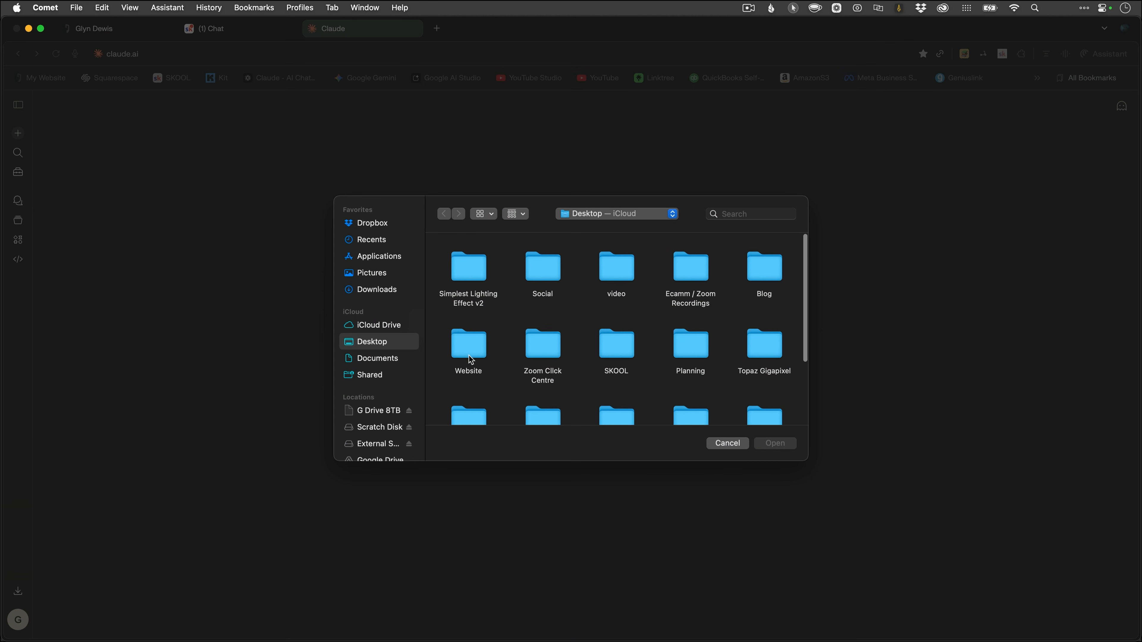
scroll(588, 367, down, 5)
click(617, 381)
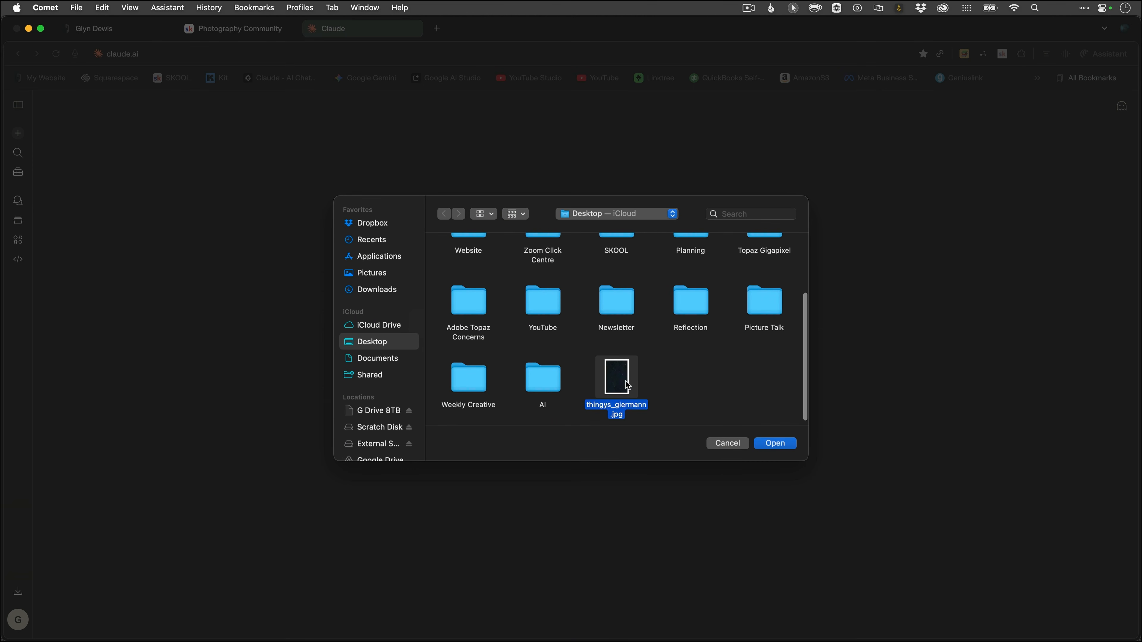
click(757, 442)
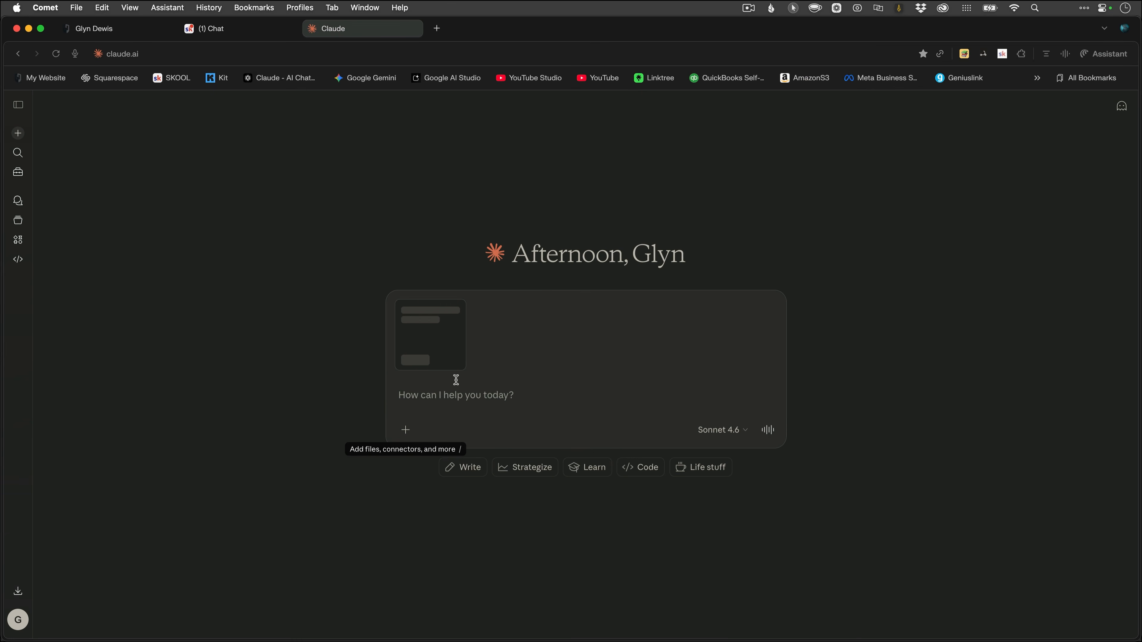
Ask Claude to look at the attached file and write a prompt for recreating it using Adobe Firefly
click(402, 401)
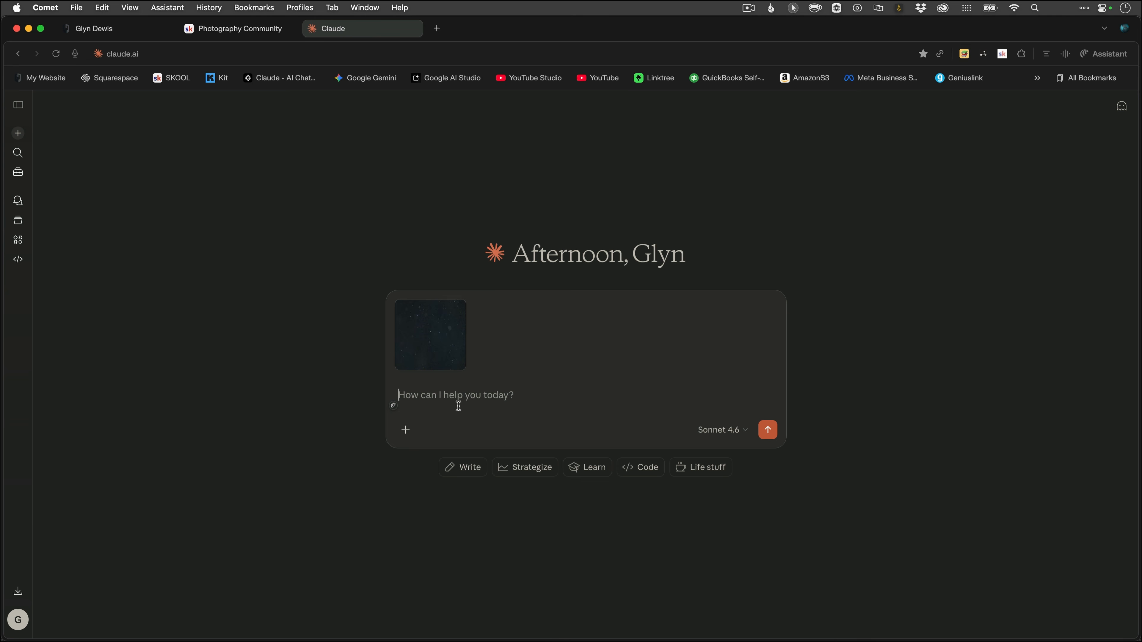
key(fn)
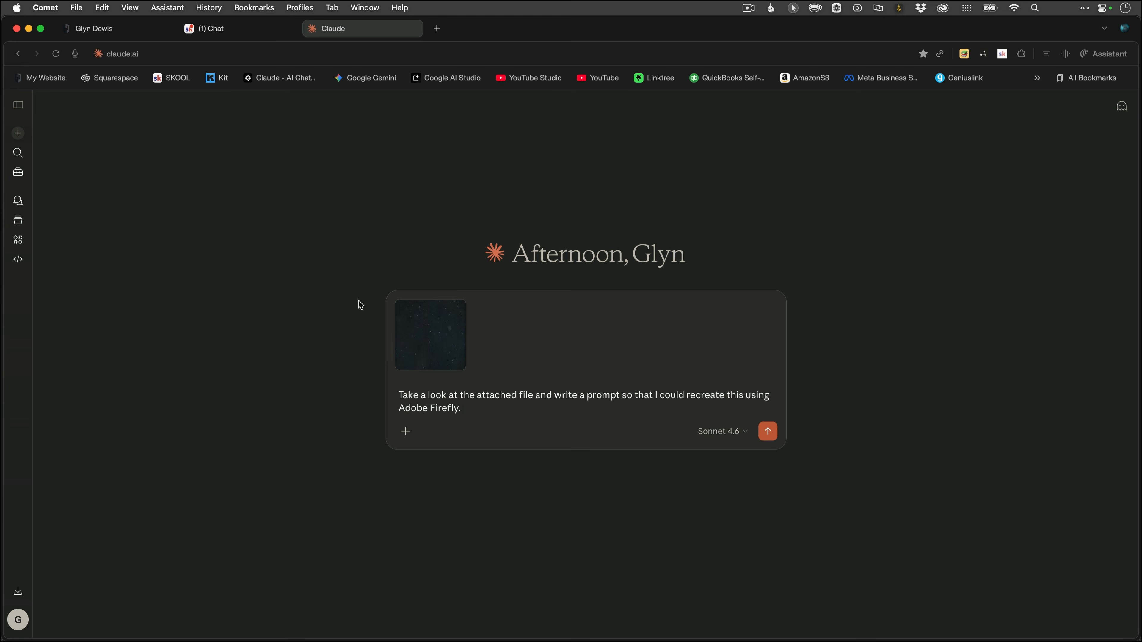
click(767, 432)
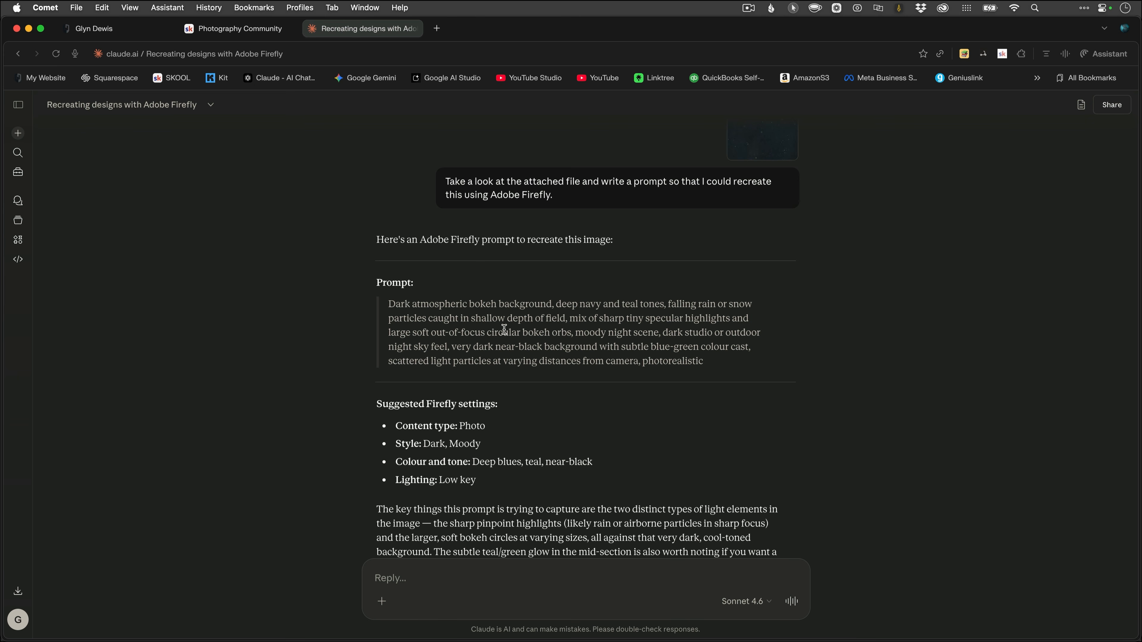
Copy the full prompt text from Claude's answer and open firefly.adobe.com in a new browser tab
drag(709, 361, 389, 310)
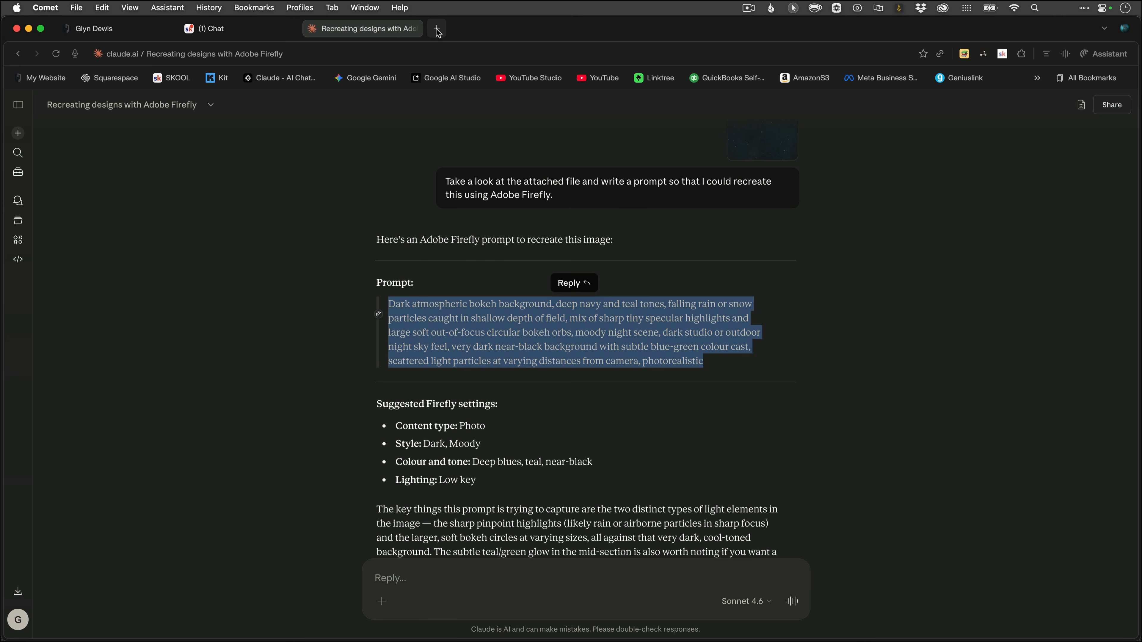
click(436, 29)
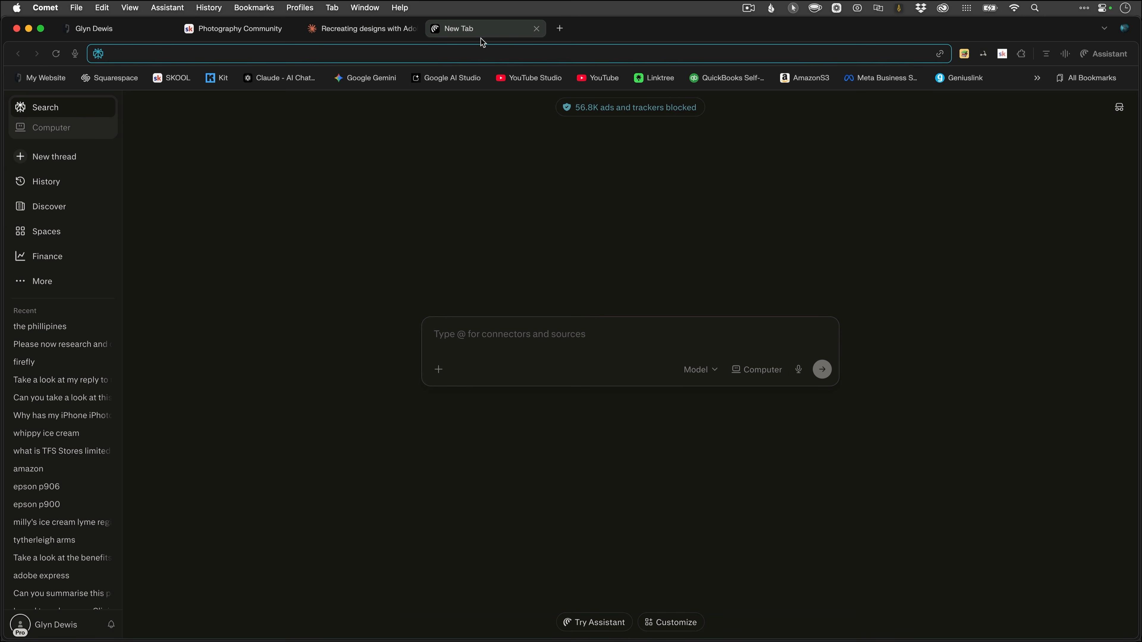
text(ado)
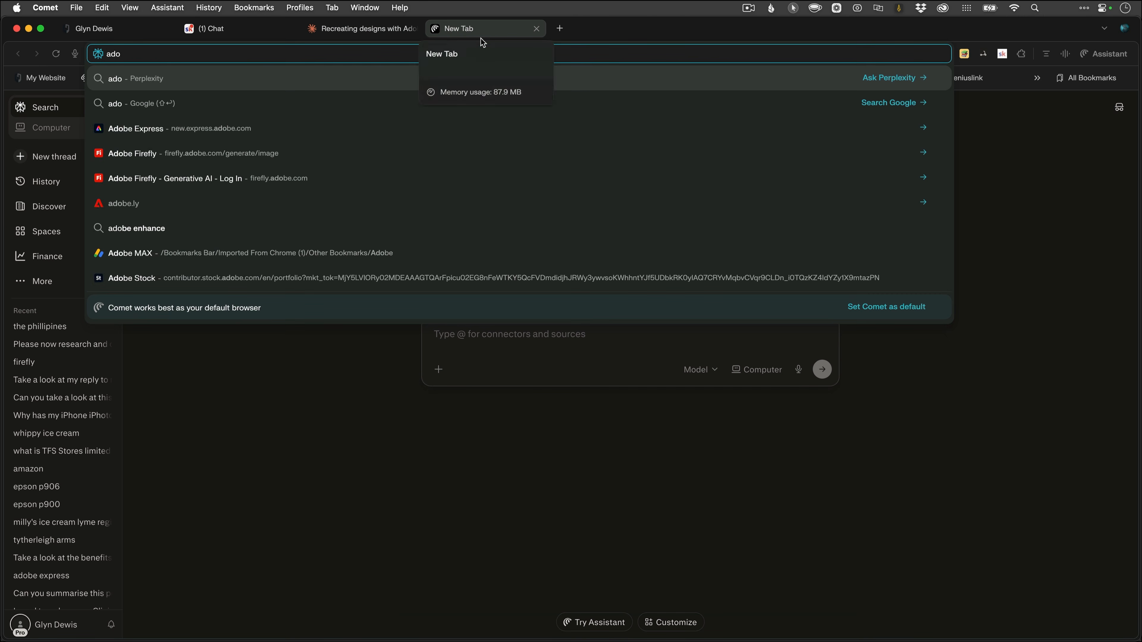
key(BackSpace)
key(BackSpace)
key(BackSpace)
text(firefly)
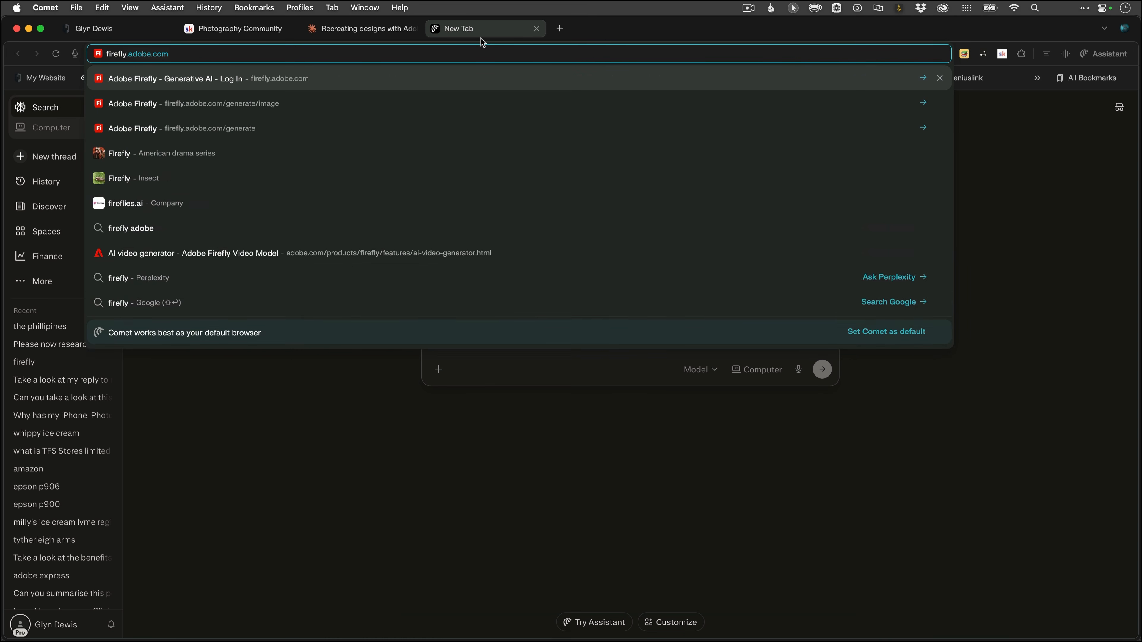
text(.adobe.com)
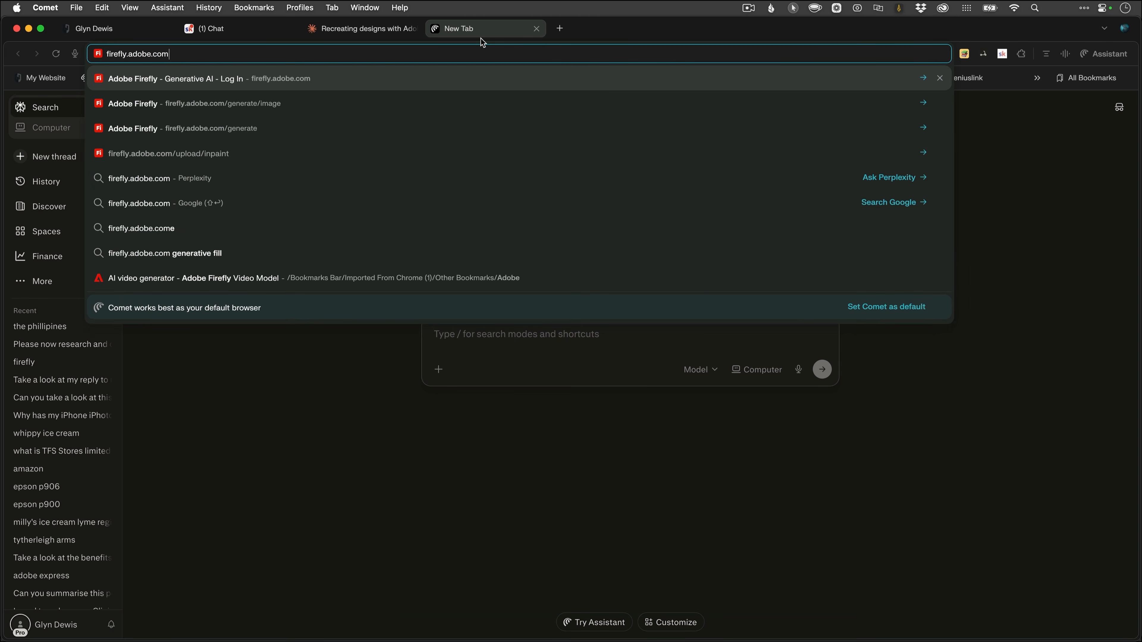
key(Return)
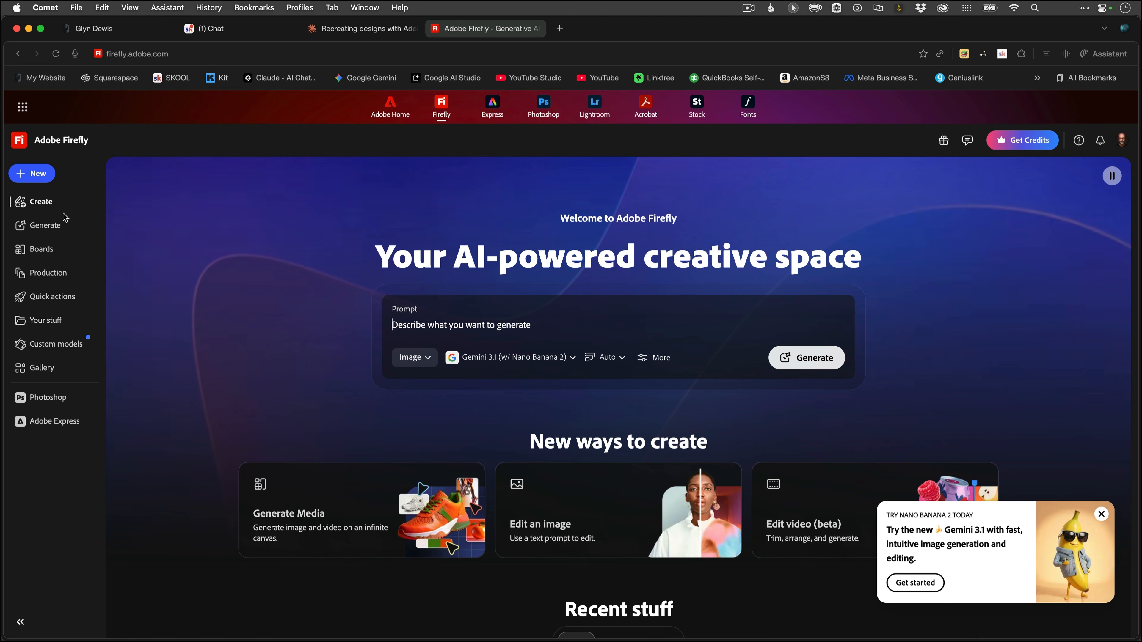
Set up a Firefly image generation with the Firefly Image 5 model, Landscape (4:3) aspect ratio and 2K resolution
click(47, 228)
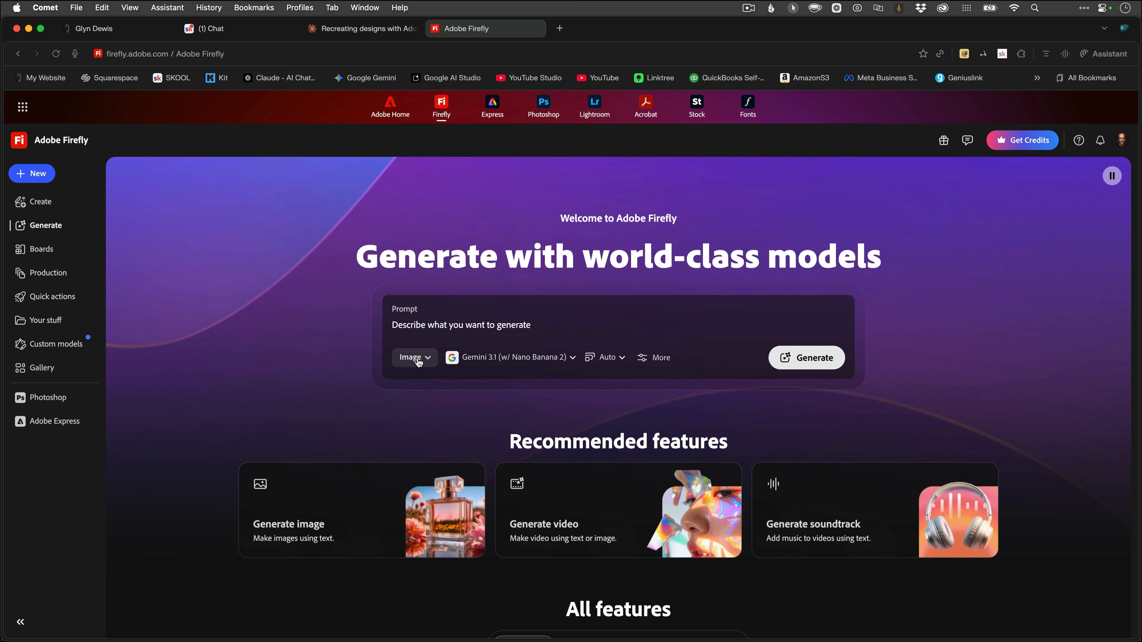
click(572, 360)
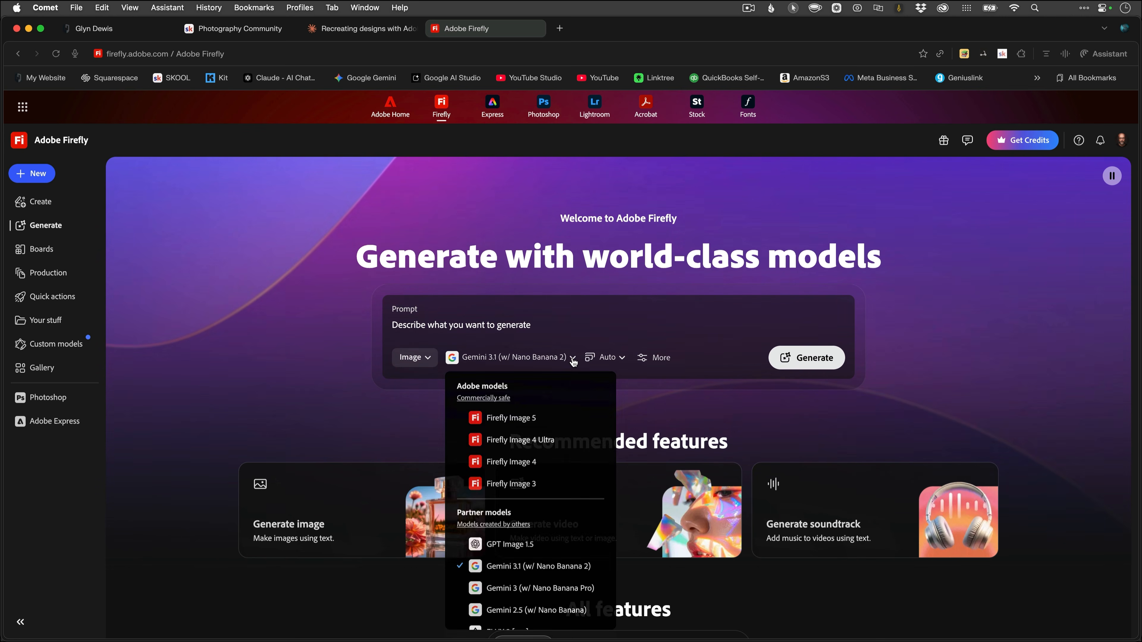
click(528, 419)
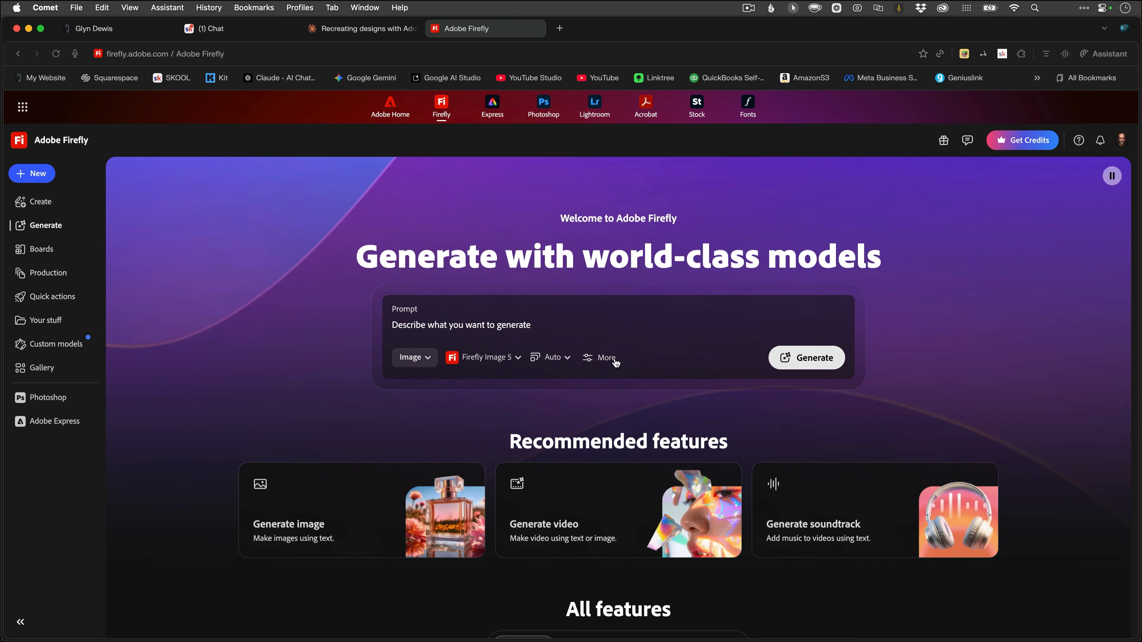
click(606, 358)
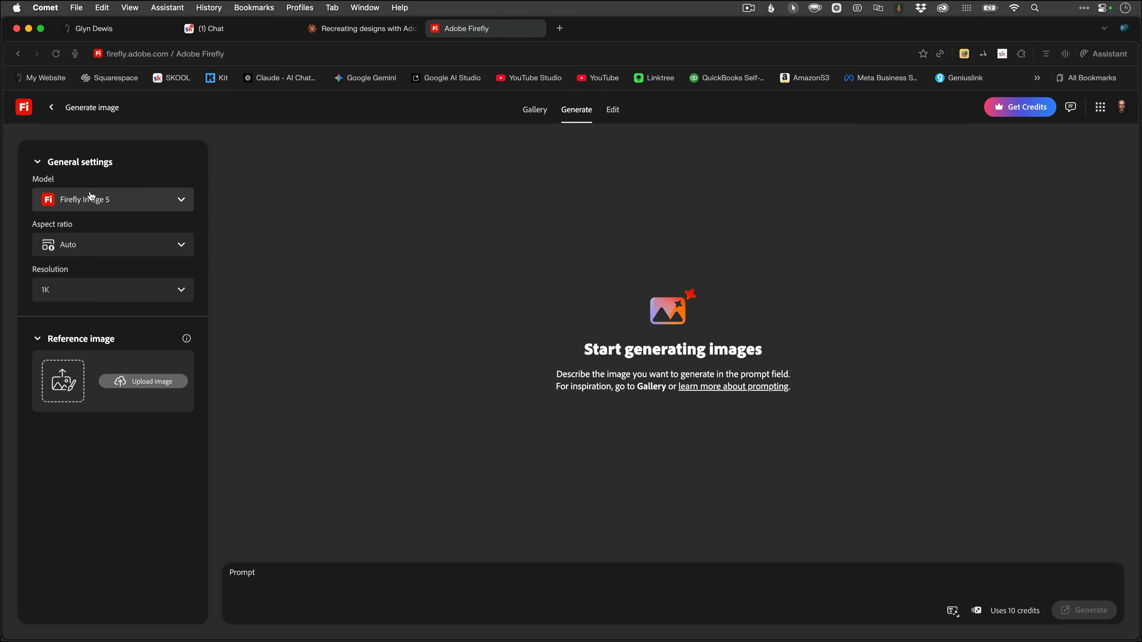
click(181, 245)
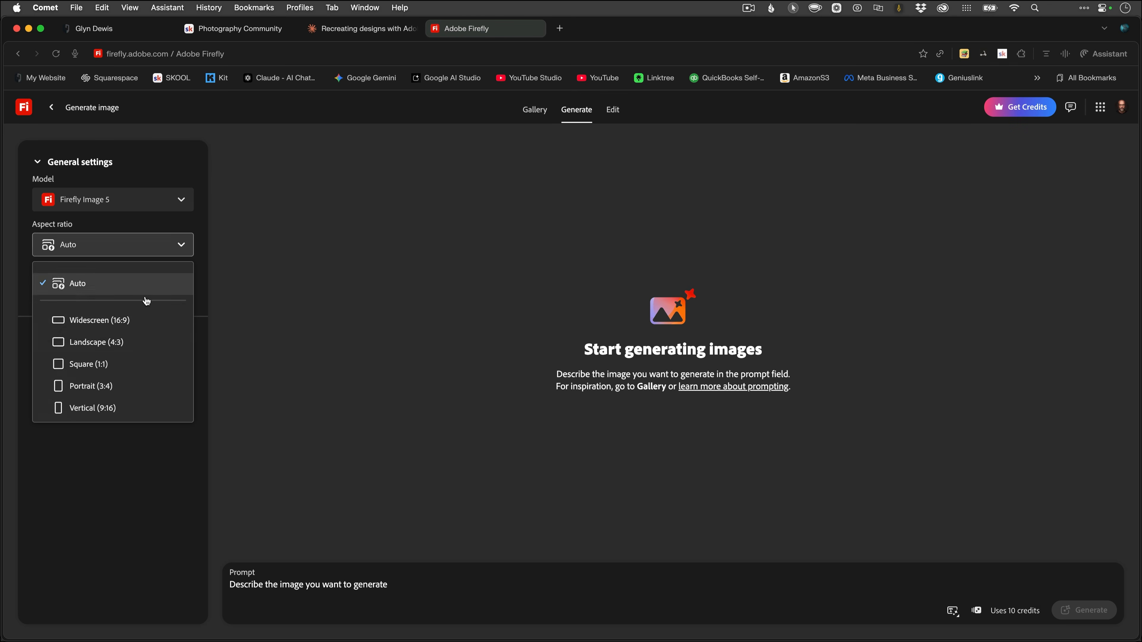
click(105, 344)
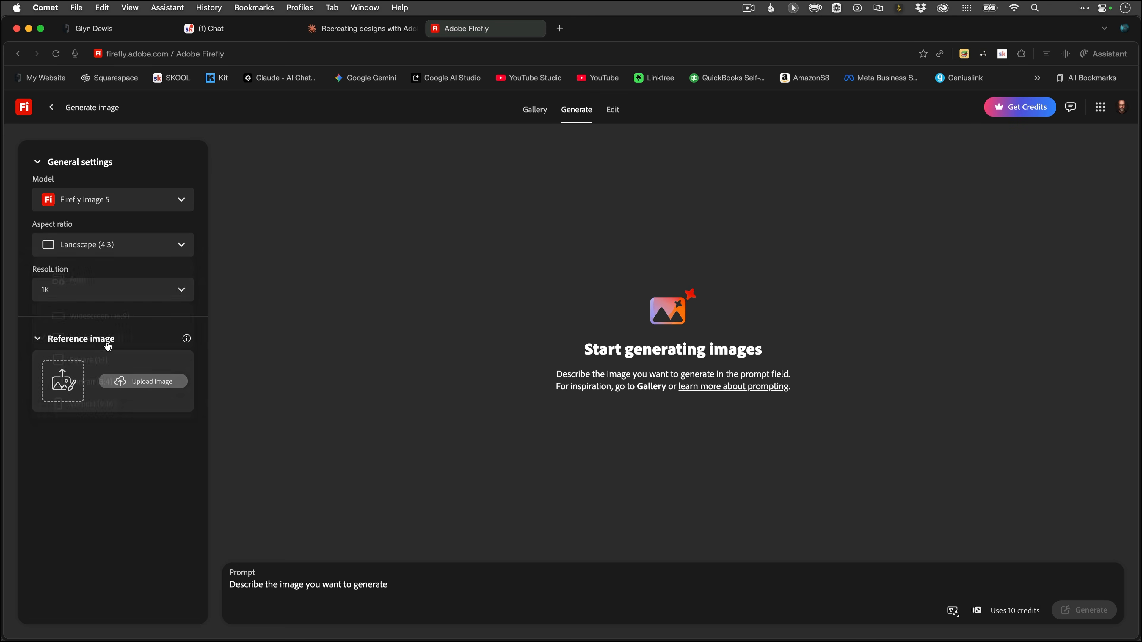
click(138, 297)
click(91, 349)
Upload thingys_giermann.jpg from the device's Desktop as the reference image for the generation
click(65, 382)
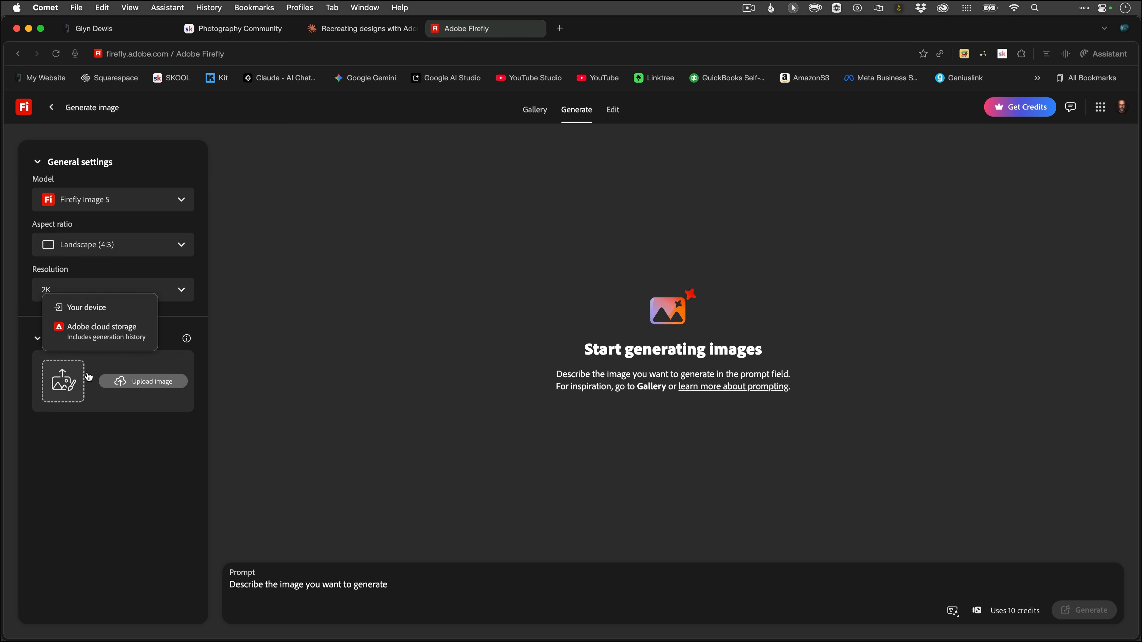
click(139, 383)
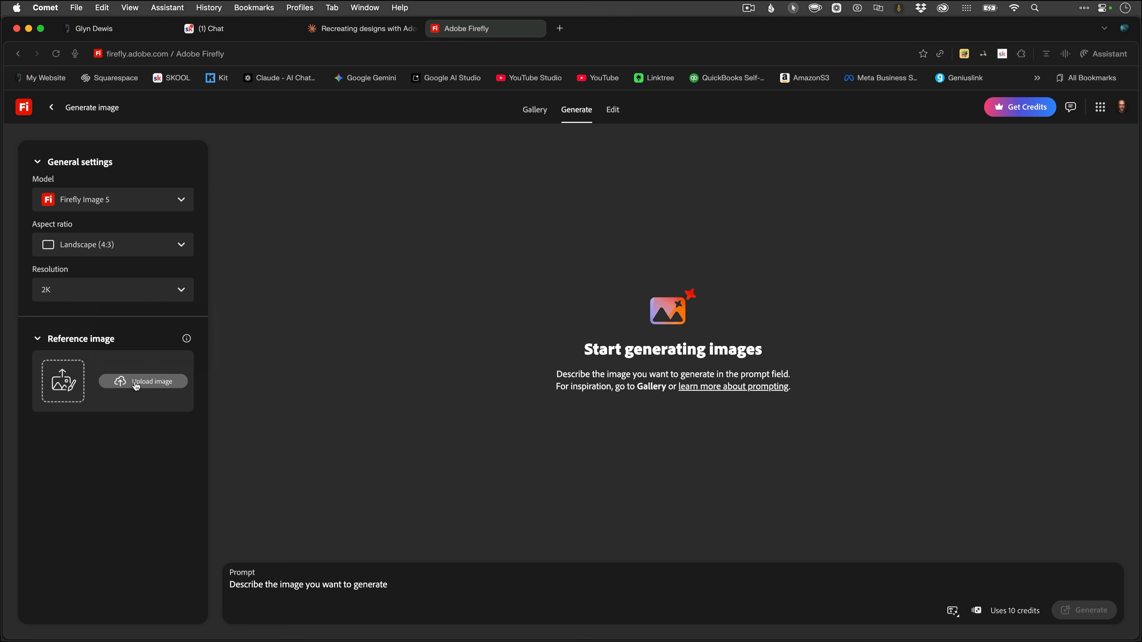
click(63, 392)
click(77, 310)
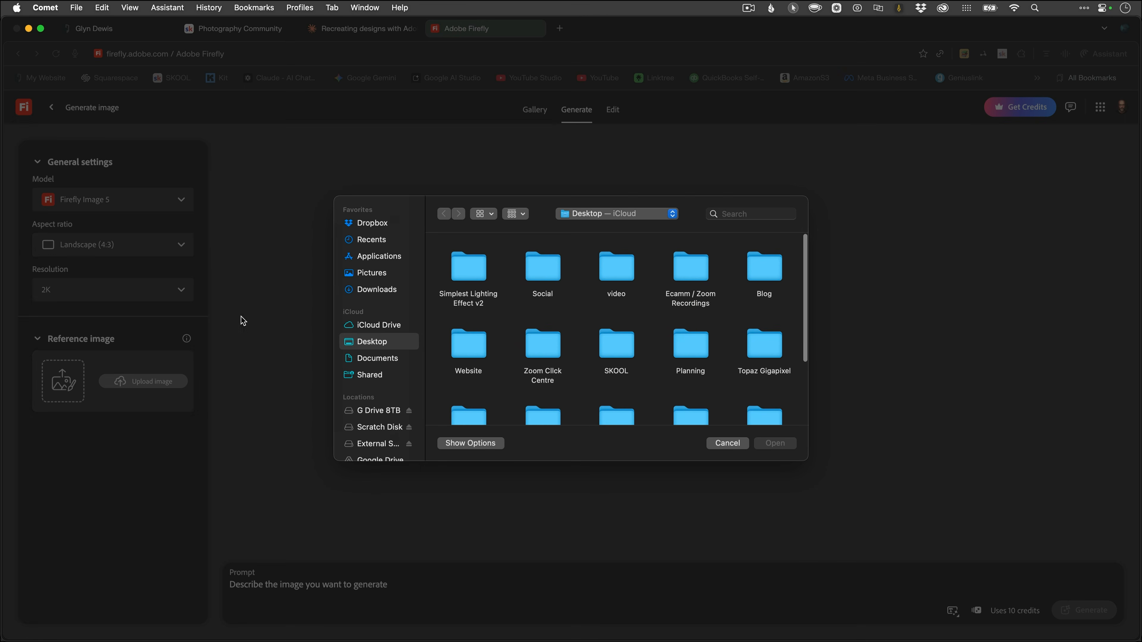
scroll(665, 329, down, 5)
click(619, 366)
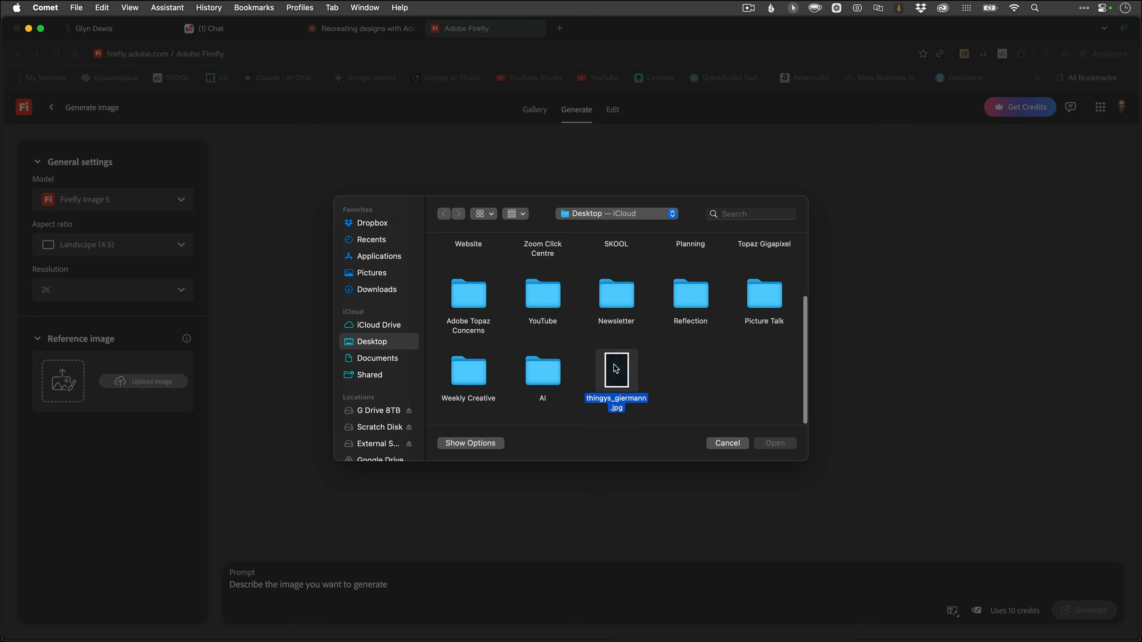
click(779, 448)
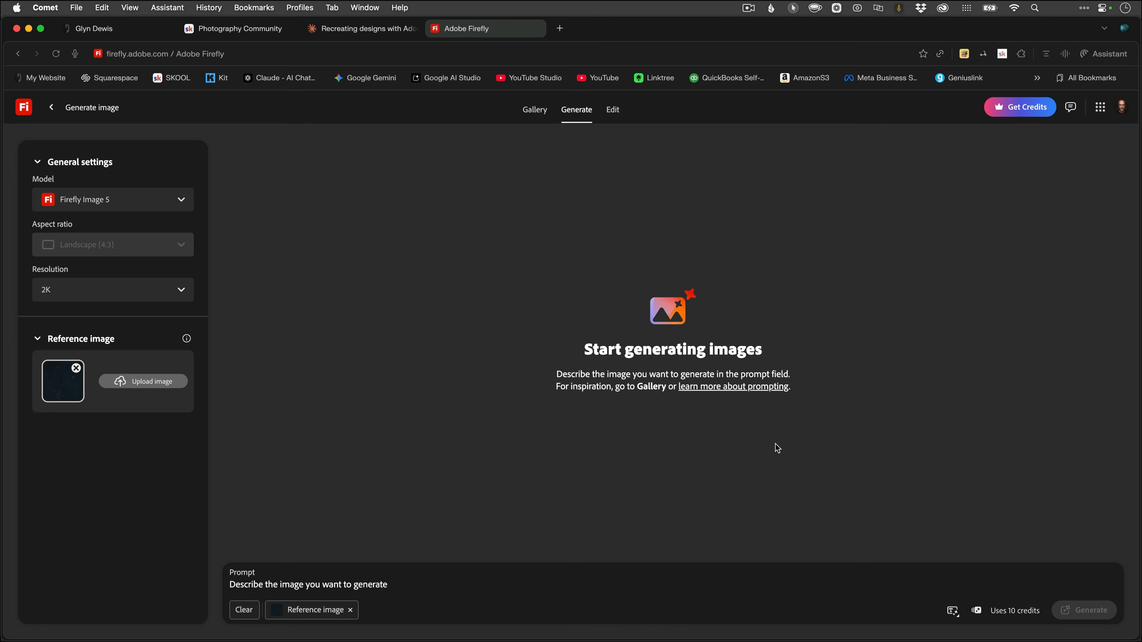
Generate an image from the copied "Dark atmospheric bokeh background" prompt and download the result
click(275, 583)
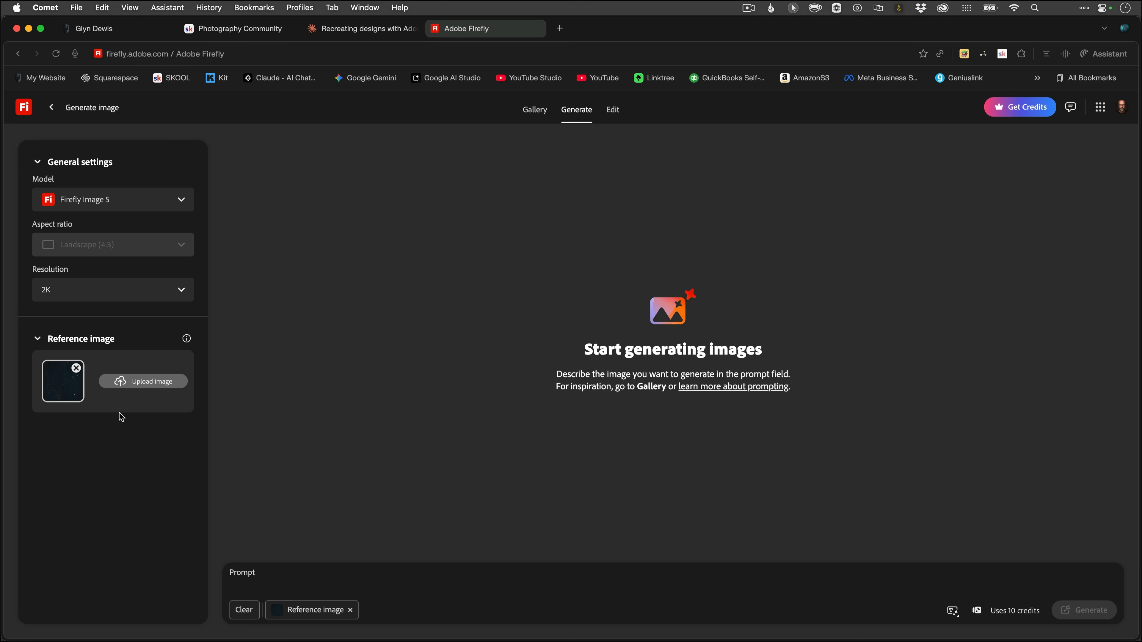
text(Dark atmospheric bokeh background, deep navy and teal tones, falling rain or snow particles caught in shallow depth of field, mix of sharp tiny specular highlights and large soft out-of-focus circular bokeh orbs, moody night scene, dark studio or outdoor night sky feel, very dark near-black background with subtle blue-green colour cast, scattered light particles at varying distances from camera, photorealistic)
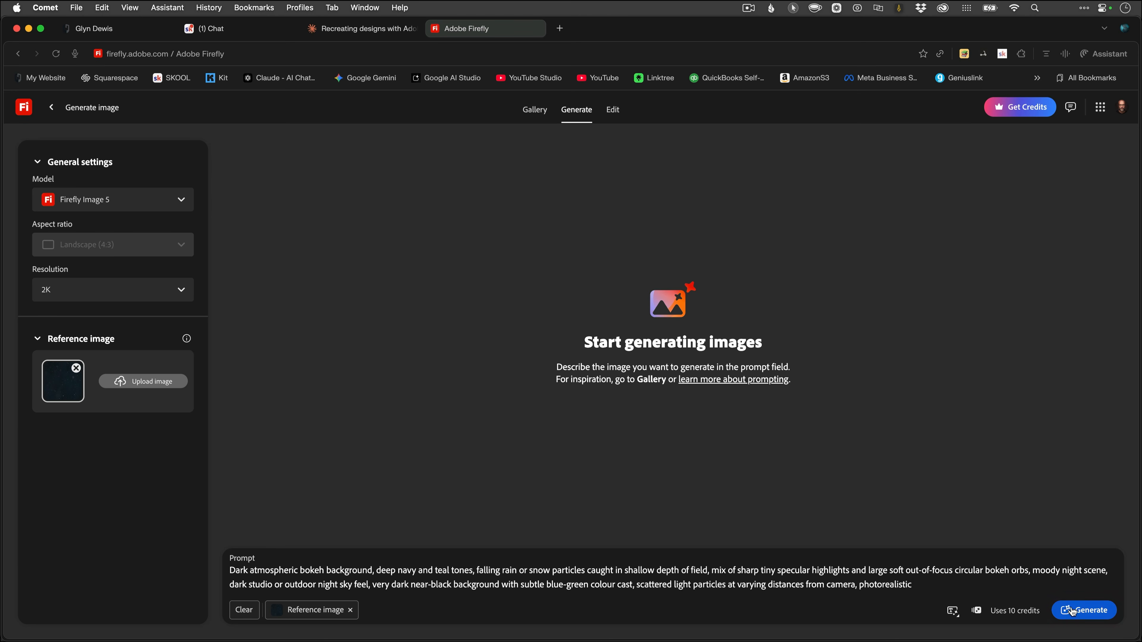
click(1077, 611)
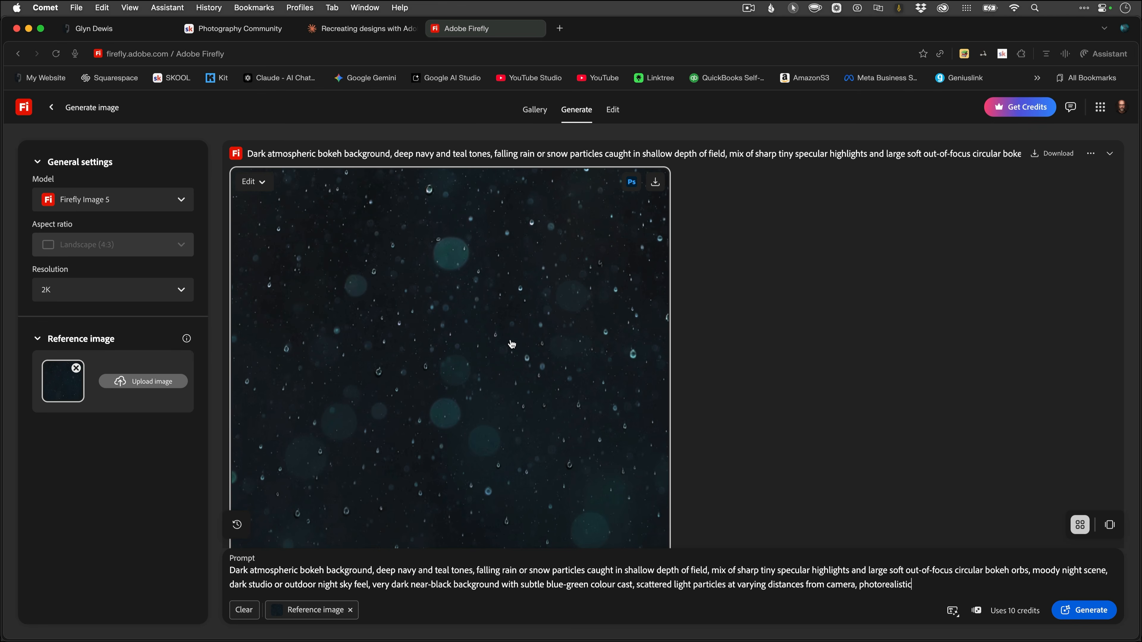
click(511, 344)
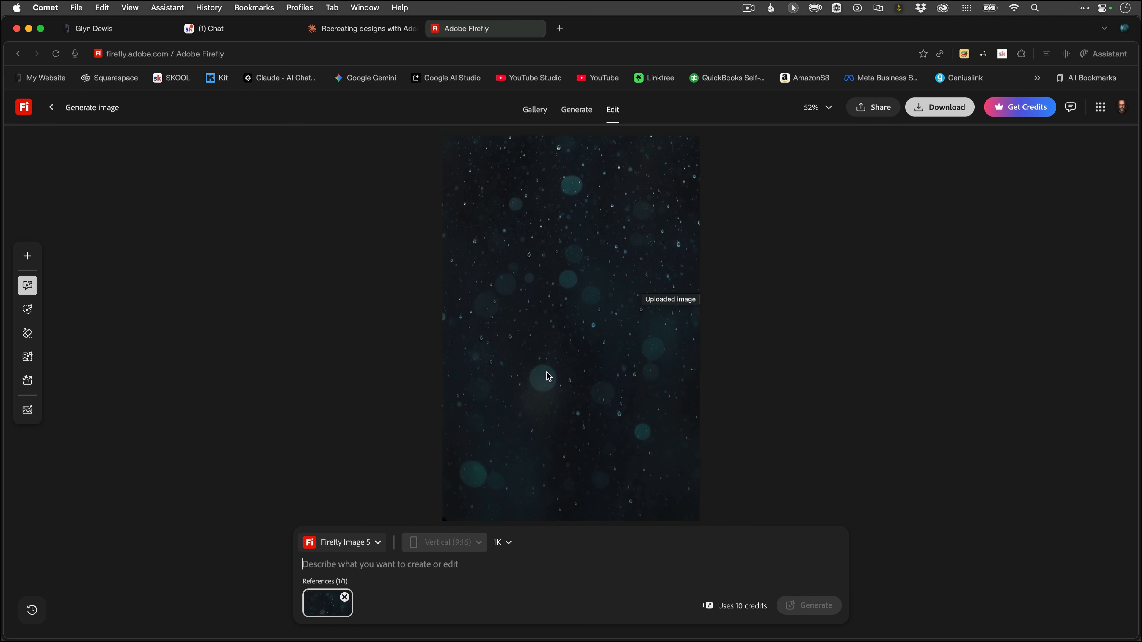
click(938, 115)
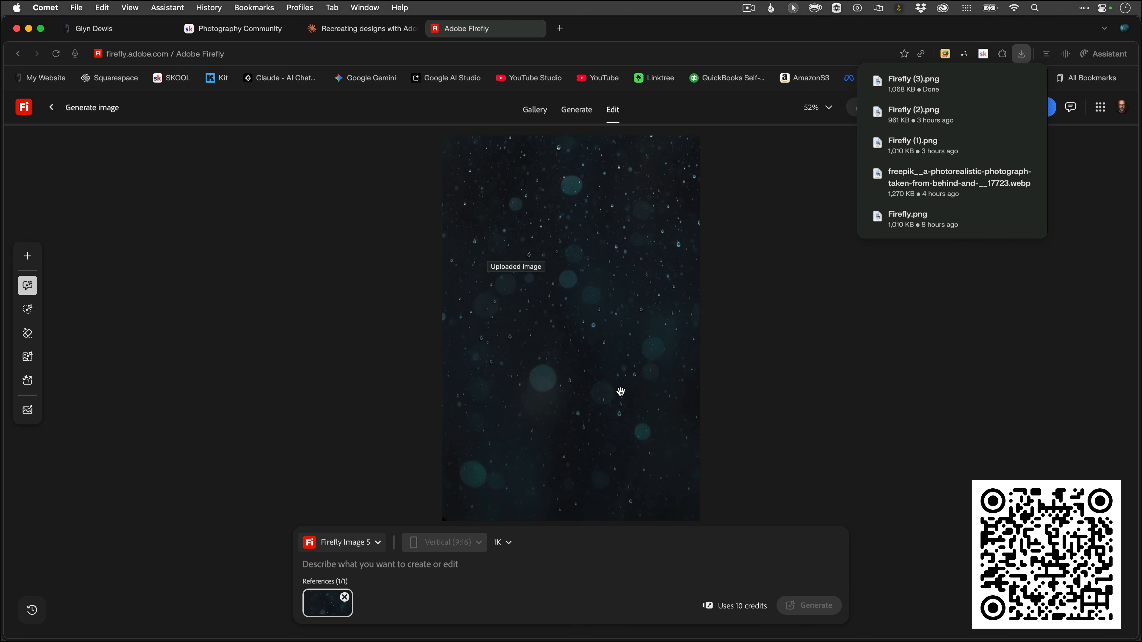
Open Google Gemini in a new tab, and ask Claude in the existing chat for a version of the prompt for Nano Banana Pro
click(559, 29)
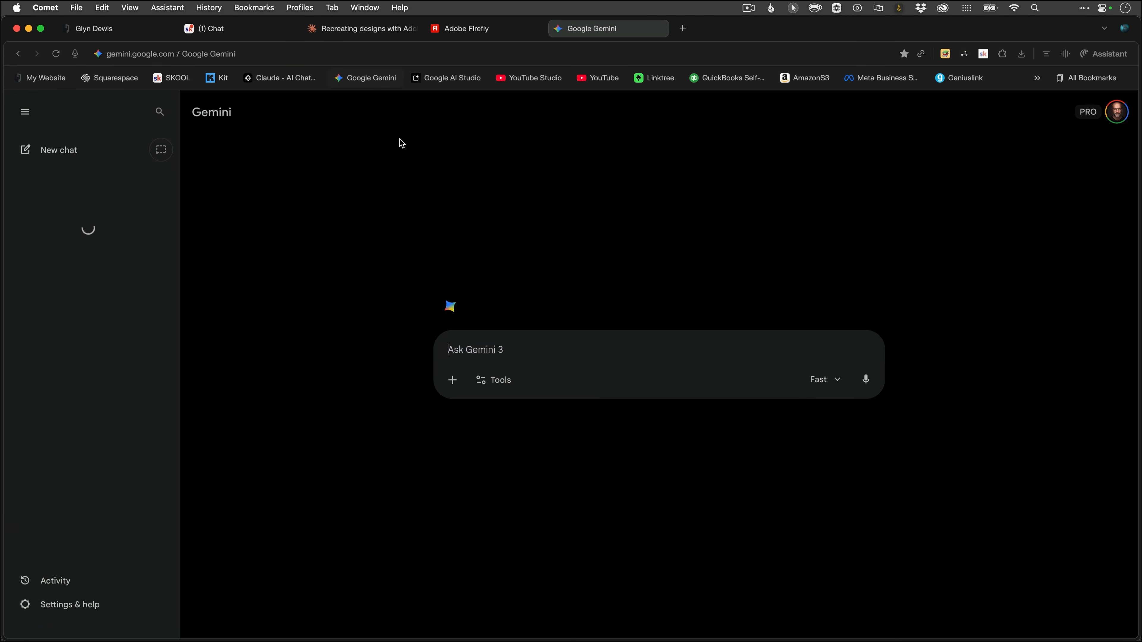
click(366, 30)
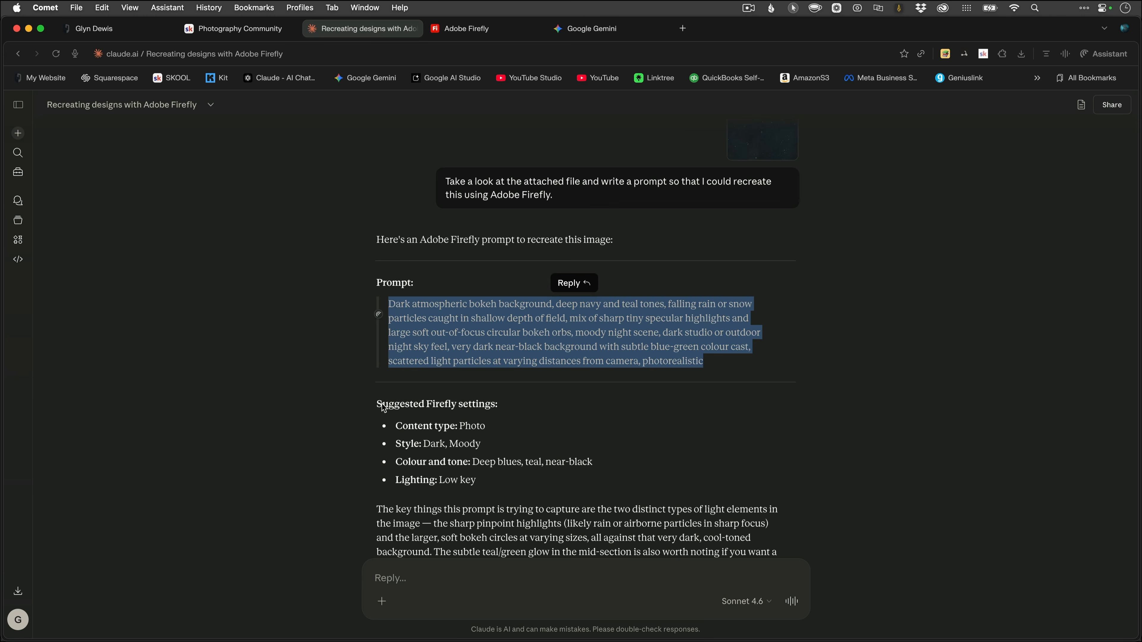
click(458, 336)
scroll(441, 450, down, 3)
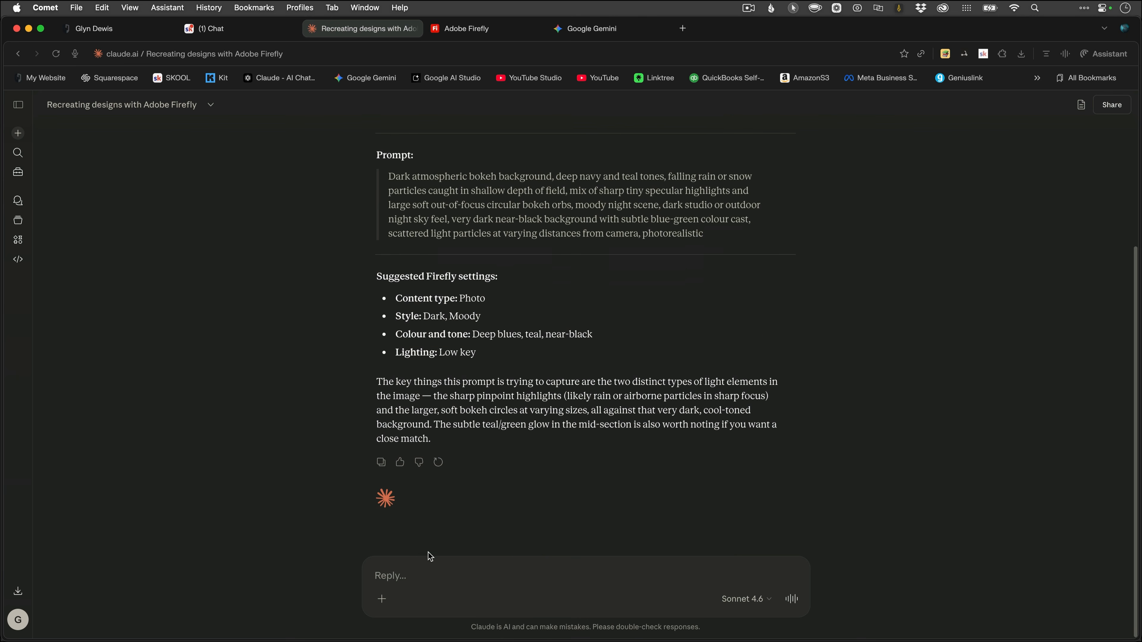
click(398, 580)
key(fn)
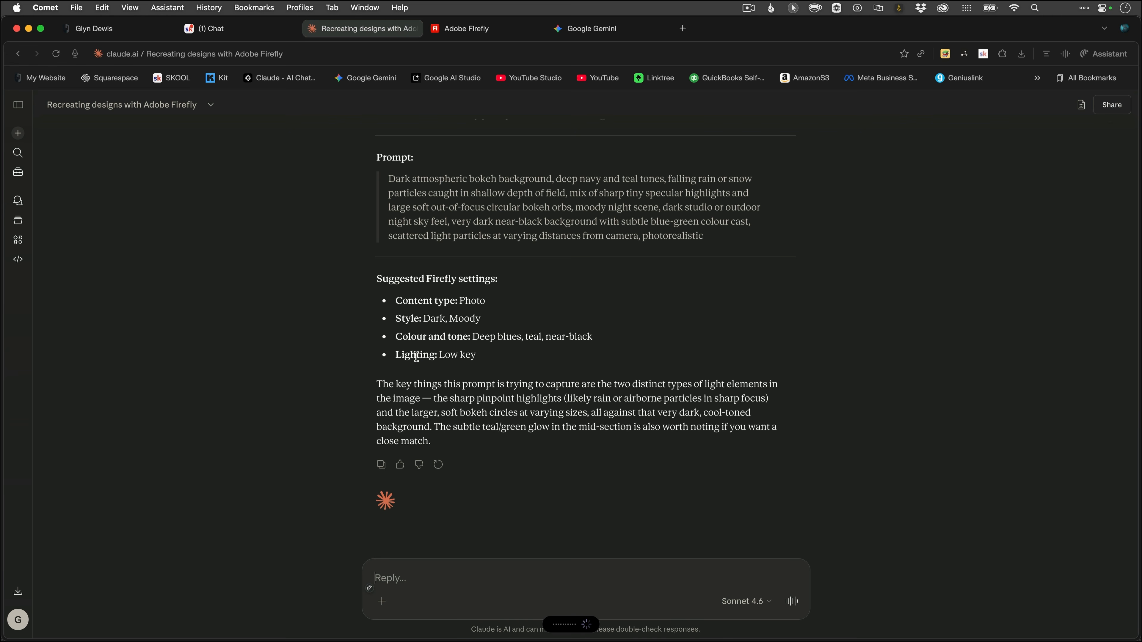
key(Return)
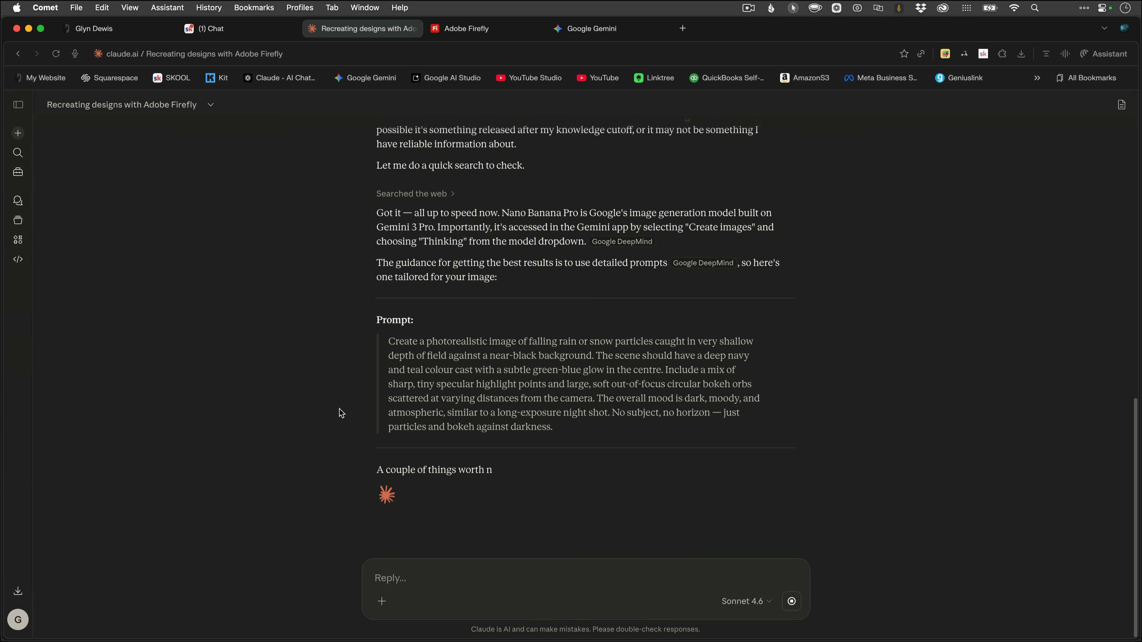
Copy Claude's full Nano Banana Pro prompt, from "Create a photorealistic image of falling rain or snow particles" through "bokeh against darkness."
drag(554, 427, 423, 382)
click(493, 413)
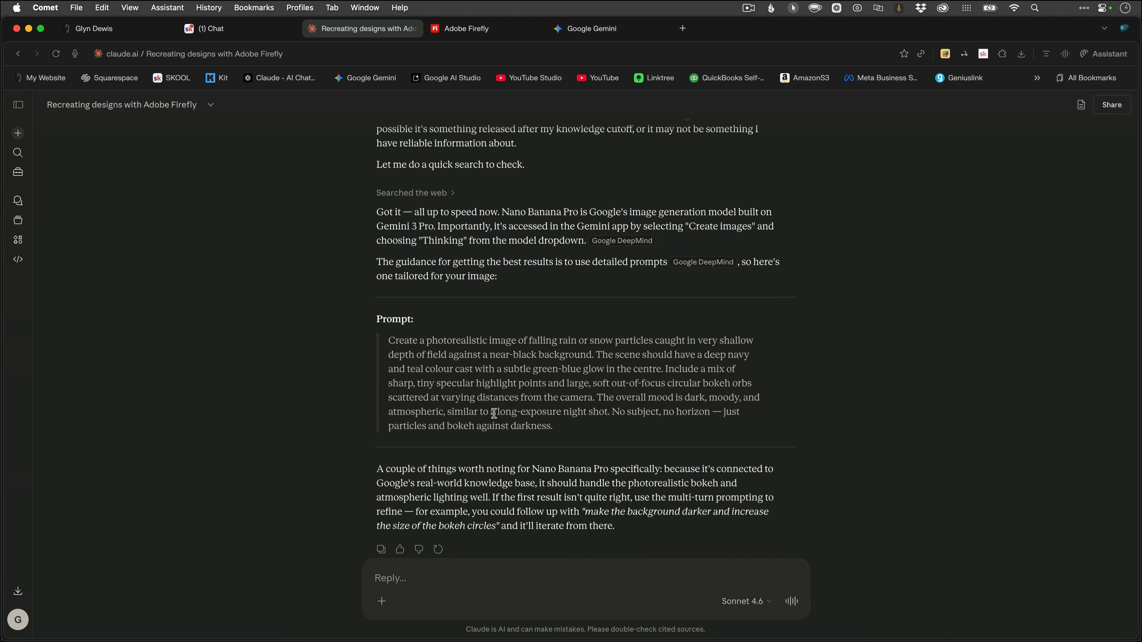
drag(561, 429, 369, 365)
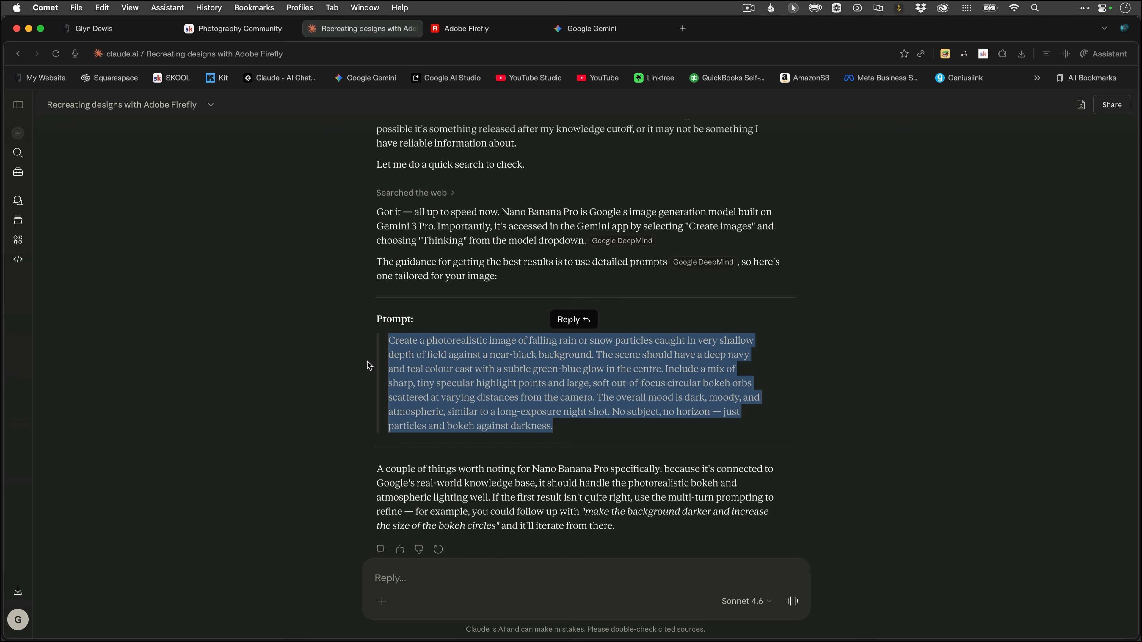
key(super+c)
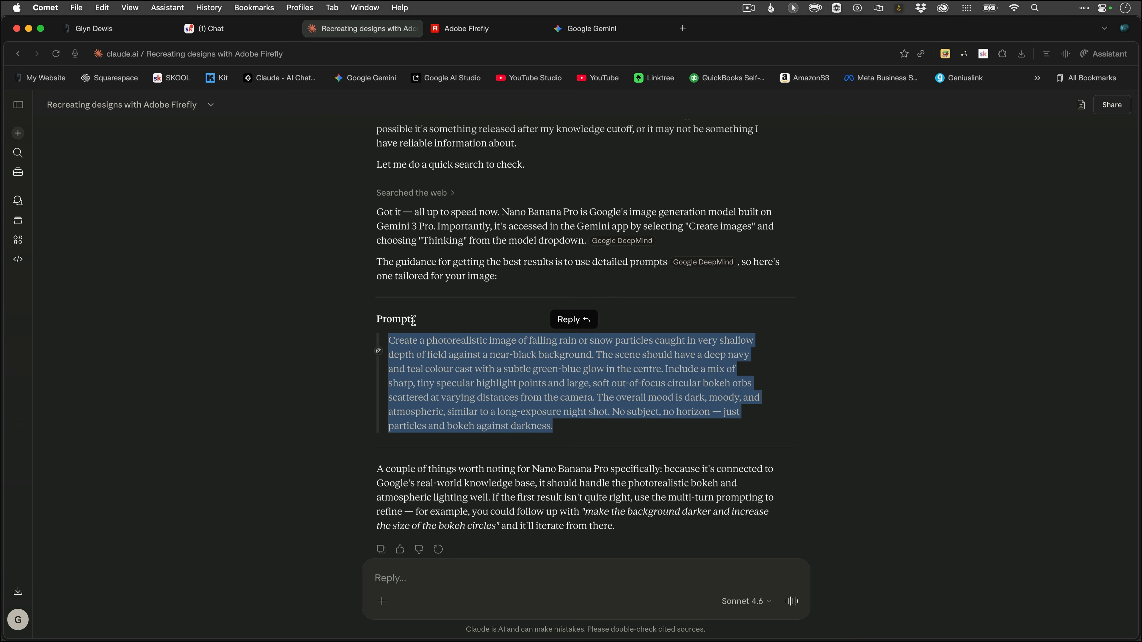
Switch to Google Gemini, collapse its chat sidebar and enable the Create image tool for a new chat
click(596, 32)
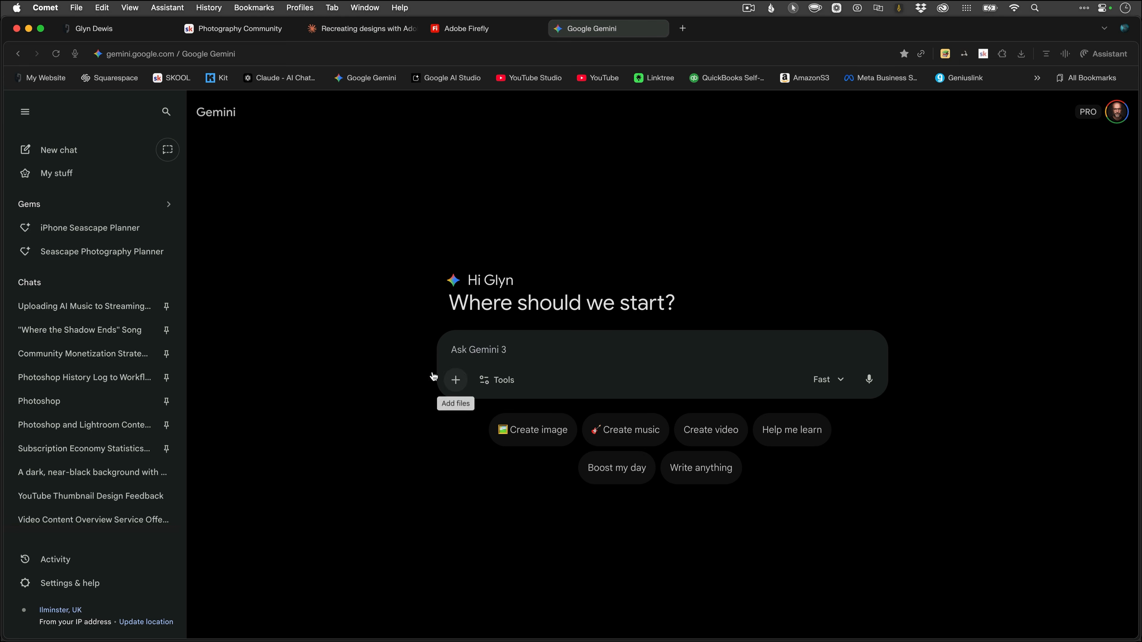
click(25, 112)
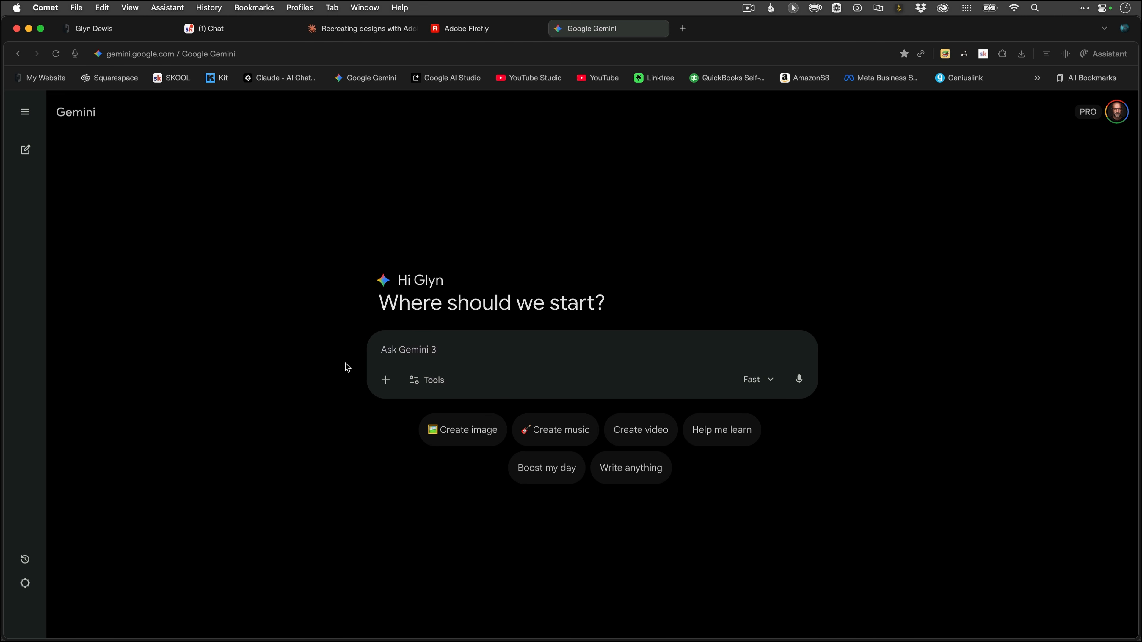
click(432, 381)
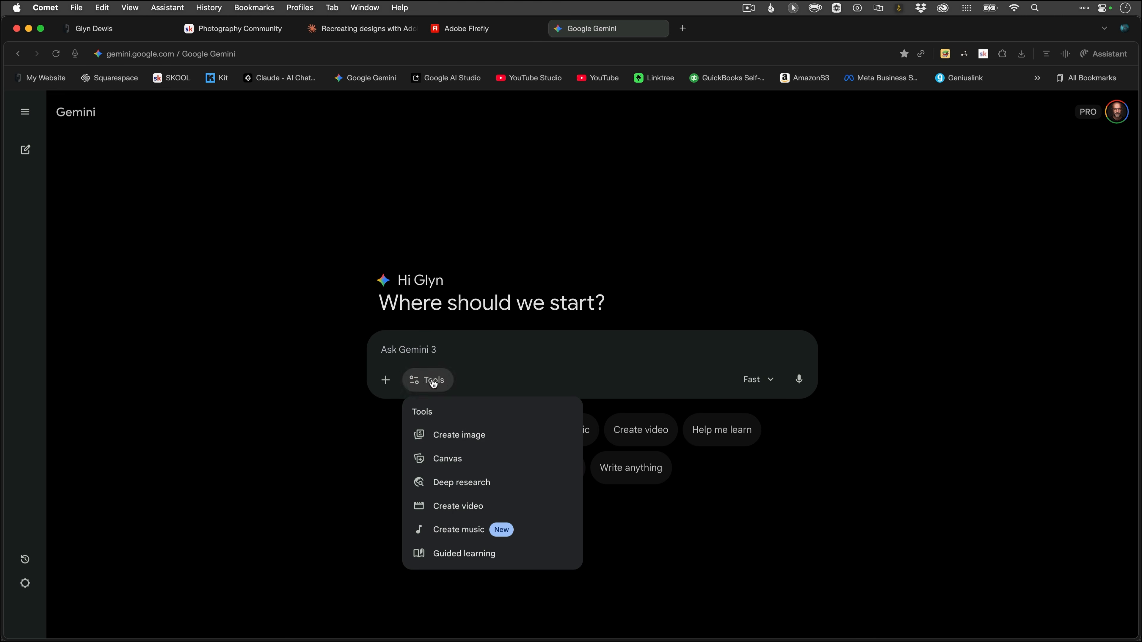
click(454, 437)
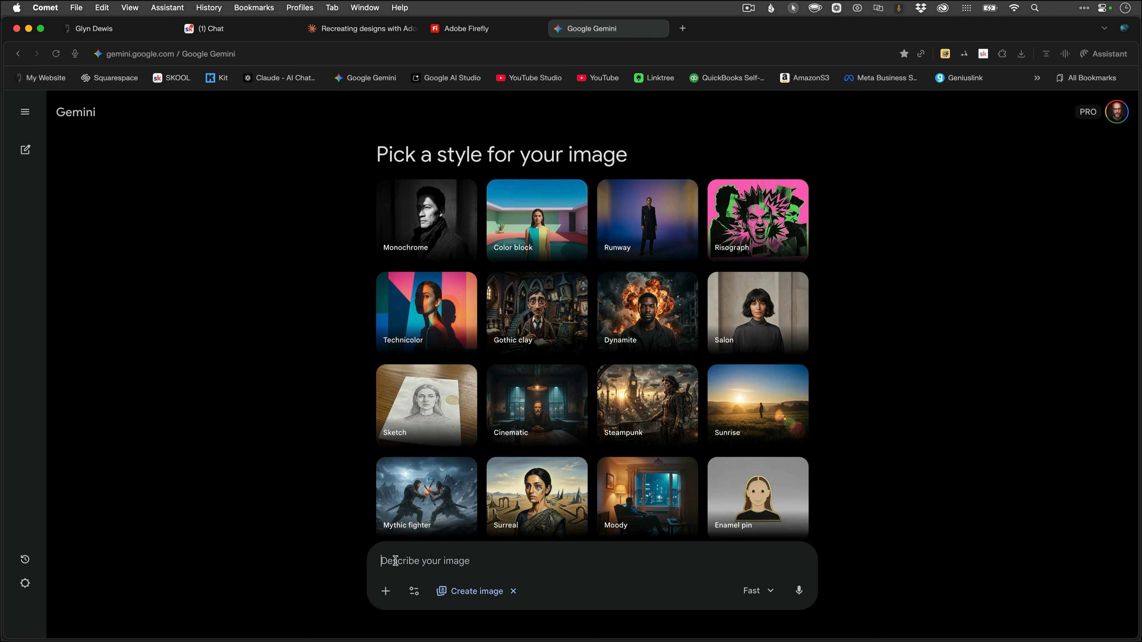
Generate an image from the copied prompt with "4:3 aspect ratio" added at its end, and open the result at full size
key(super+v)
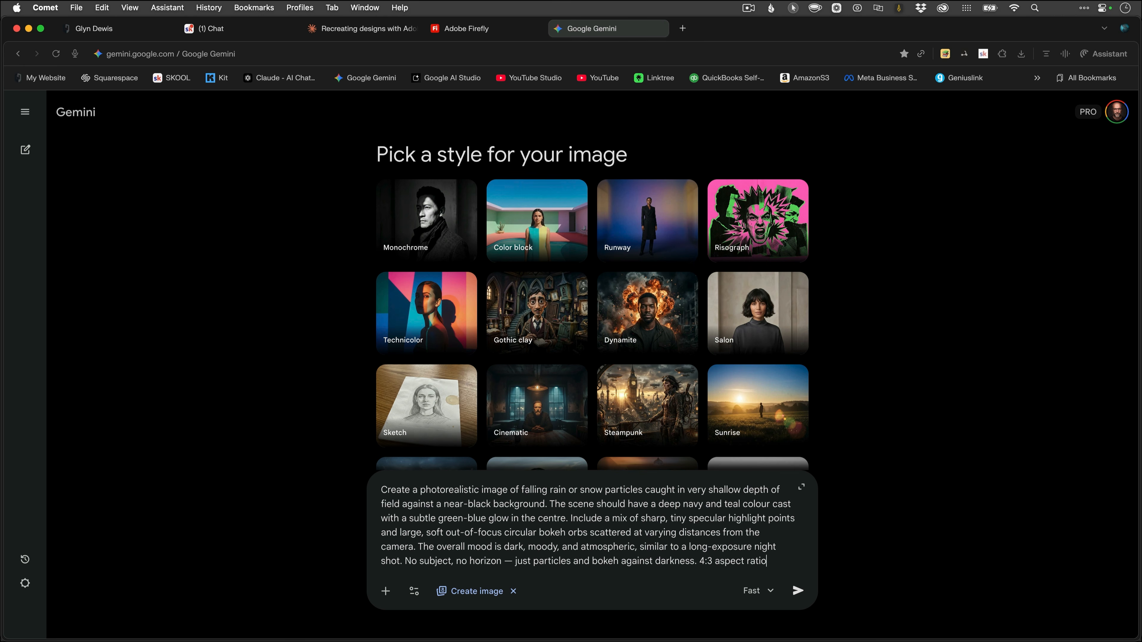
click(798, 591)
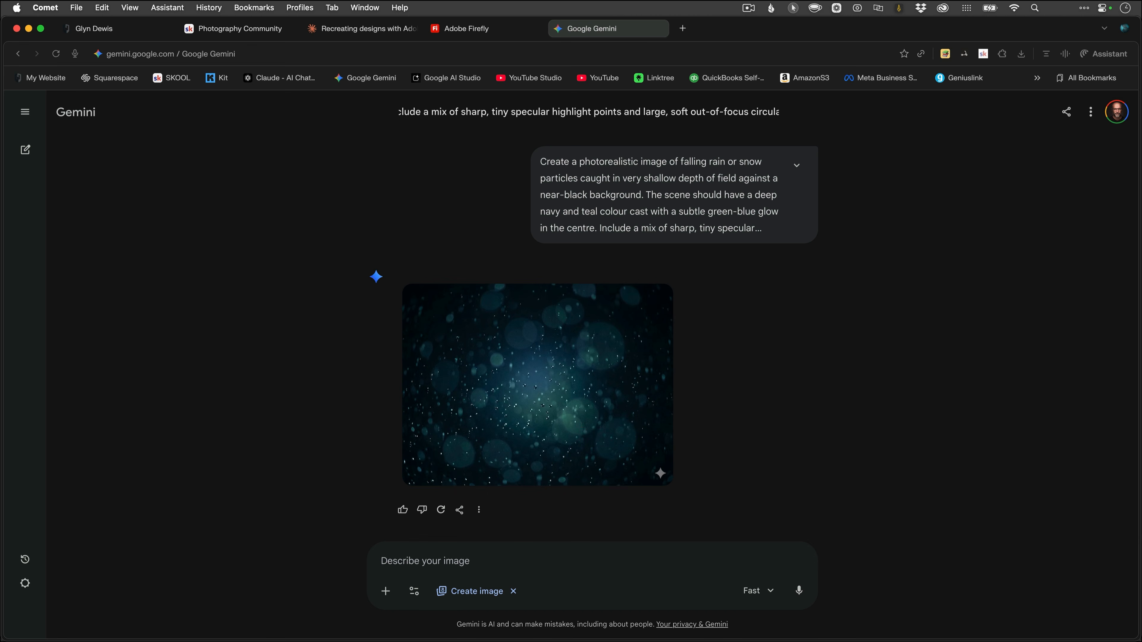
click(537, 385)
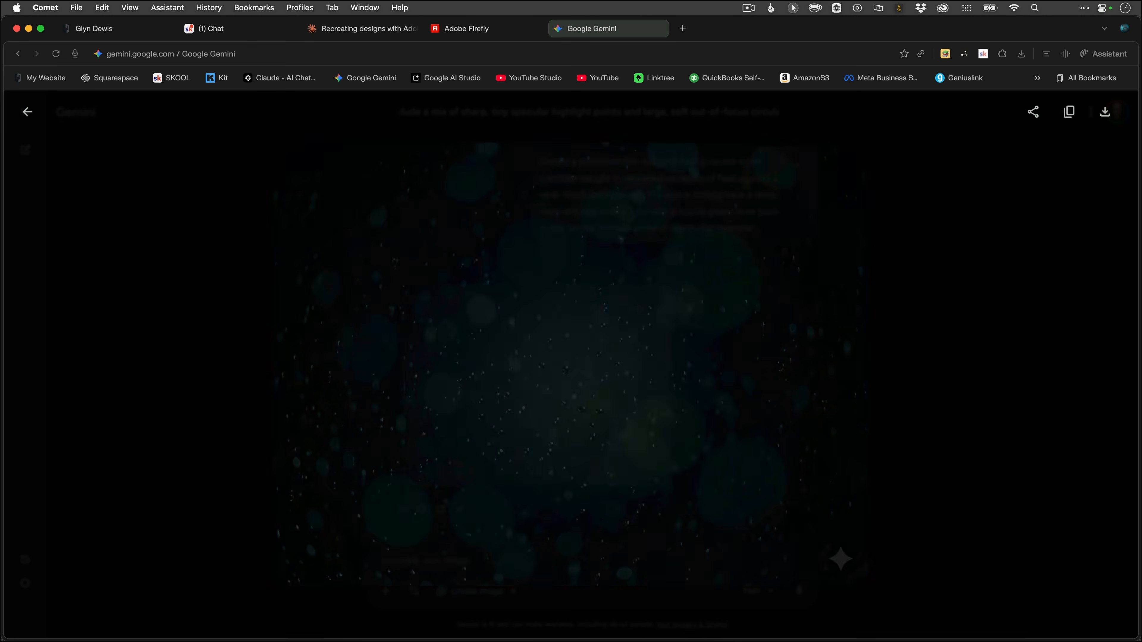